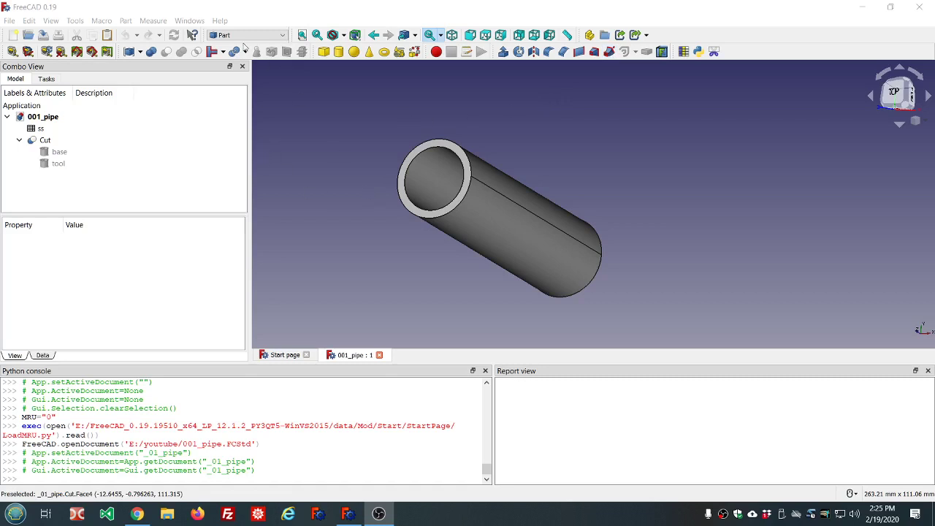
Check the program's version and release details in the About information
left_click(220, 21)
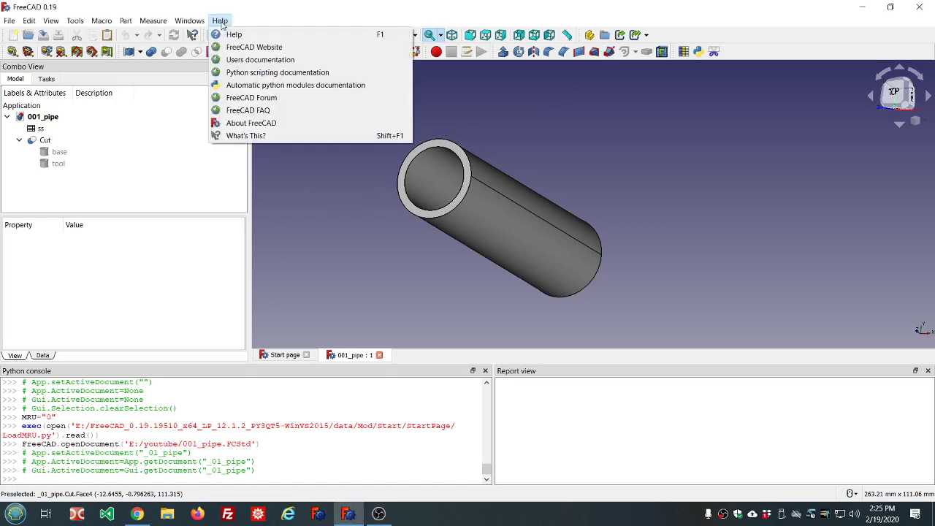
left_click(249, 123)
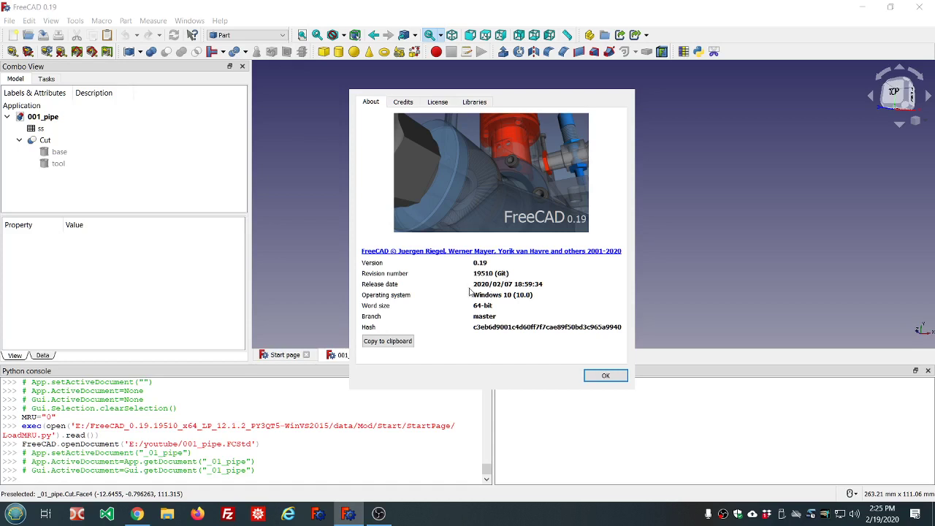
left_click(605, 376)
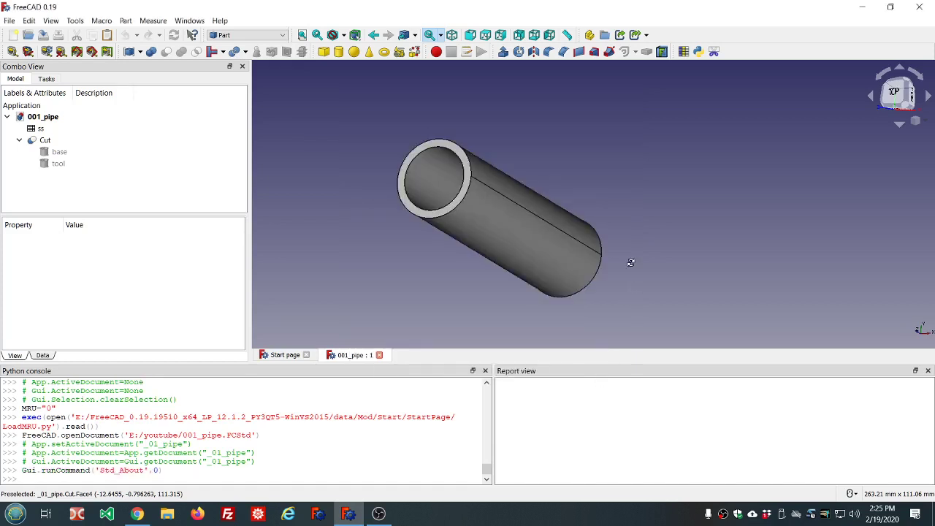
Examine the pipe model from different angles and inspect the base and tool cylinders of its Cut
middle_click_drag(627, 262, 678, 276)
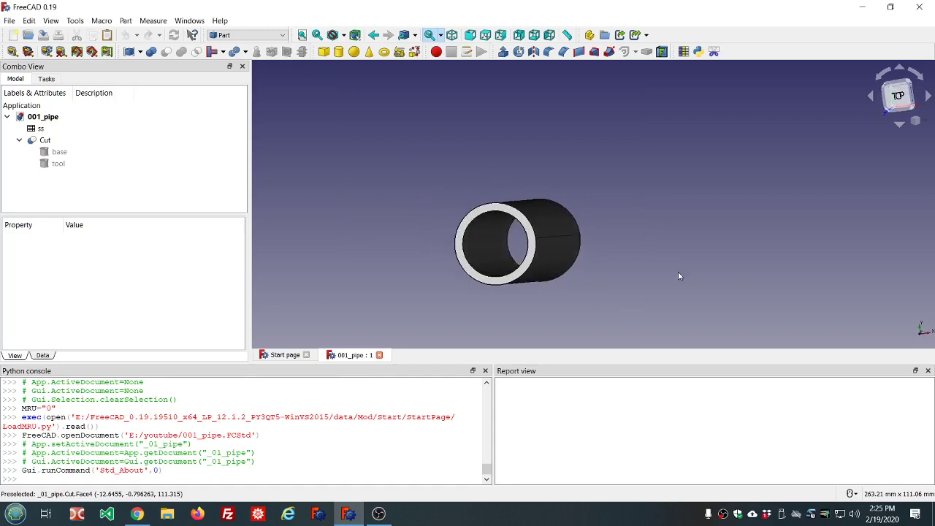
scroll(588, 278, "up", 5)
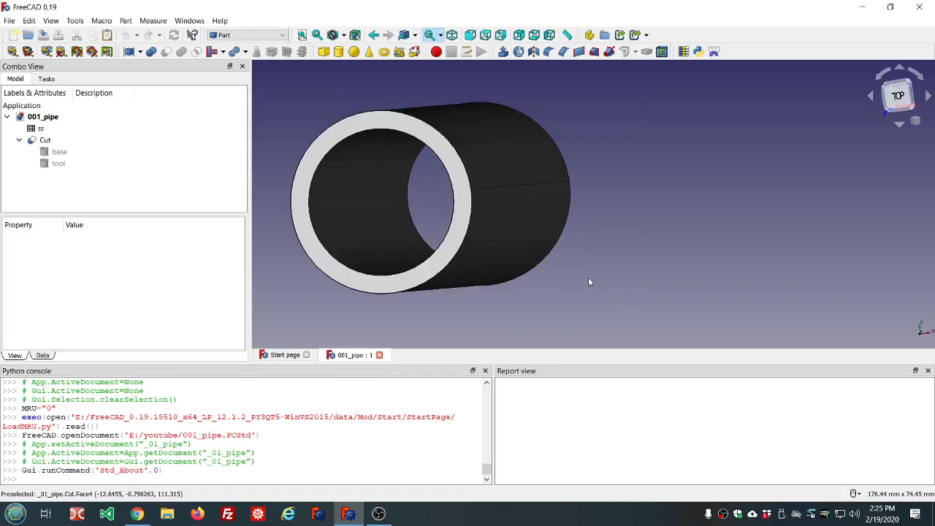
middle_click_drag(622, 221, 581, 219)
scroll(581, 219, "down", 3)
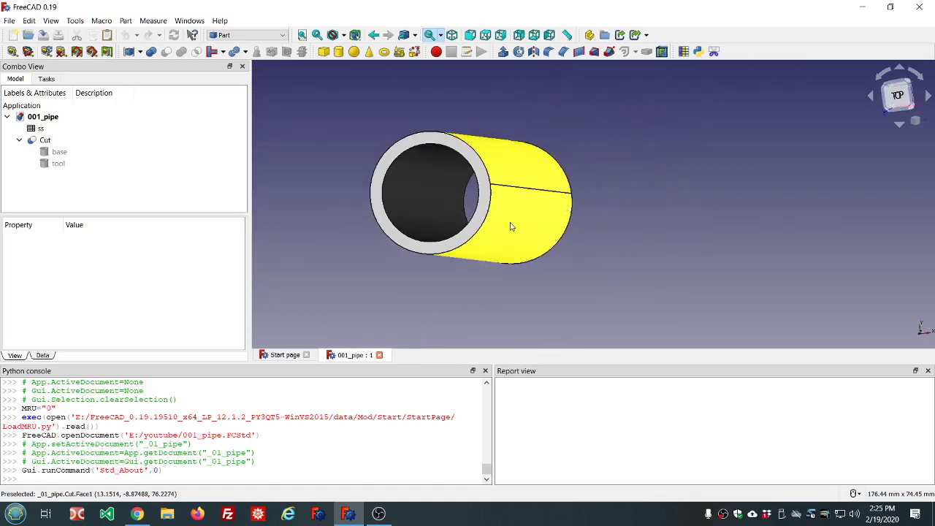
left_click(53, 152)
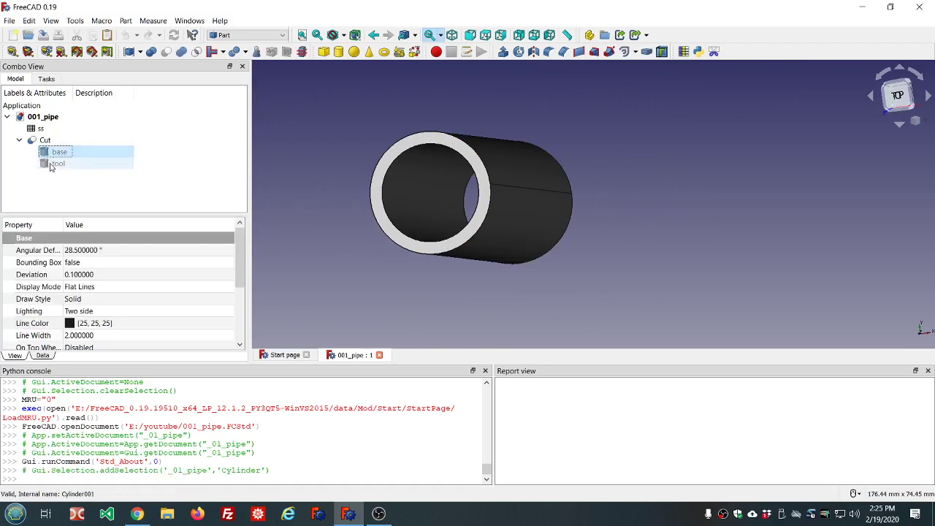
left_click(50, 165)
left_click(49, 155)
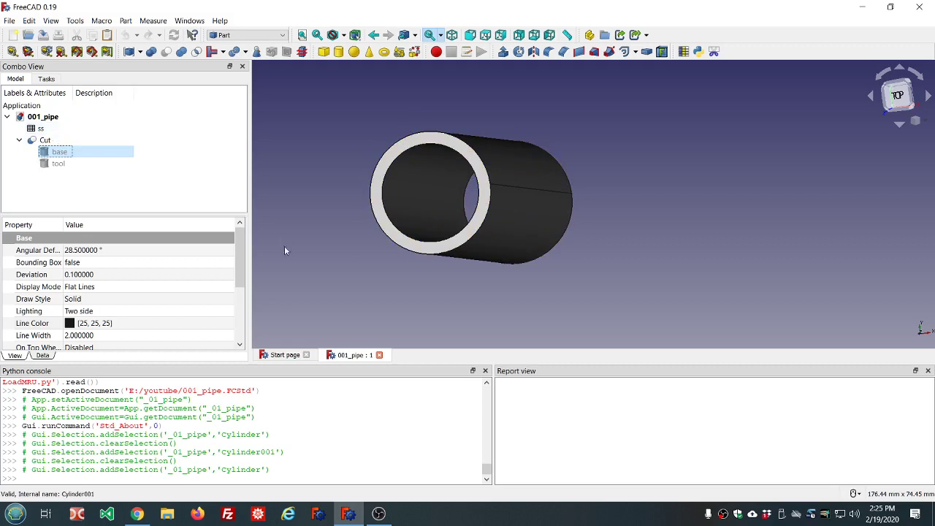
Close the 001_pipe document, create a new document and merge the 001_pipe.FCStd project into it
left_click(379, 355)
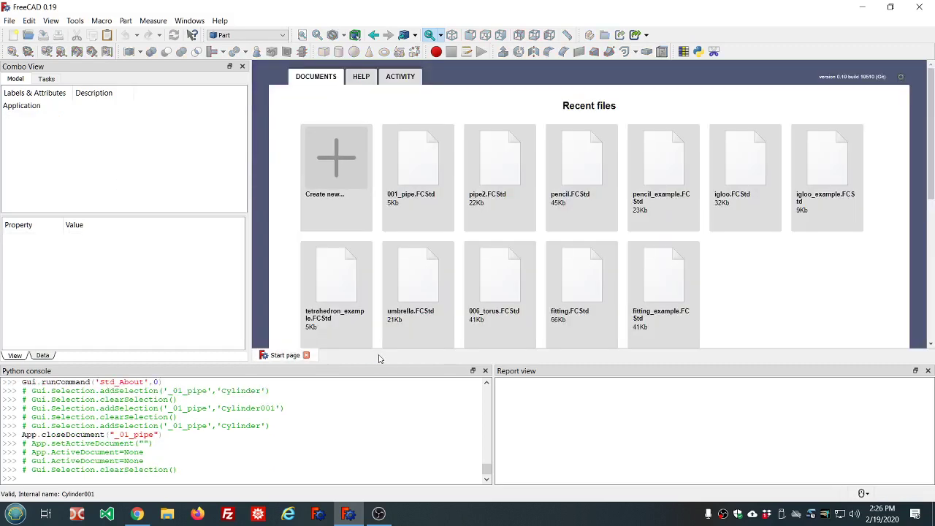
left_click(338, 170)
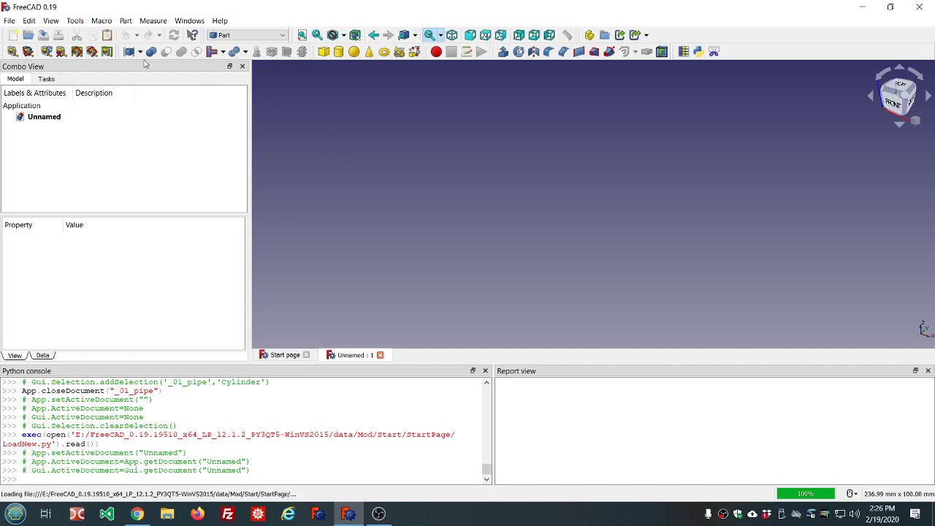
left_click(10, 22)
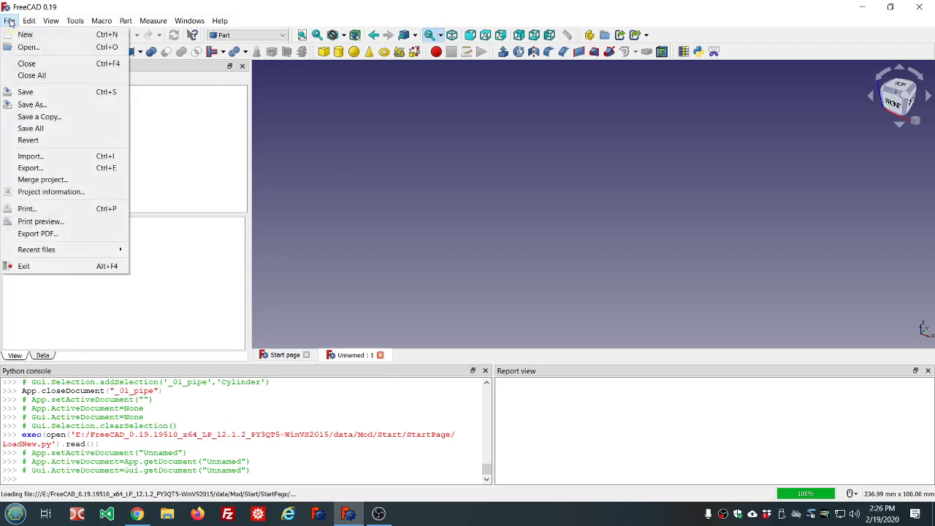
left_click(41, 180)
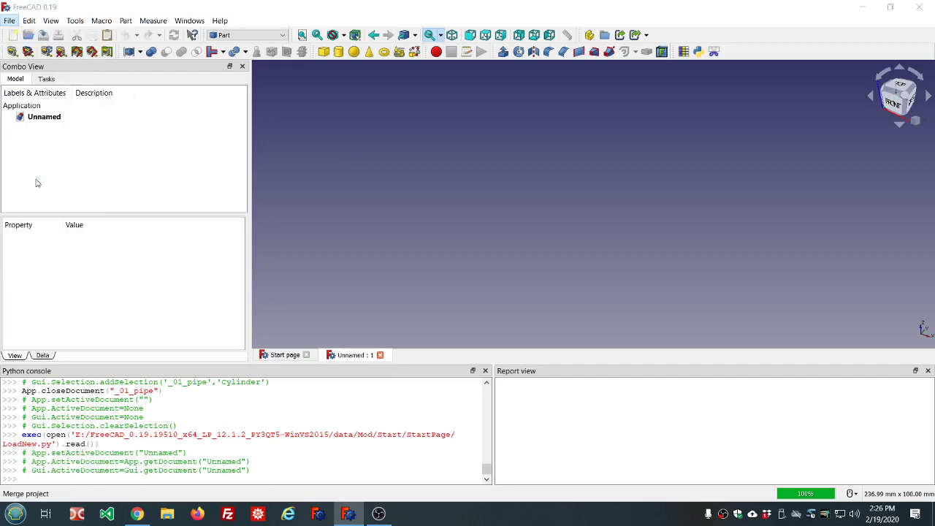
left_click(134, 113)
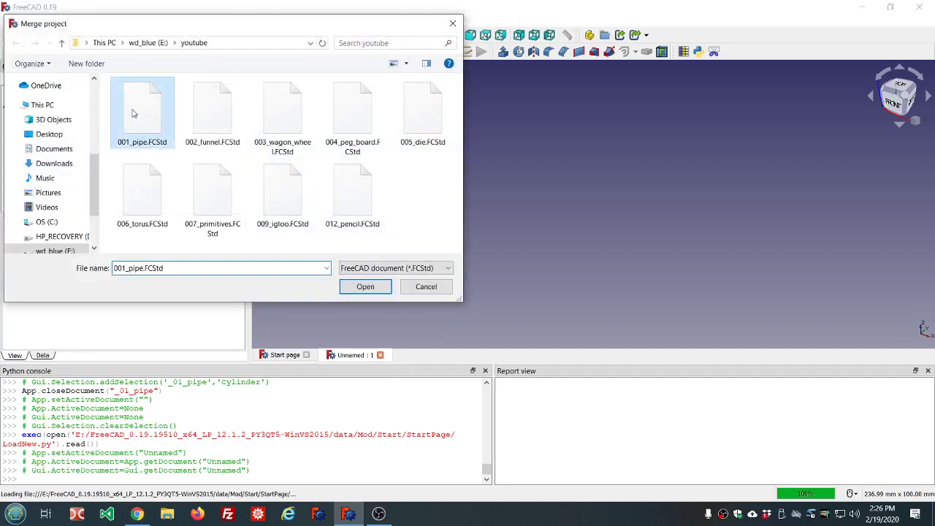
left_click(366, 286)
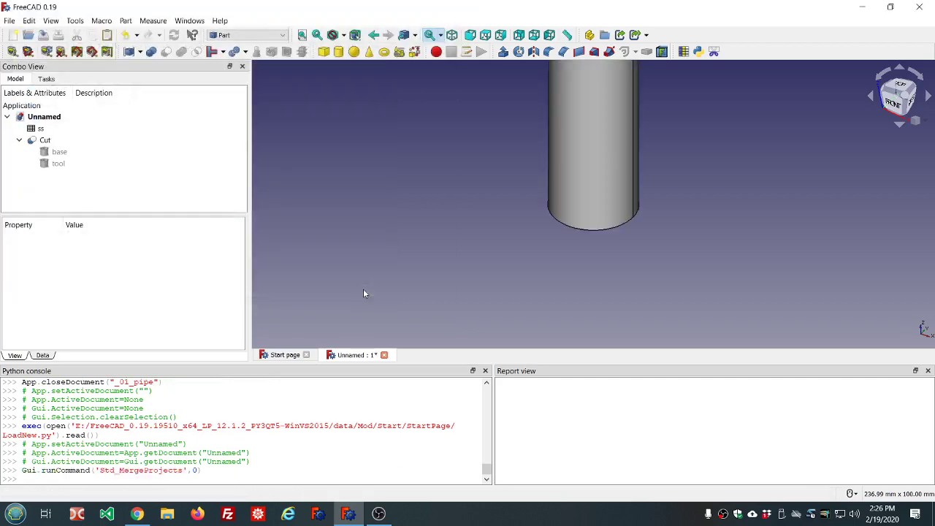
left_click(45, 141)
key("Delete")
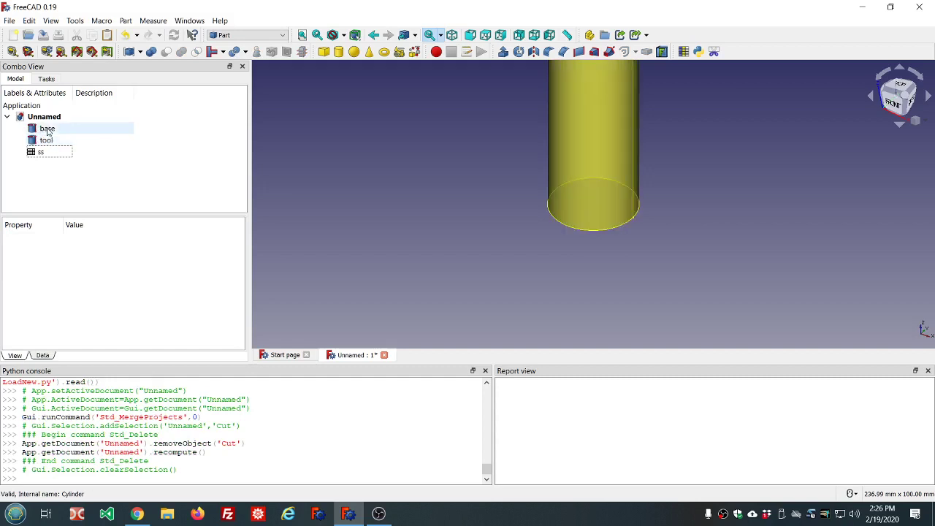
left_click(124, 36)
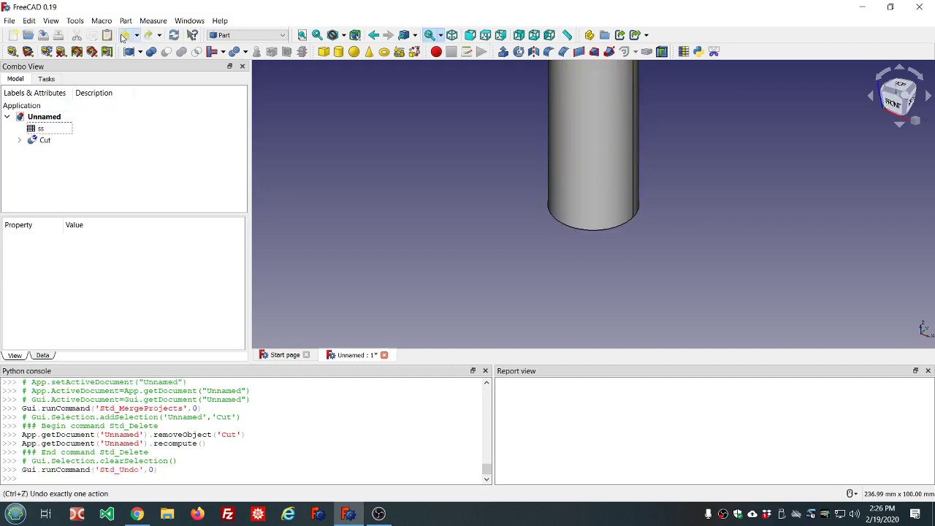
Hide the Cut object and clear the selection
left_click(20, 140)
left_click(42, 141)
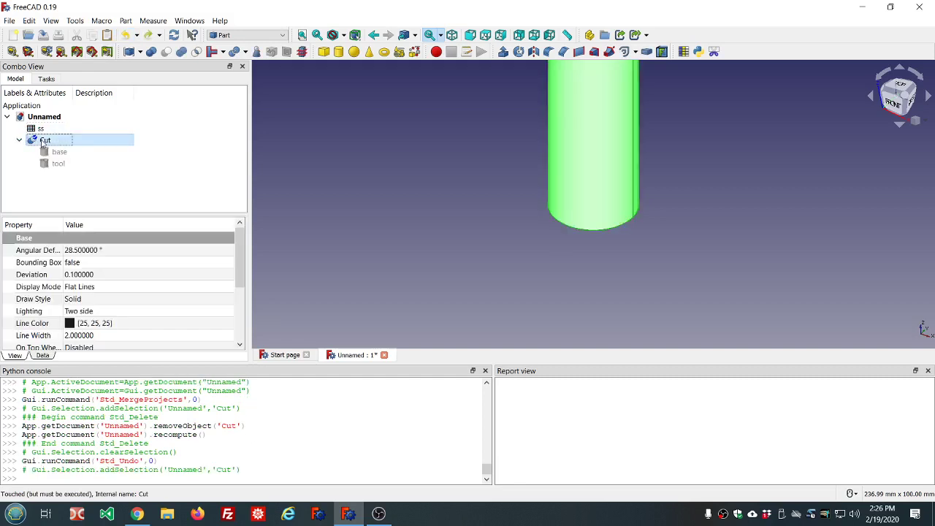
key("space")
left_click(128, 107)
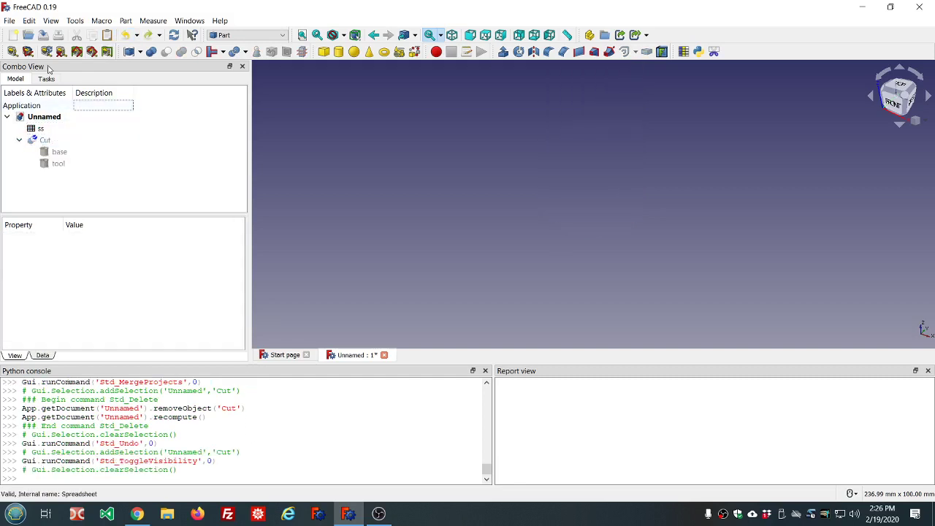
Save the document as pipe2 and recompute it
left_click(9, 21)
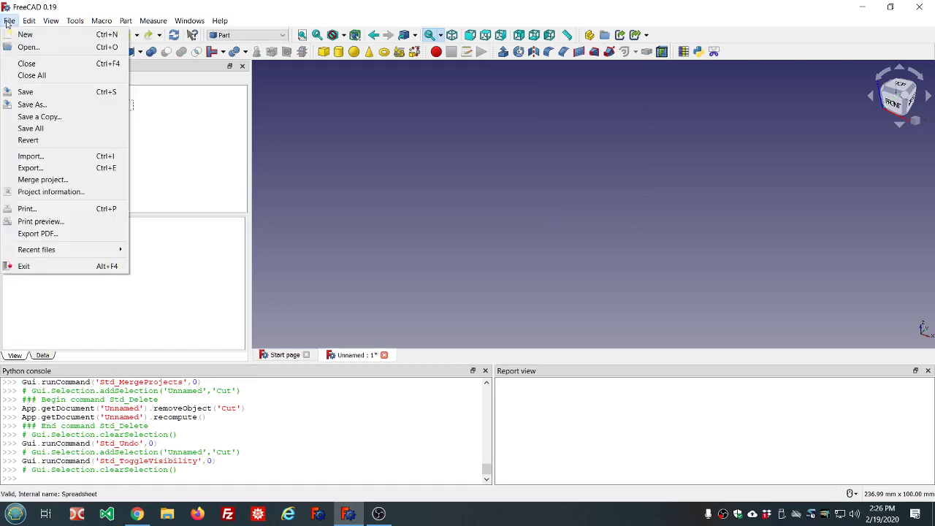
left_click(32, 94)
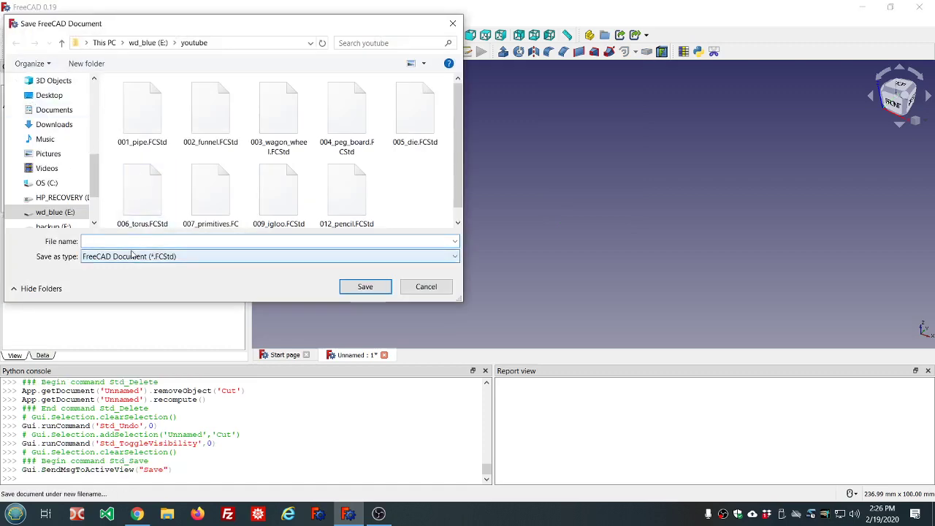
type("pipe2")
key("Return")
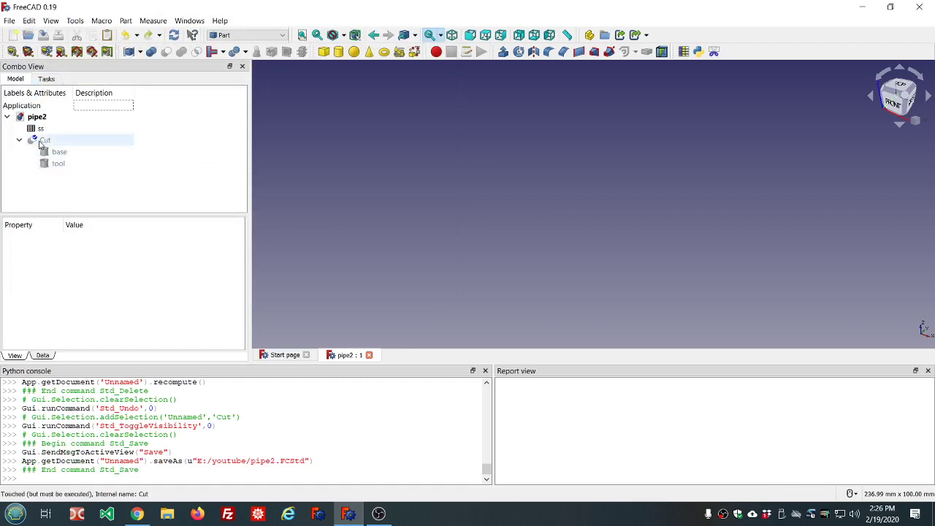
key("ctrl+r")
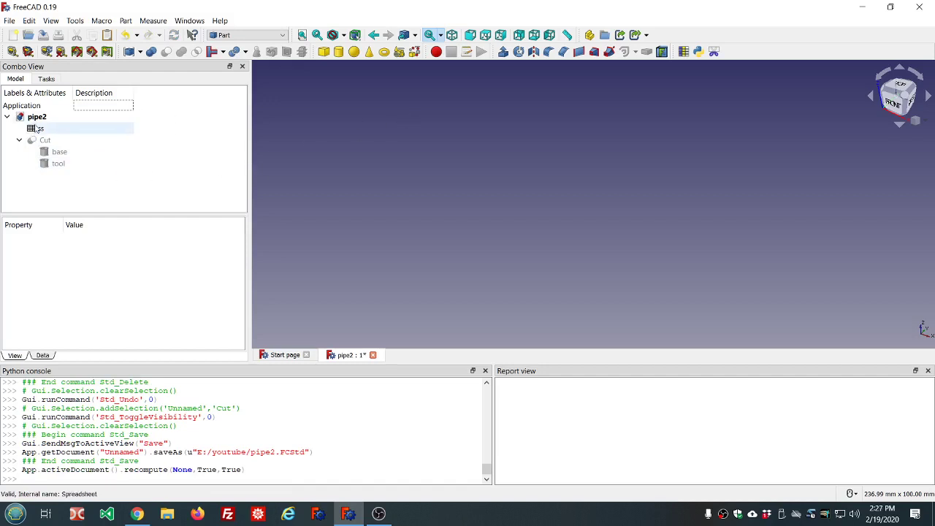
Review the formulas for ss_length, ss_id and ss_wall in the ss spreadsheet, and return to the 3D view
double_click(40, 129)
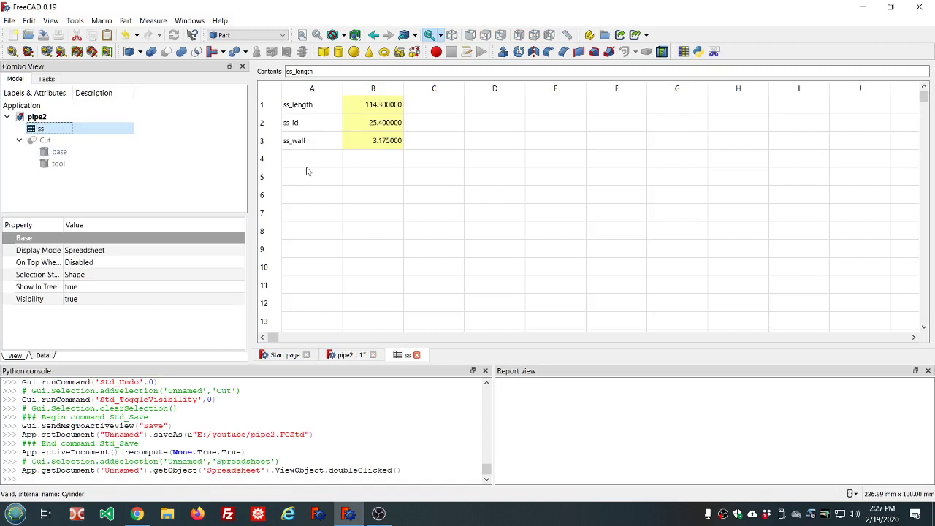
left_click(380, 108)
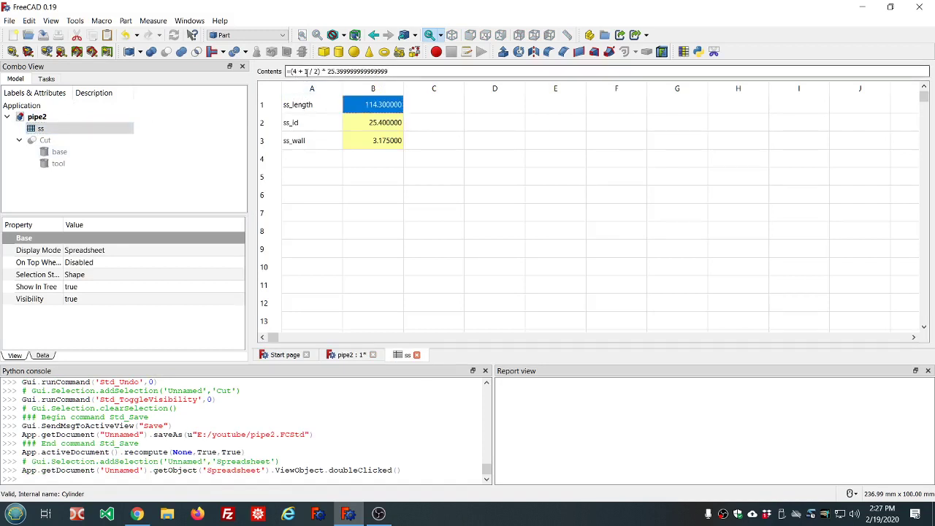
left_click(317, 72)
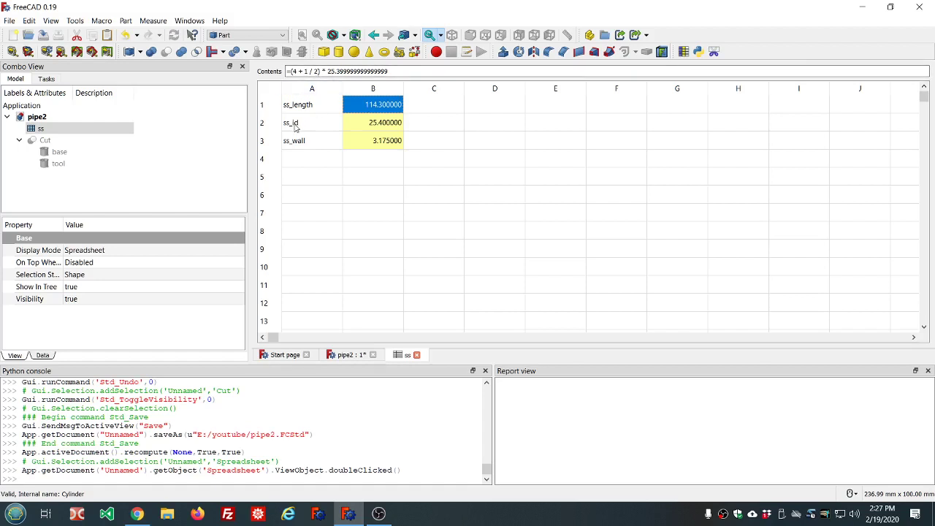
left_click(369, 126)
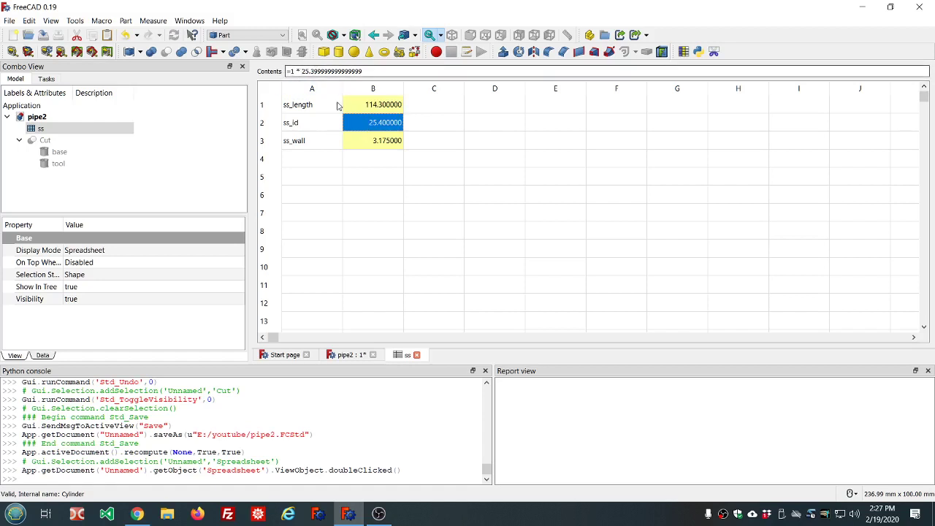
left_click(370, 147)
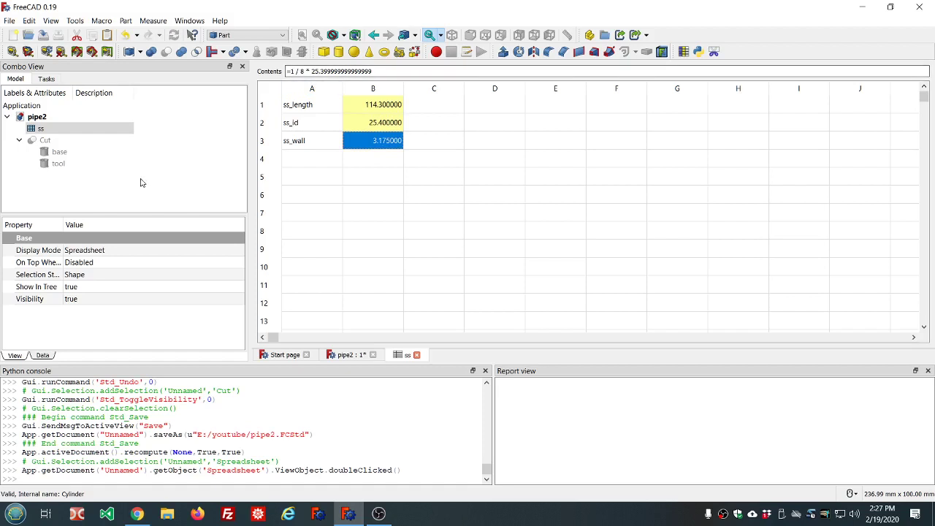
left_click(348, 355)
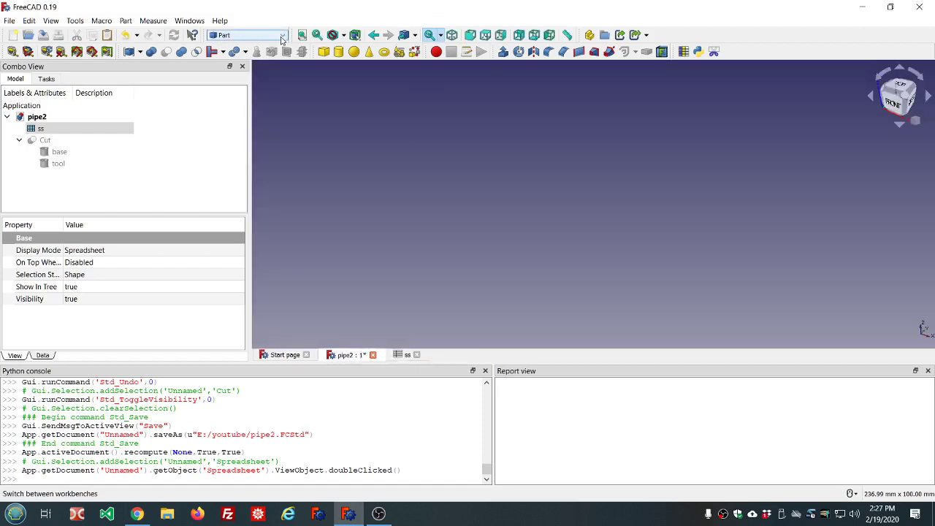
Switch to the Sketcher workbench and try to create a new sketch while the ss spreadsheet is selected
left_click(282, 36)
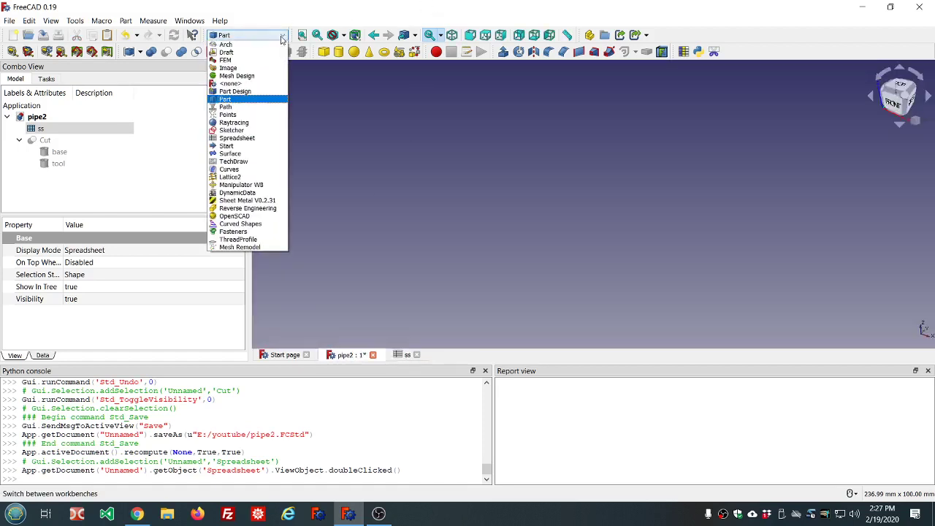
left_click(255, 132)
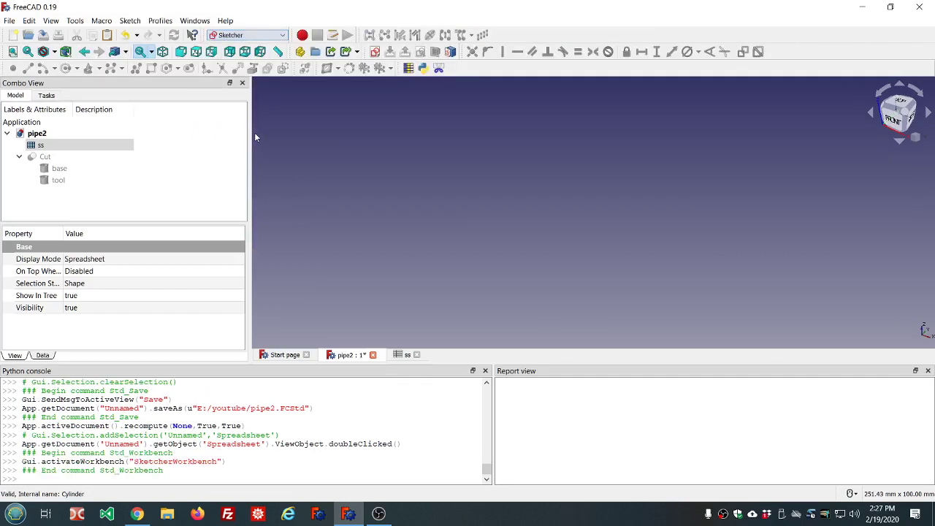
left_click(374, 53)
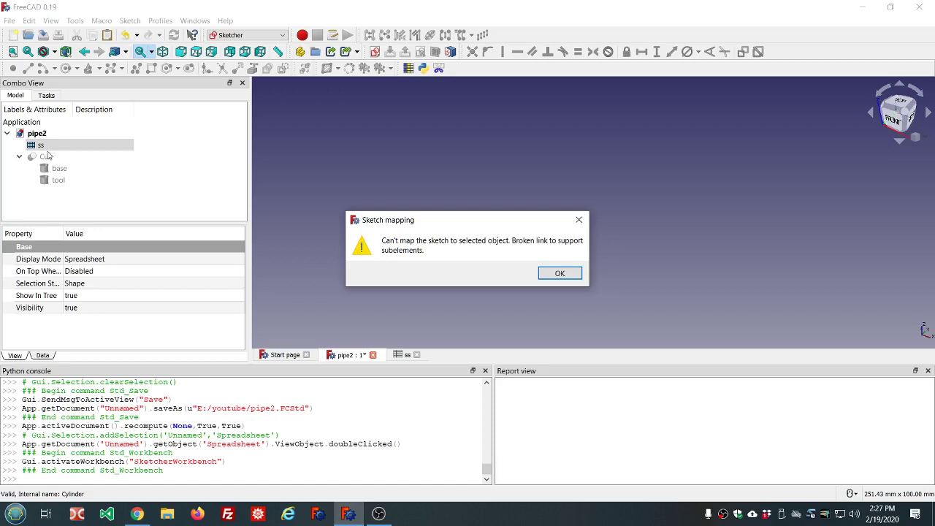
left_click(560, 274)
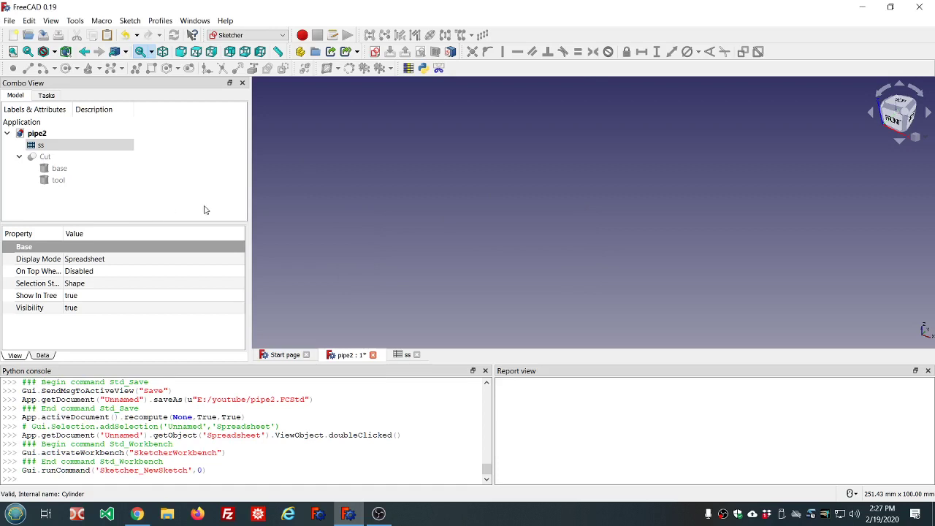
Clear the spreadsheet selection and create a new sketch on the XY-Plane with zero offset
left_click(318, 206)
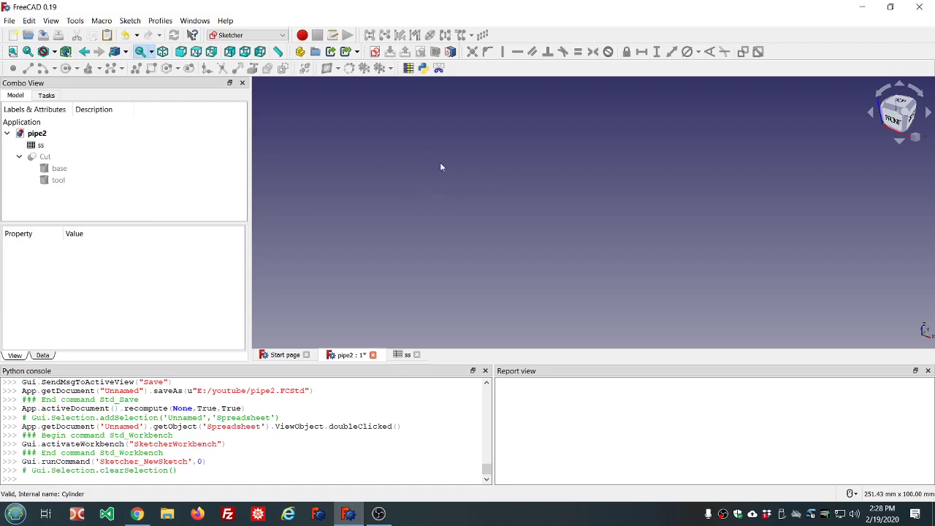
left_click(374, 52)
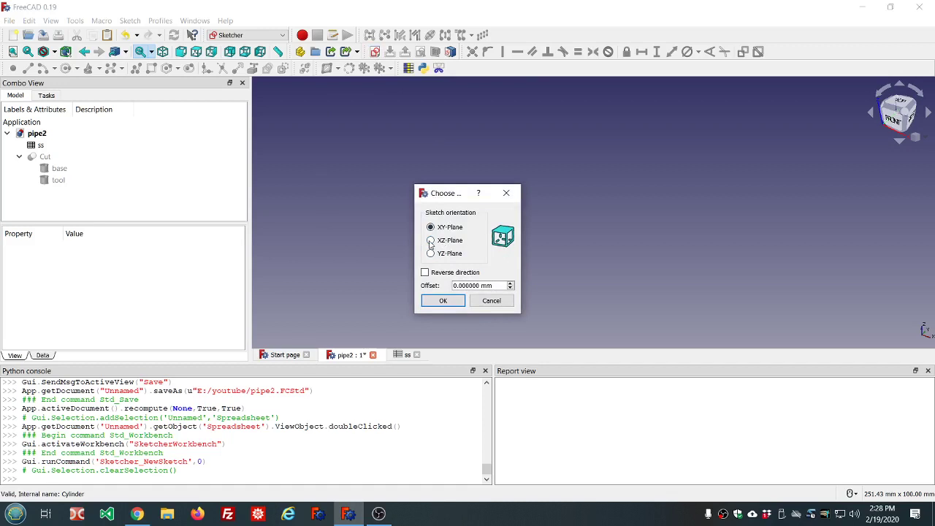
left_click_drag(448, 195, 389, 149)
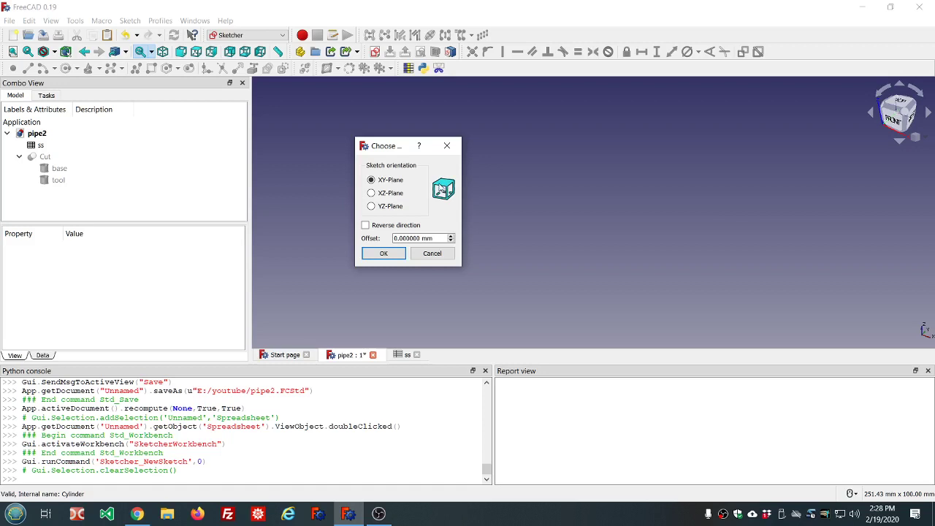
left_click(396, 194)
left_click(380, 183)
left_click(396, 193)
left_click(394, 209)
left_click(372, 181)
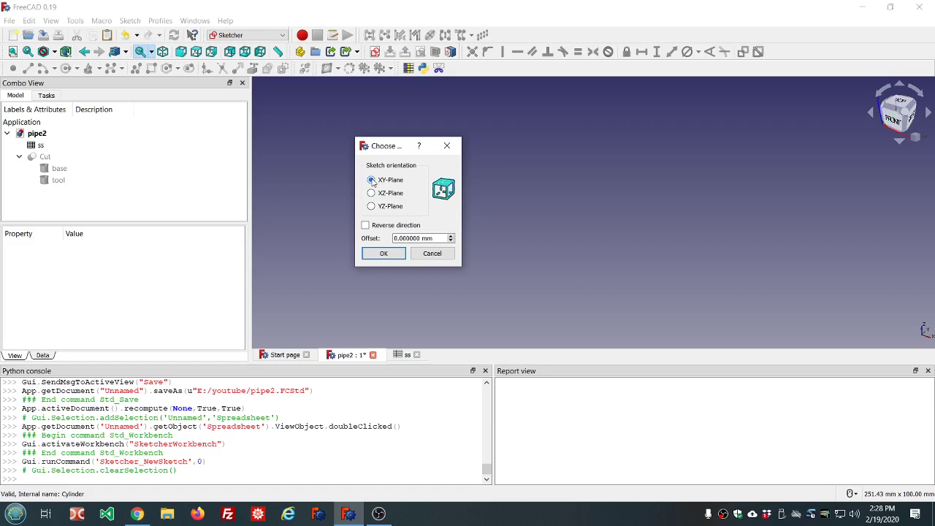
left_click(383, 253)
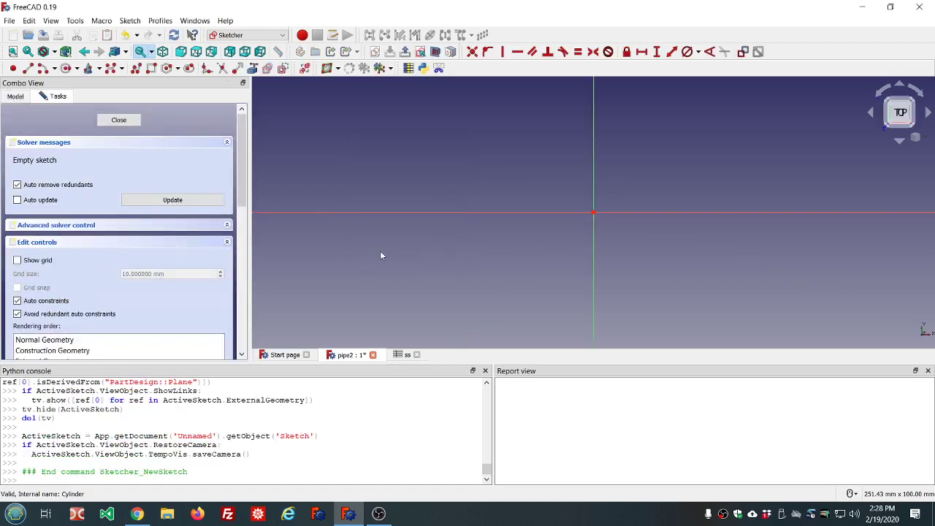
Examine the sketch task sections for solver messages, advanced solver control and edit controls
scroll(531, 177, "down", 4)
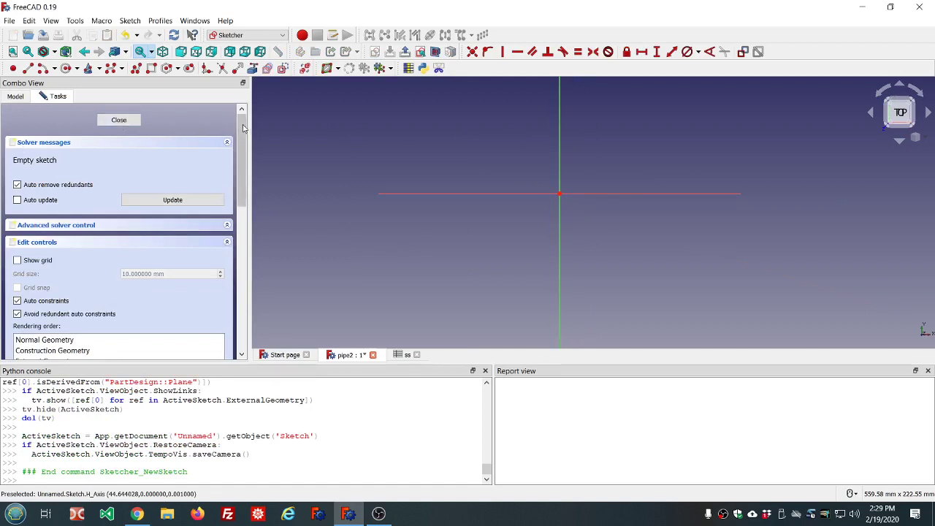
left_click_drag(243, 128, 243, 131)
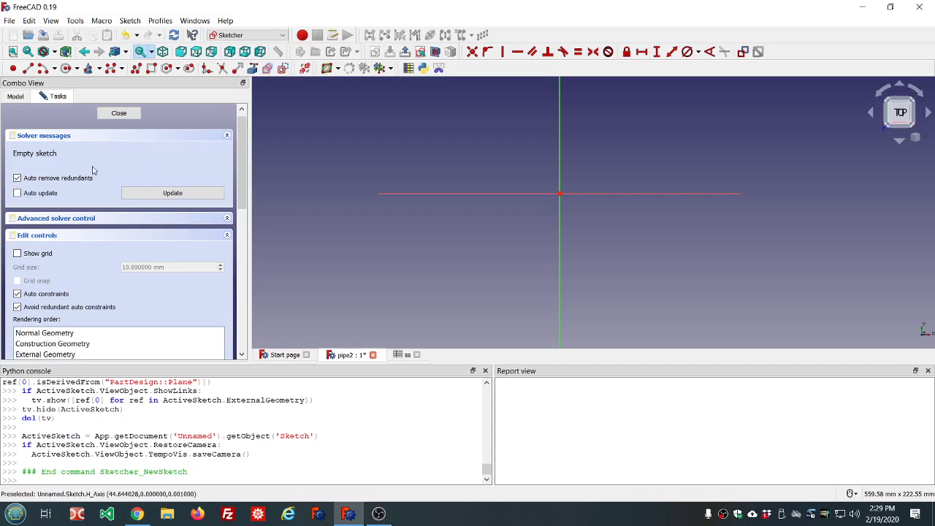
scroll(86, 177, "down", 1)
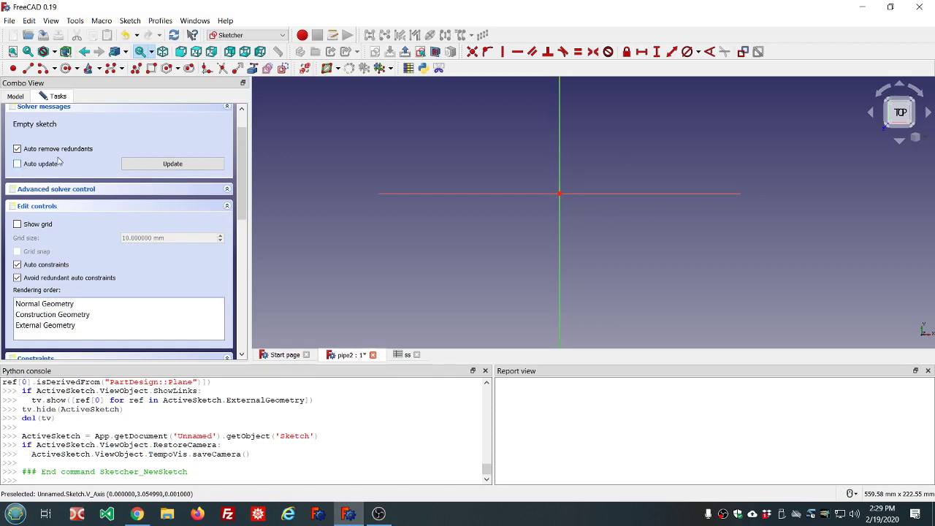
scroll(108, 150, "up", 1)
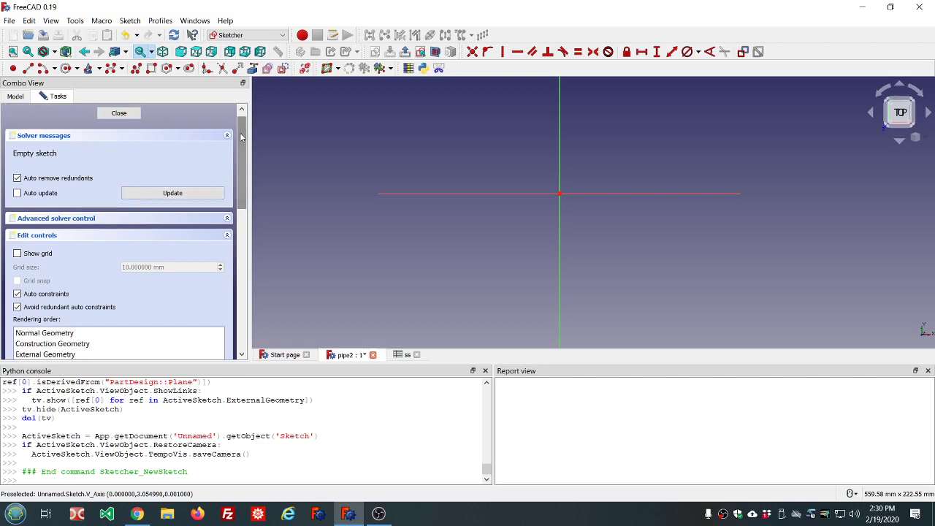
scroll(241, 138, "down", 3)
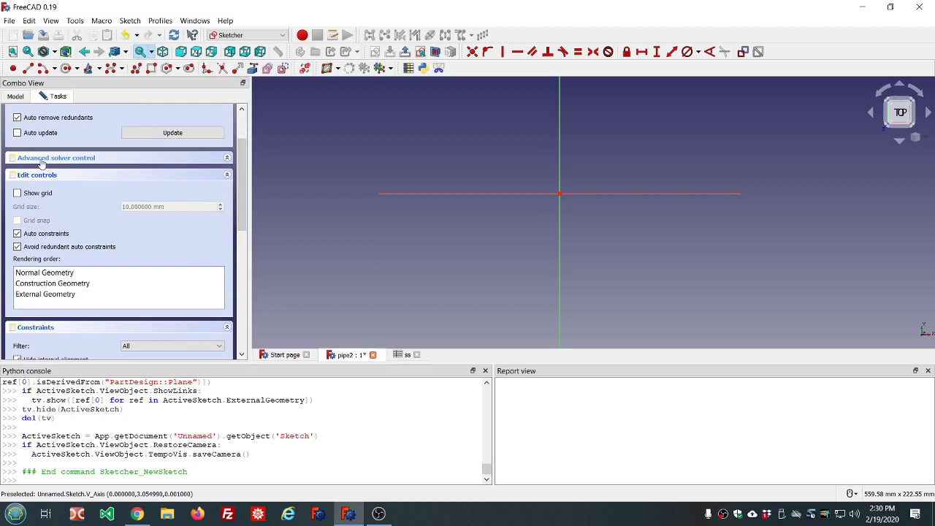
left_click(227, 158)
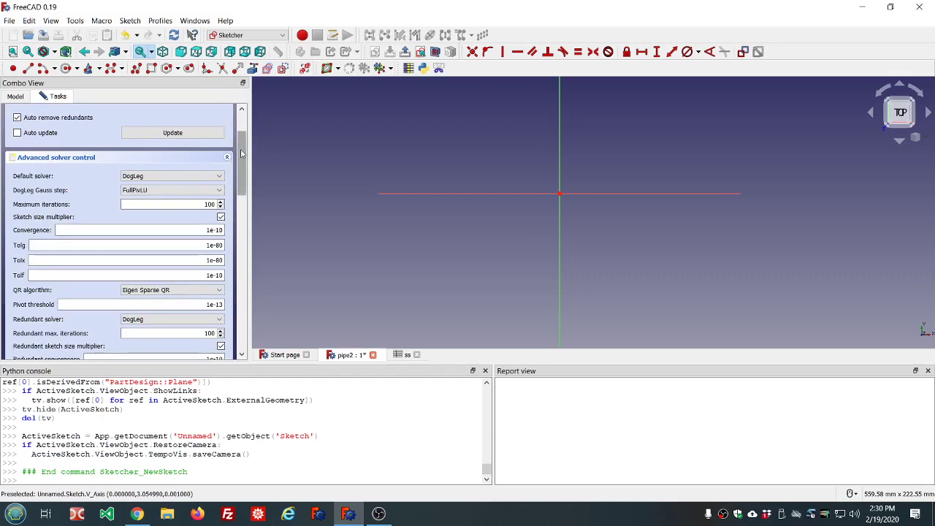
mouse_move(241, 153)
left_mouse_down()
mouse_move(246, 216)
mouse_move(247, 151)
left_mouse_up()
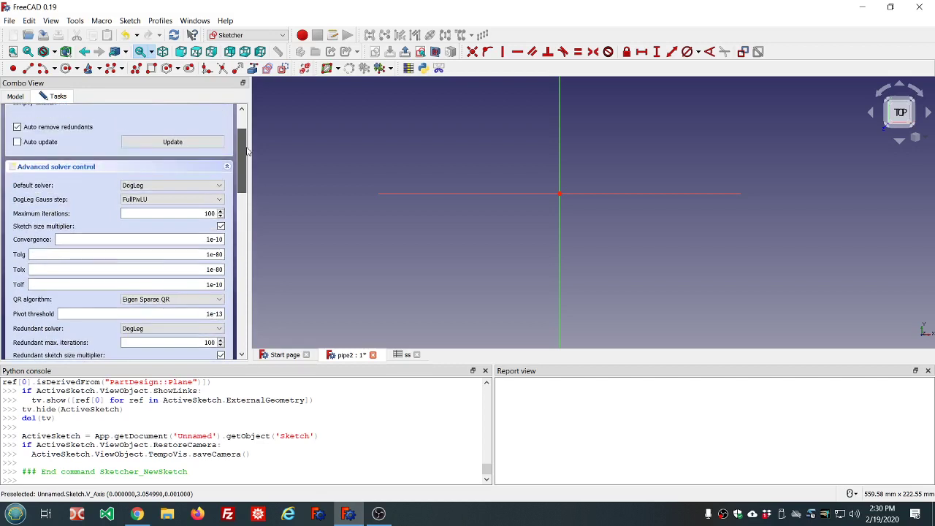
left_click(73, 168)
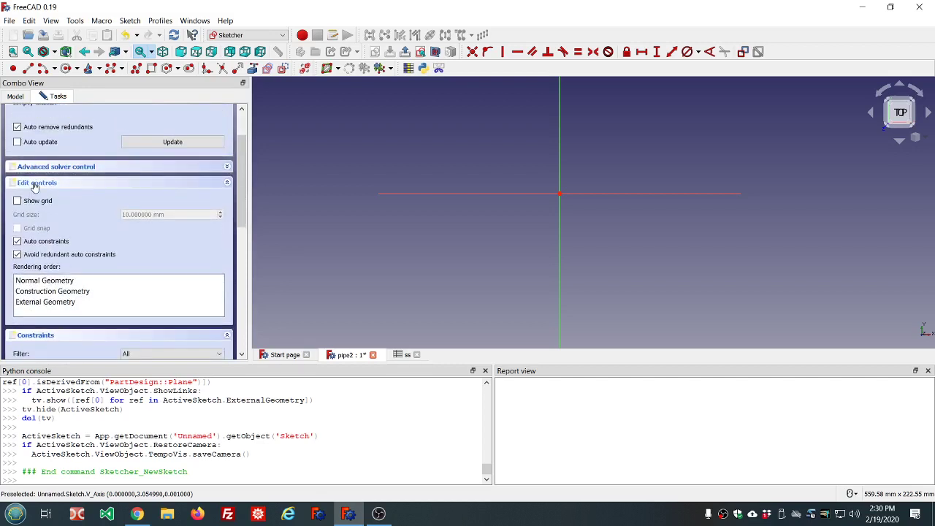
Show the sketch grid in the edit controls and enable grid snap
scroll(241, 175, "down", 3)
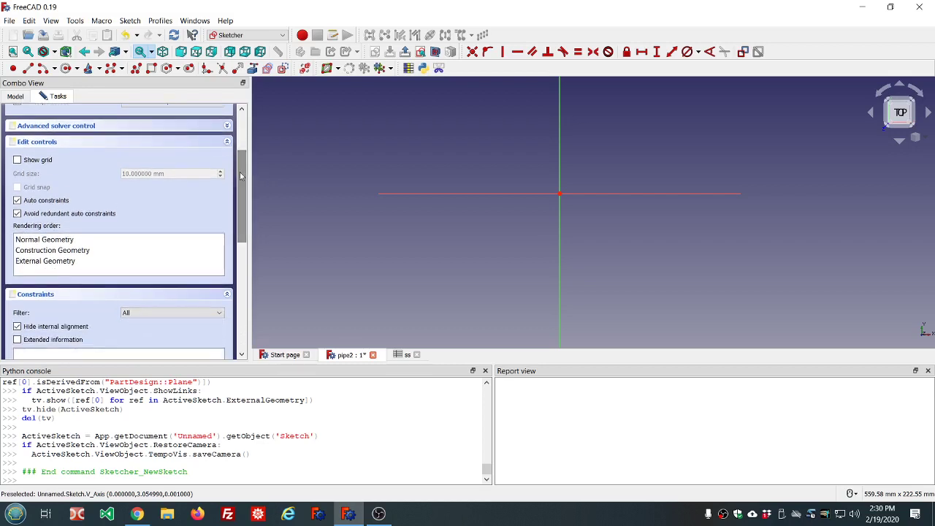
left_click(17, 160)
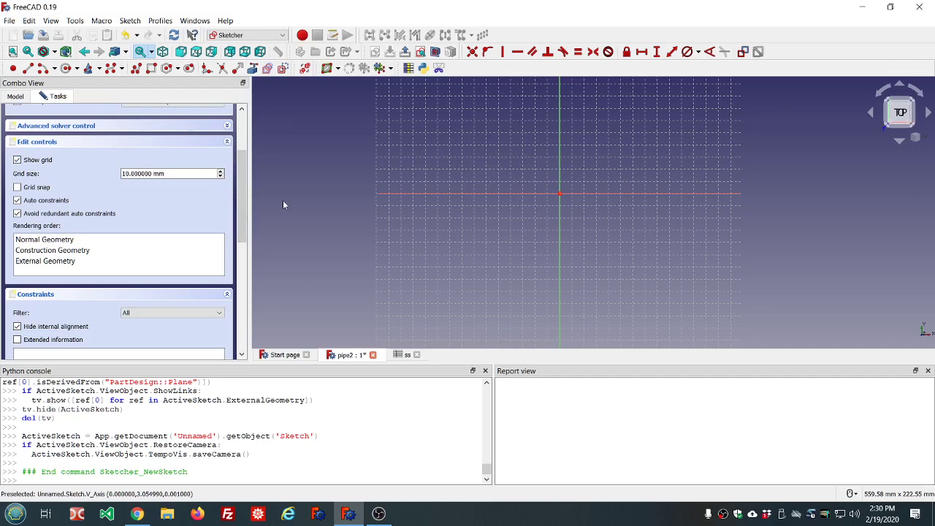
left_click(17, 189)
scroll(530, 144, "up", 5)
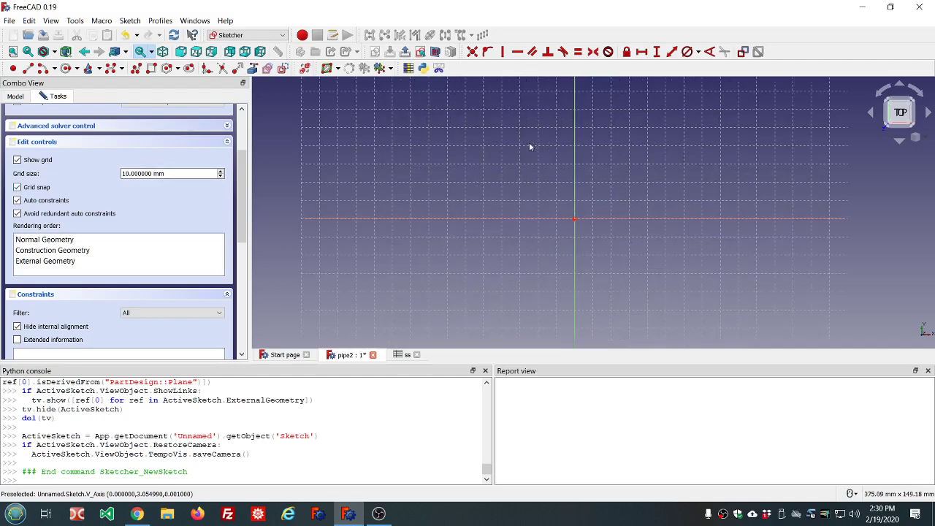
left_click(29, 69)
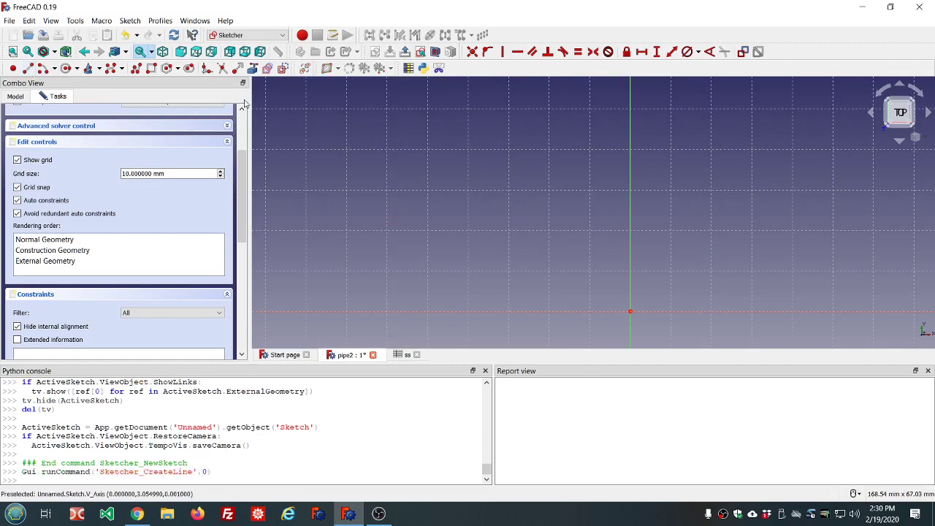
left_click(388, 109)
right_click(416, 124)
scroll(418, 134, "down", 4)
scroll(418, 134, "down", 5)
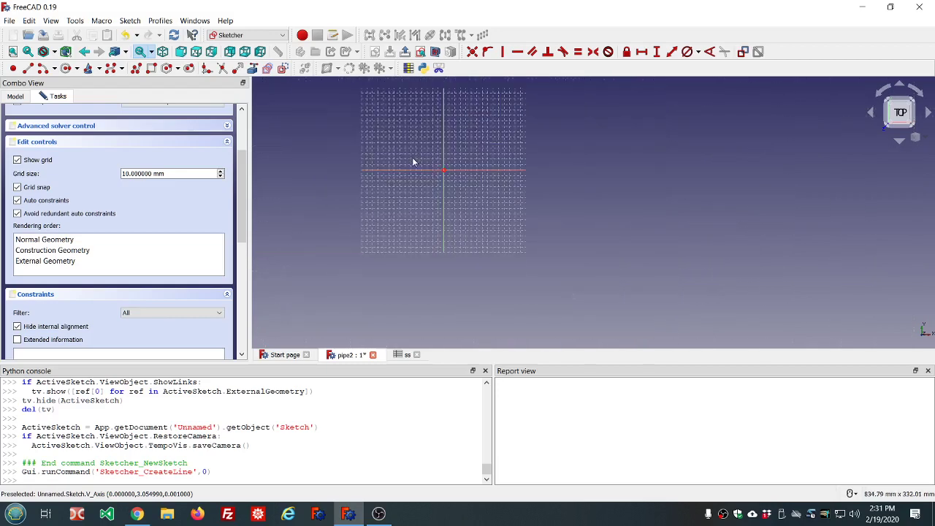
scroll(433, 127, "up", 2)
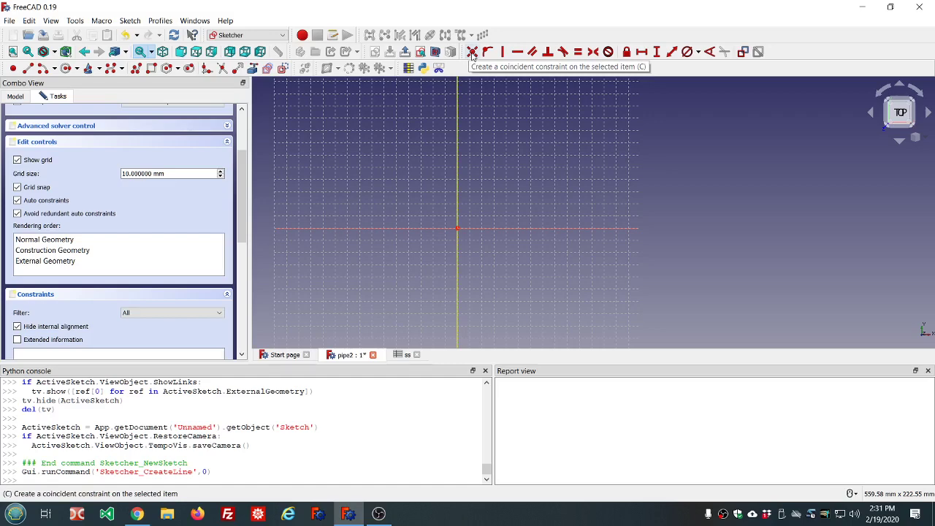
Disable grid snap and hide the sketch grid
left_click(17, 188)
left_click(16, 161)
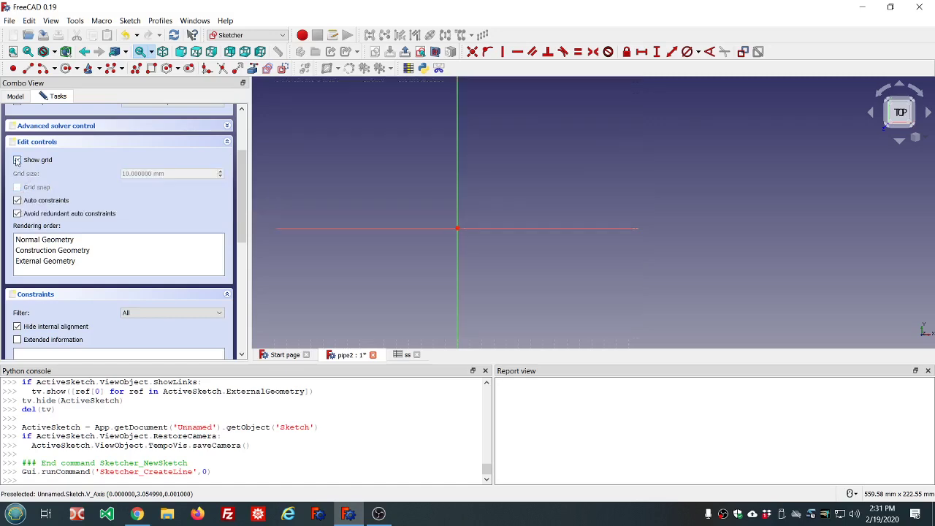
left_click(17, 161)
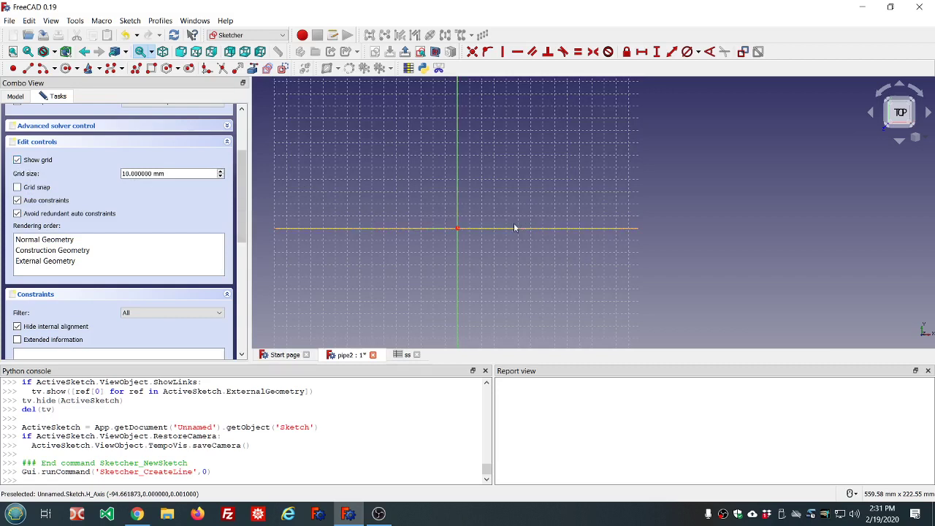
left_click(17, 161)
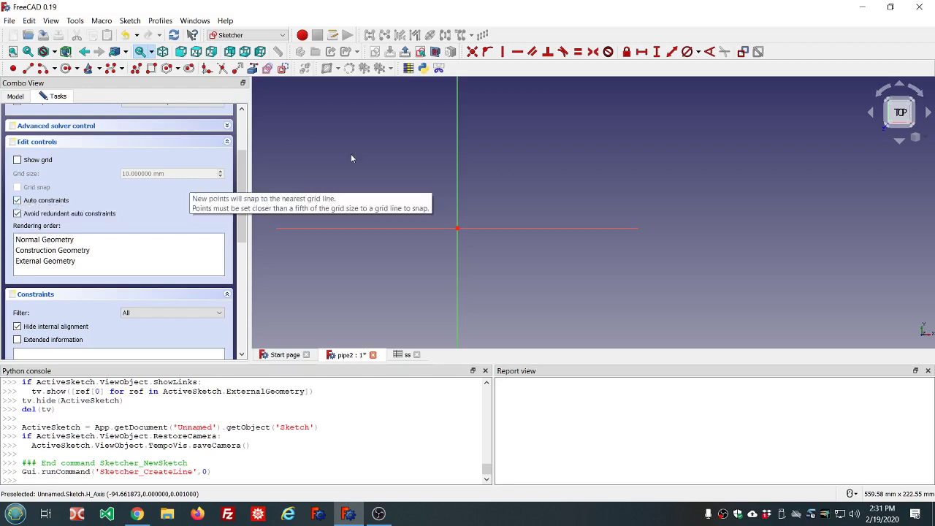
left_click(27, 67)
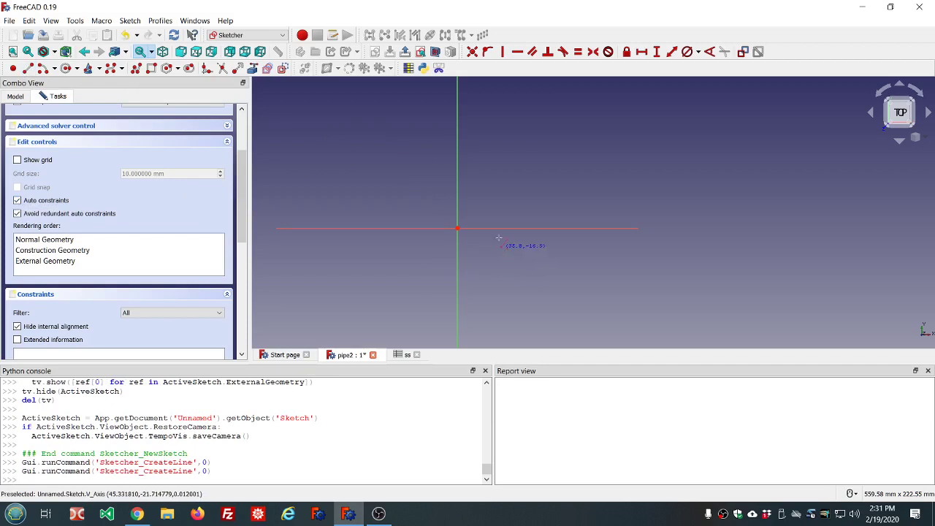
left_click(457, 228)
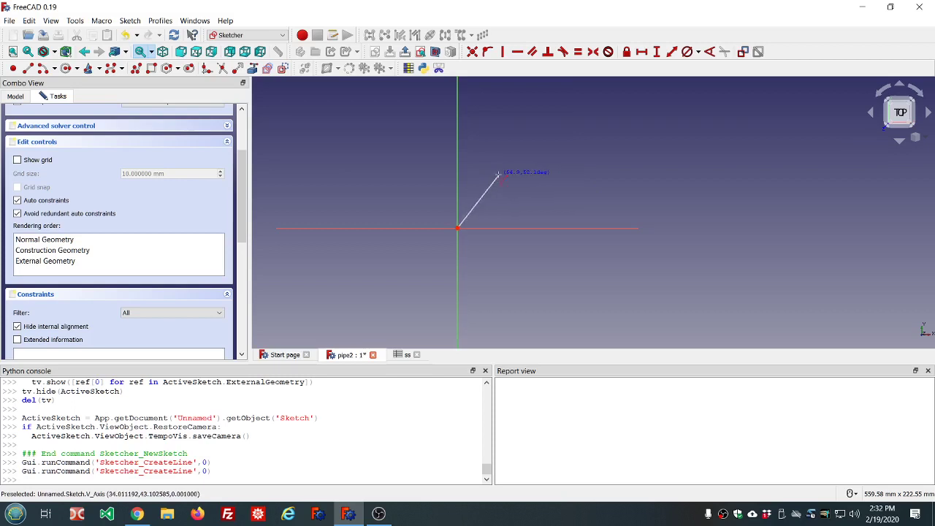
key("Escape")
Draw a line from about (-17, 16) to (48, 44) and constrain its lower endpoint coincident with the origin
left_click(30, 68)
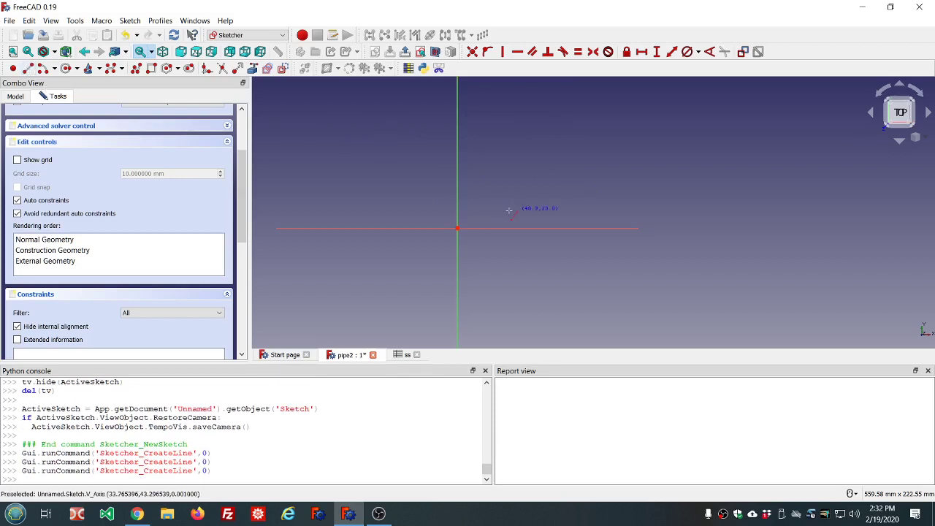
left_click(436, 210)
left_click(515, 175)
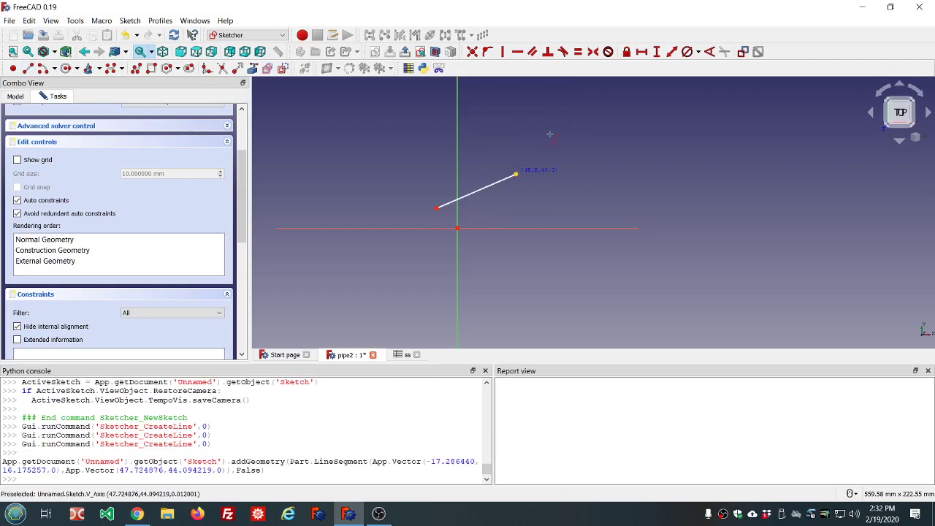
left_click(436, 208)
left_click(456, 229)
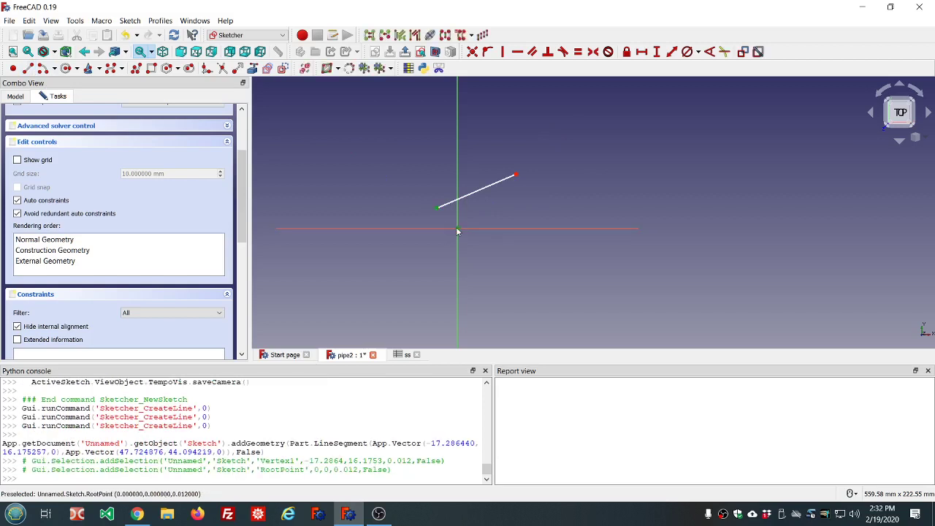
left_click(472, 52)
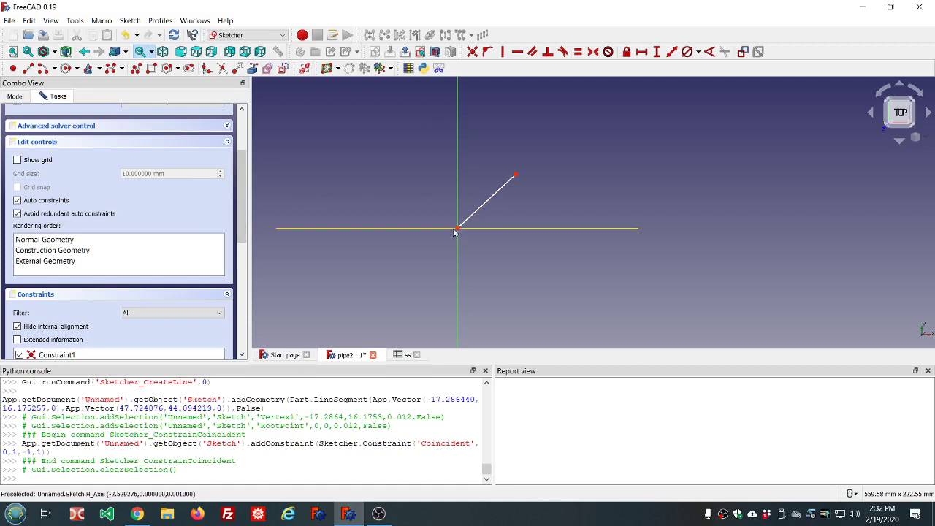
Delete the line that starts at the origin from the sketch
left_click(483, 204)
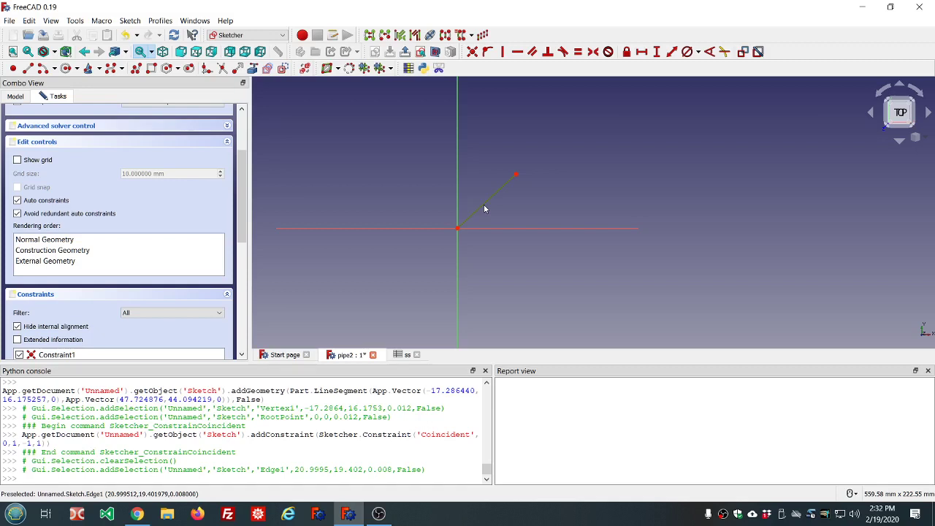
key("Delete")
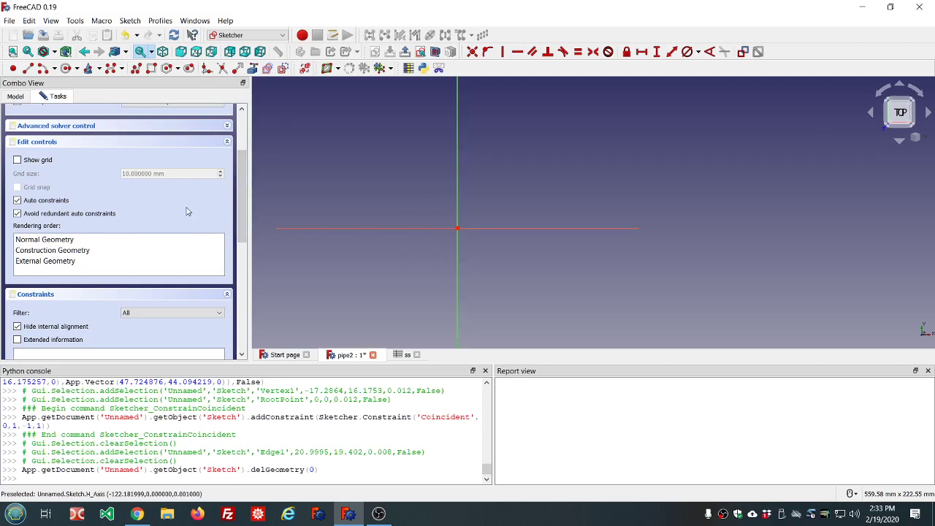
Examine the Constraints and Elements sections of the sketch tasks, including their filter, type, mode and naming options
scroll(167, 220, "down", 2)
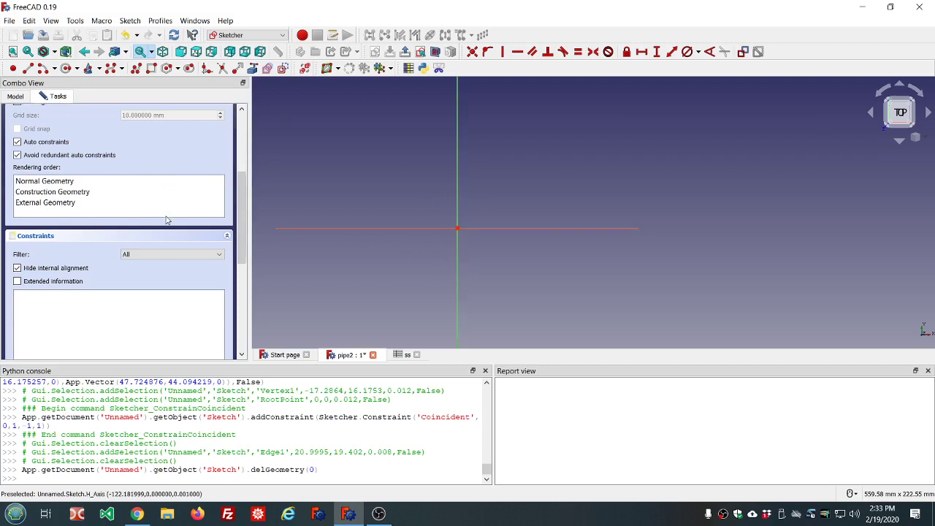
scroll(134, 207, "down", 2)
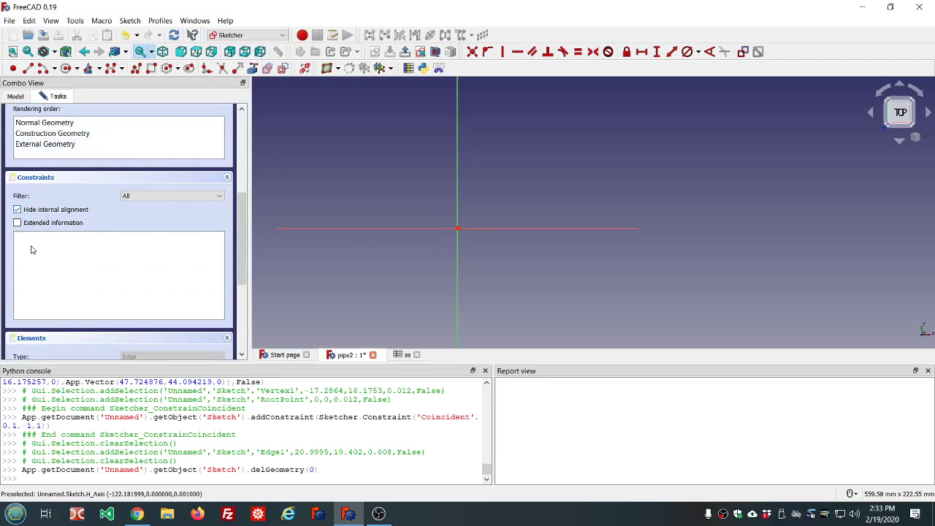
scroll(49, 253, "down", 1)
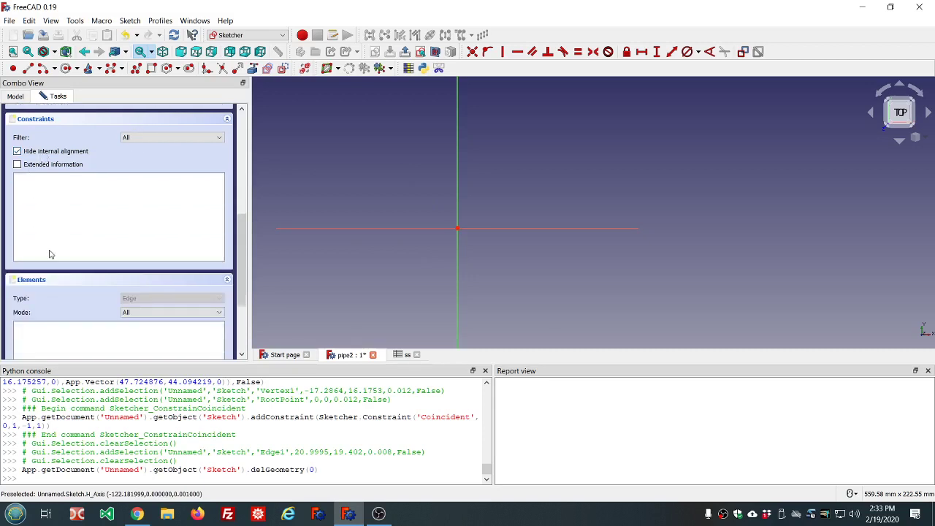
scroll(33, 241, "down", 2)
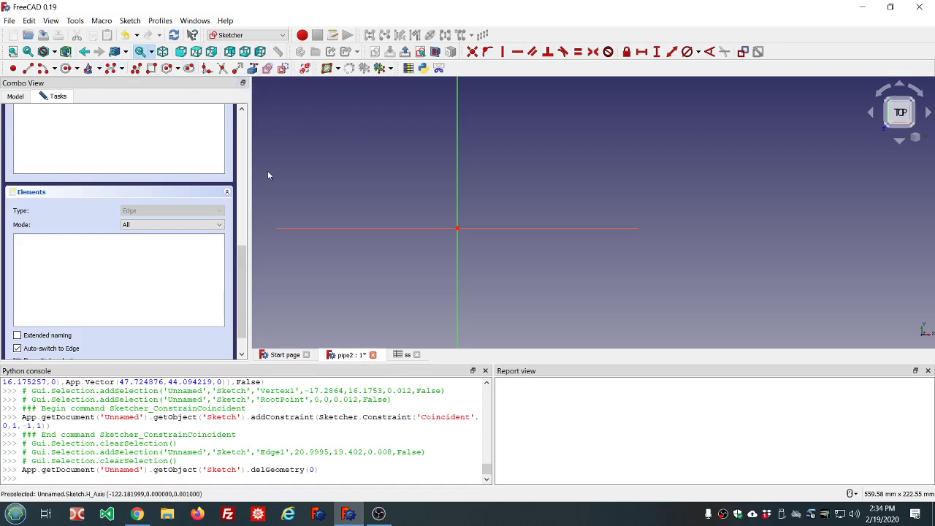
scroll(245, 330, "down", 2)
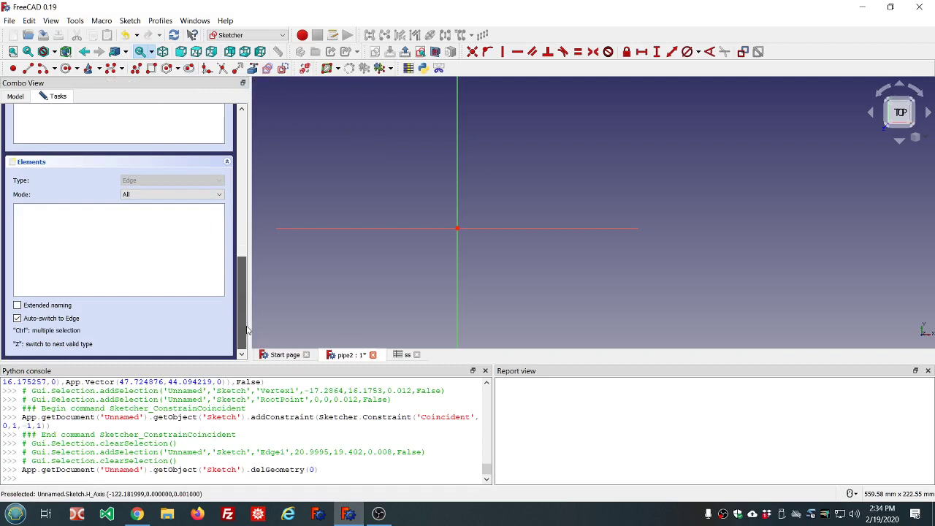
Draw a line from about (-47, 41) to (66, 50) and a second line starting on it at about (13, 45) and ending near (55, -24)
scroll(247, 314, "up", 4)
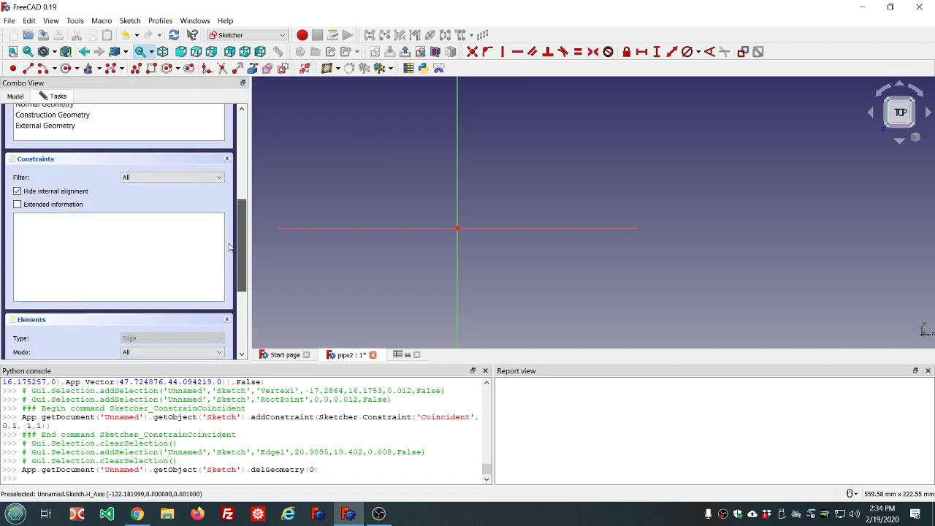
scroll(229, 247, "up", 6)
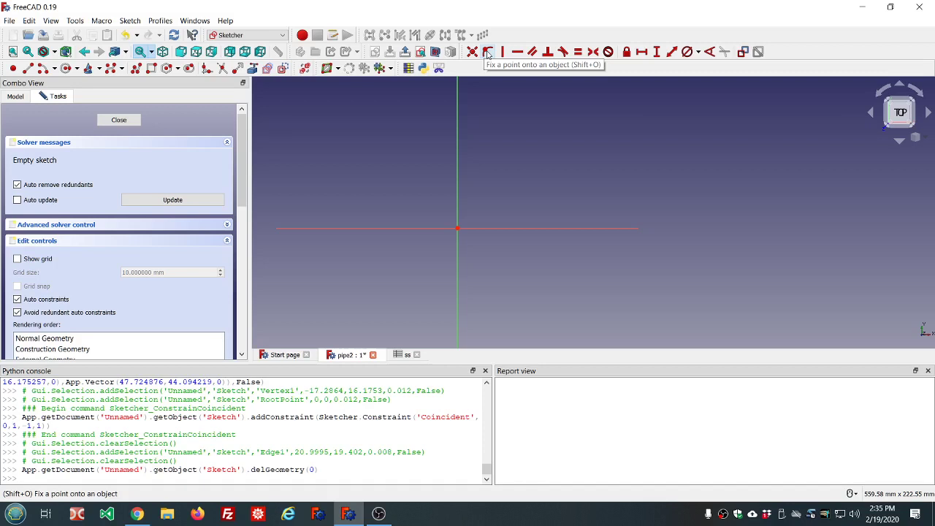
left_click(30, 70)
left_click(399, 177)
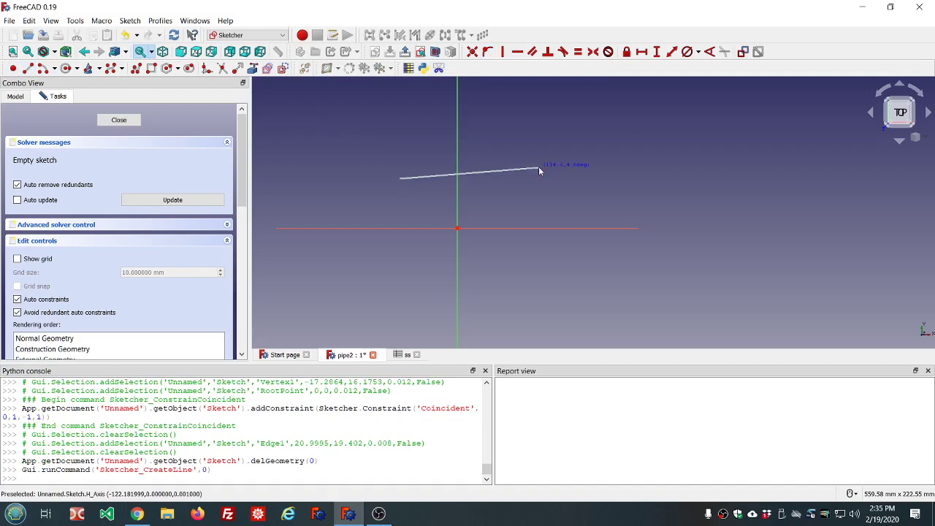
left_click(539, 171)
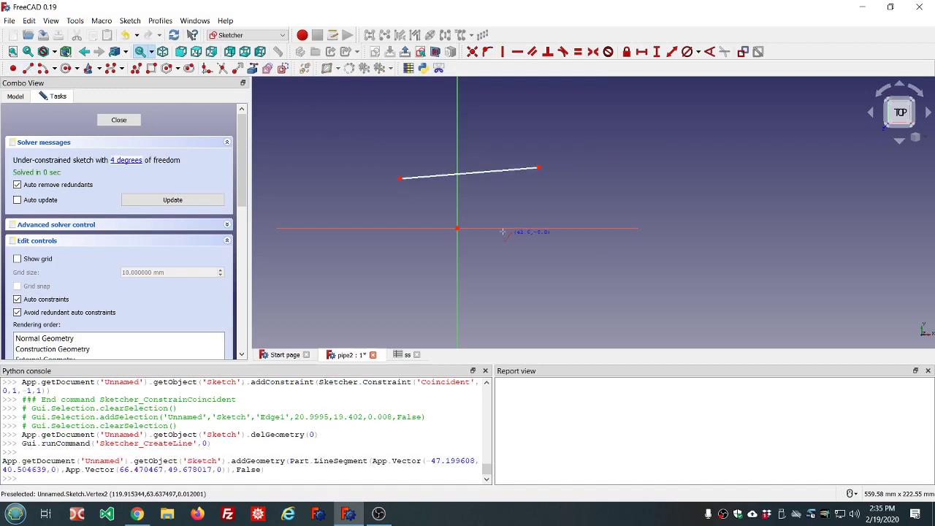
left_click(475, 173)
left_click(524, 256)
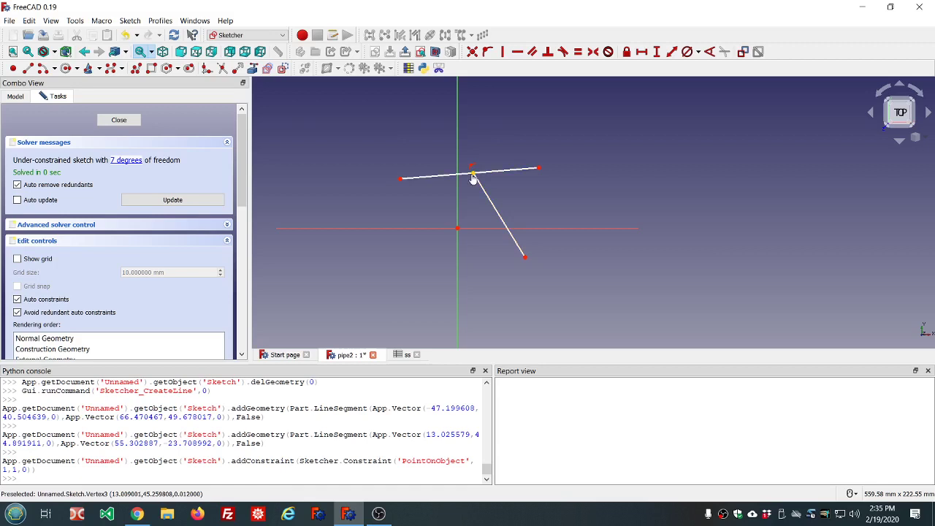
Test the point-on-object constraint by moving the shallow line away from the steep line's upper endpoint and back across it
mouse_move(467, 179)
left_mouse_down()
mouse_move(444, 188)
mouse_move(507, 188)
mouse_move(468, 194)
mouse_move(430, 157)
mouse_move(436, 212)
mouse_move(476, 147)
mouse_move(388, 183)
mouse_move(472, 167)
mouse_move(388, 171)
mouse_move(474, 167)
mouse_move(304, 188)
mouse_move(551, 167)
mouse_move(556, 141)
mouse_move(563, 190)
mouse_move(600, 154)
mouse_move(642, 157)
mouse_move(637, 208)
mouse_move(632, 162)
mouse_move(632, 192)
mouse_move(468, 183)
mouse_move(639, 154)
left_mouse_up()
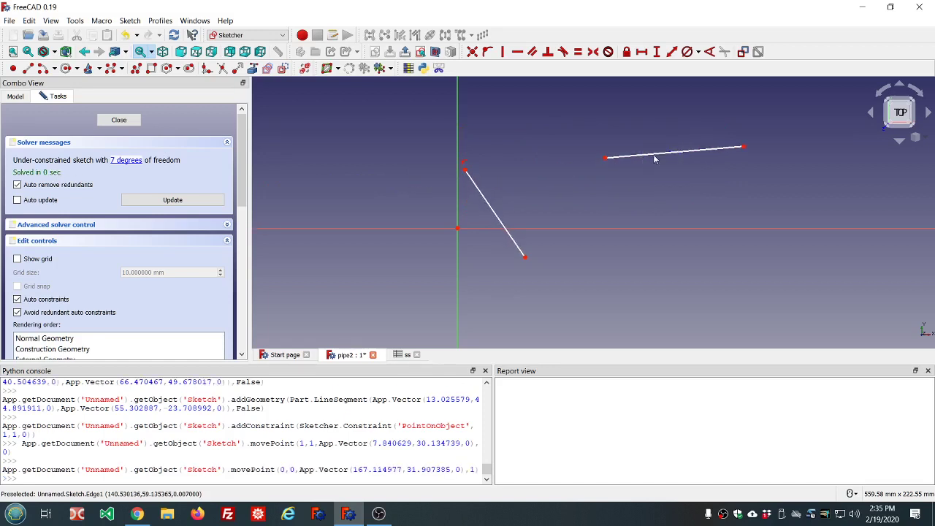
left_click_drag(656, 159, 433, 174)
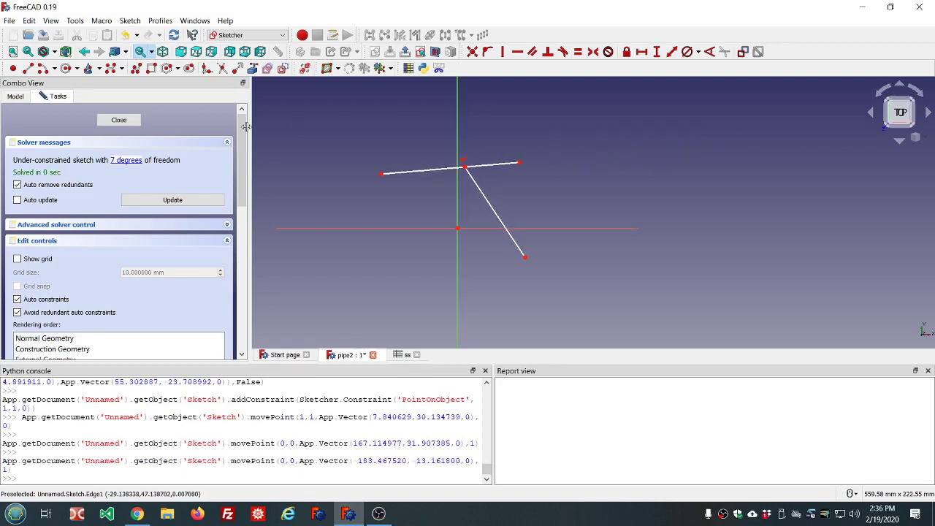
Delete both lines from the sketch
left_click(417, 170)
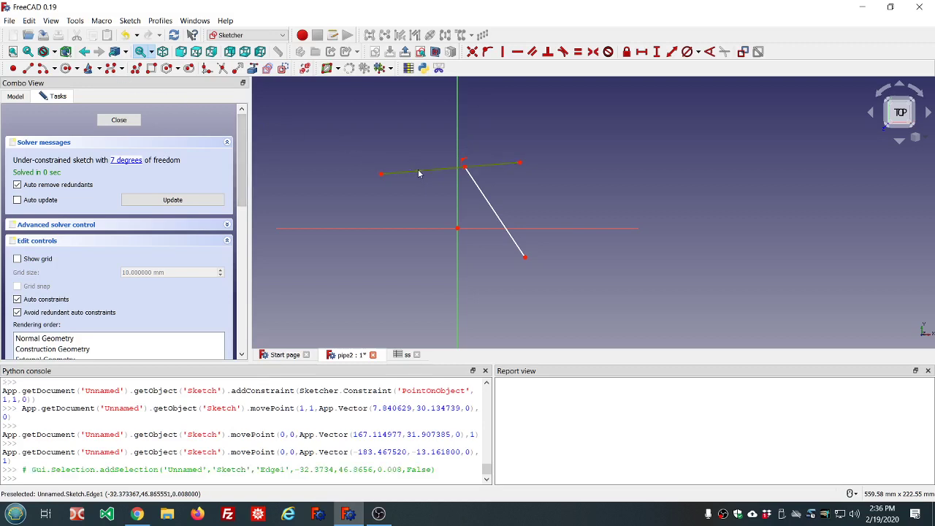
left_click(484, 199)
key("Delete")
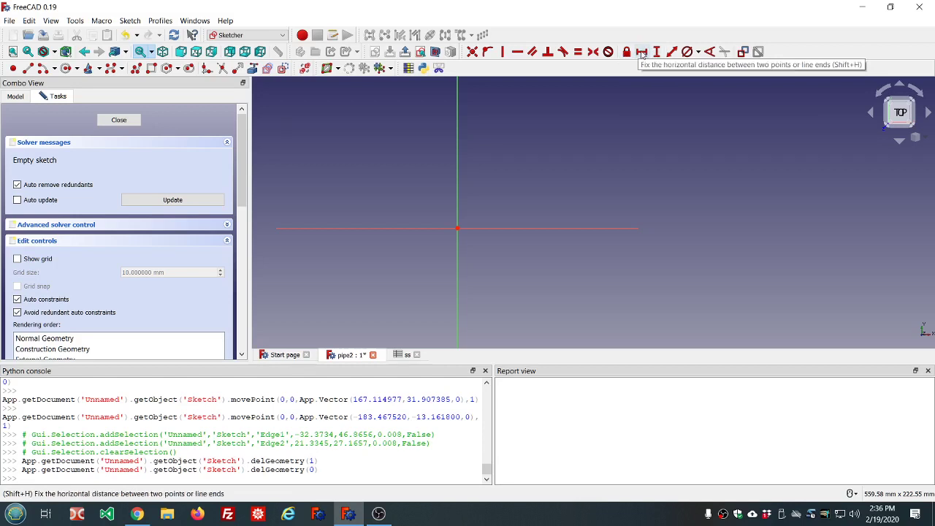
left_click(698, 54)
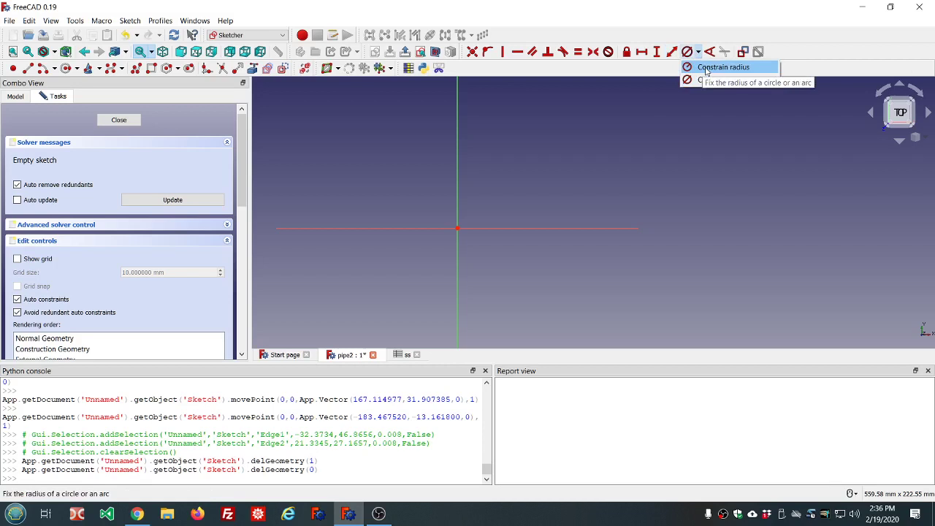
left_click(706, 68)
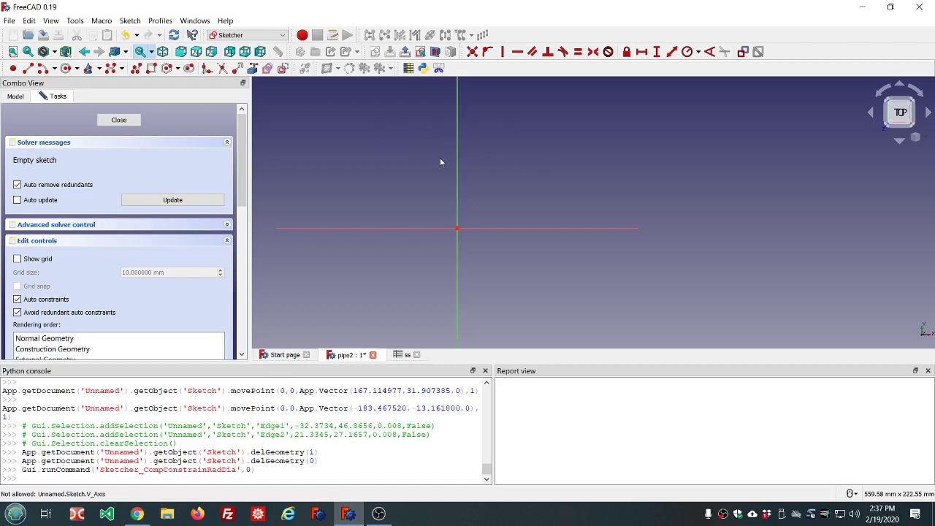
scroll(440, 171, "down", 2)
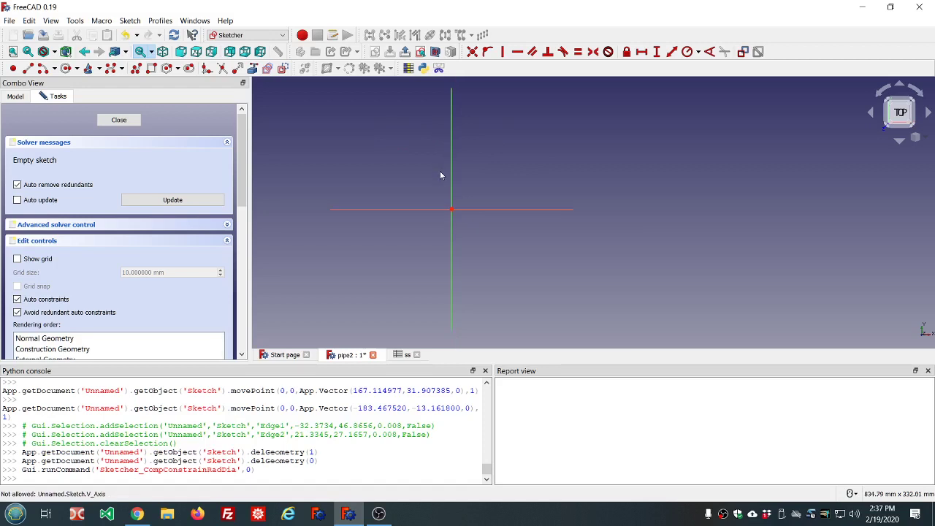
scroll(452, 249, "up", 2)
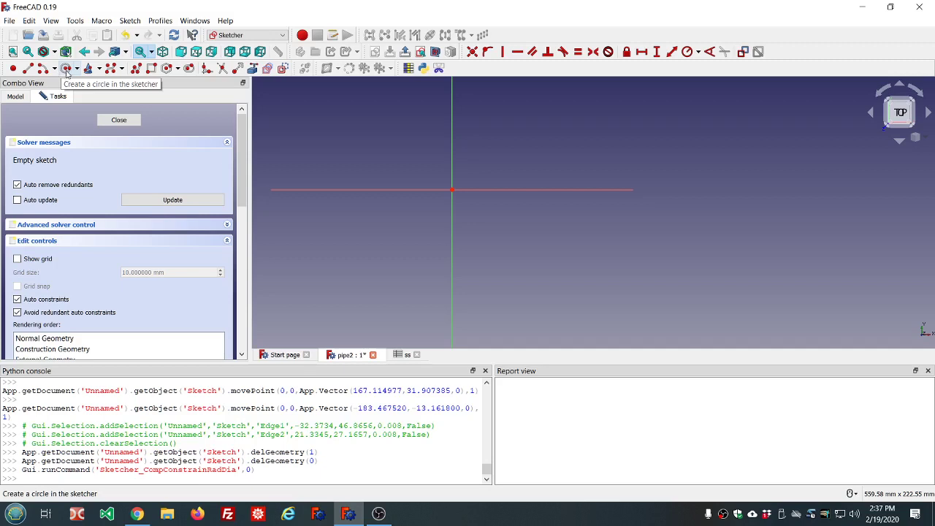
Draw a circle by centre and rim point, centred at about (-6, -8) with a radius of about 60 mm
left_click(76, 69)
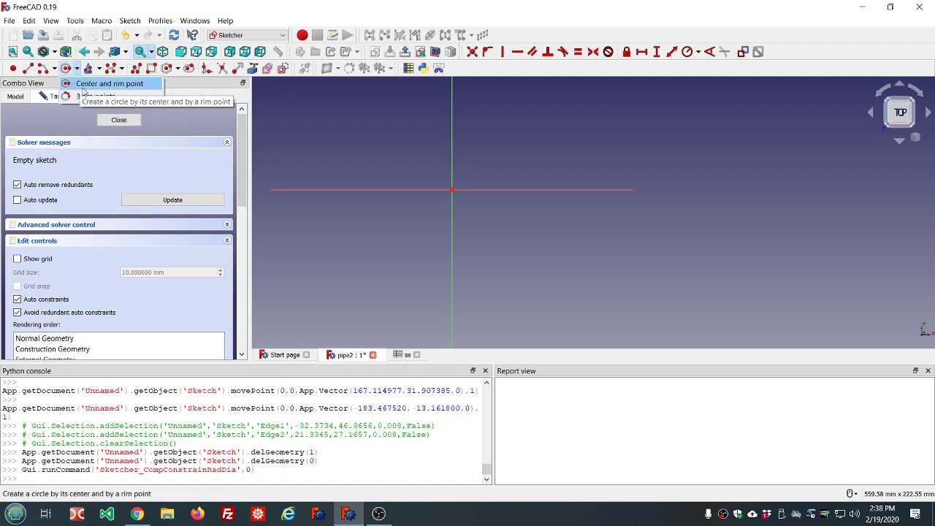
left_click(84, 86)
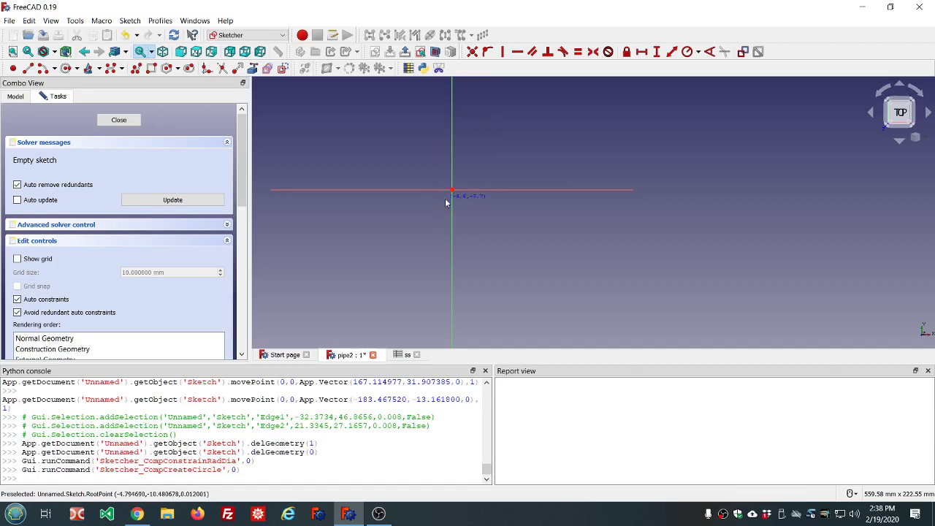
left_click(445, 197)
left_click(400, 140)
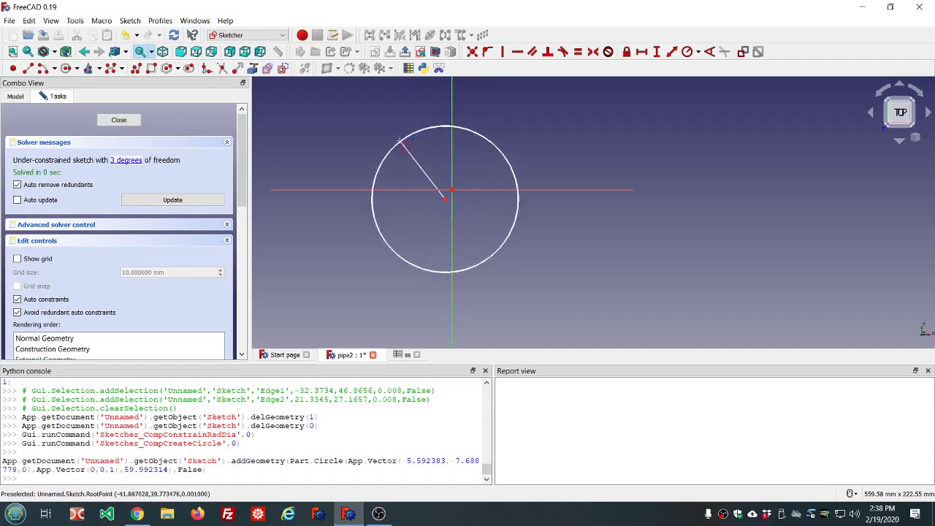
Constrain the circle's centre coincident with the origin, and undo that constraint
left_click(445, 198)
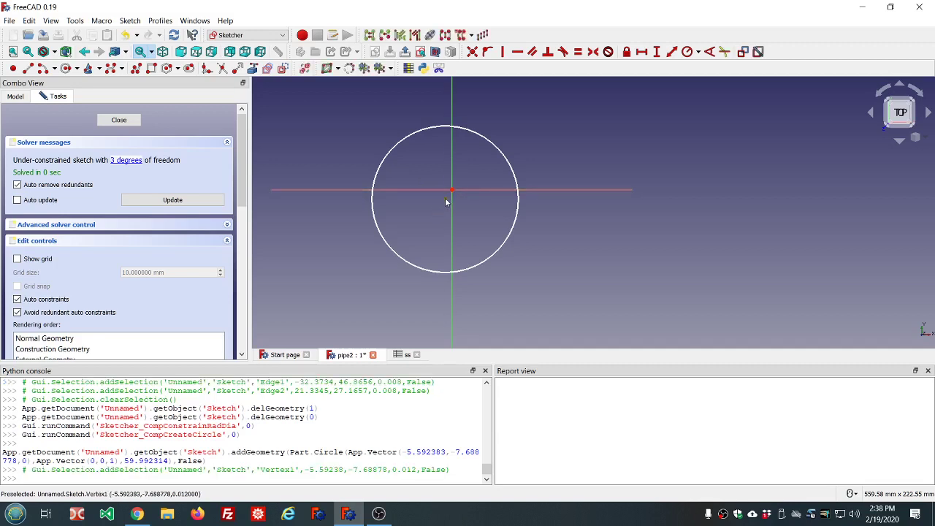
left_click(452, 189)
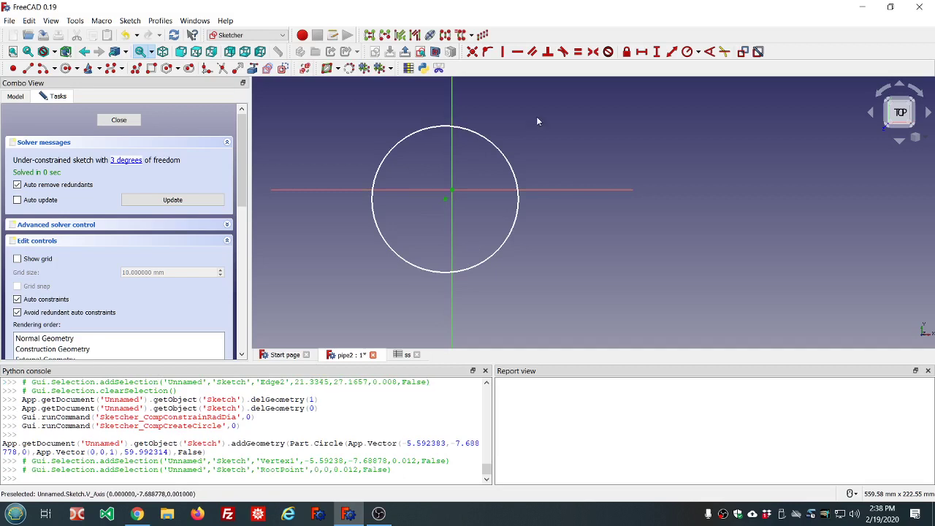
left_click(472, 52)
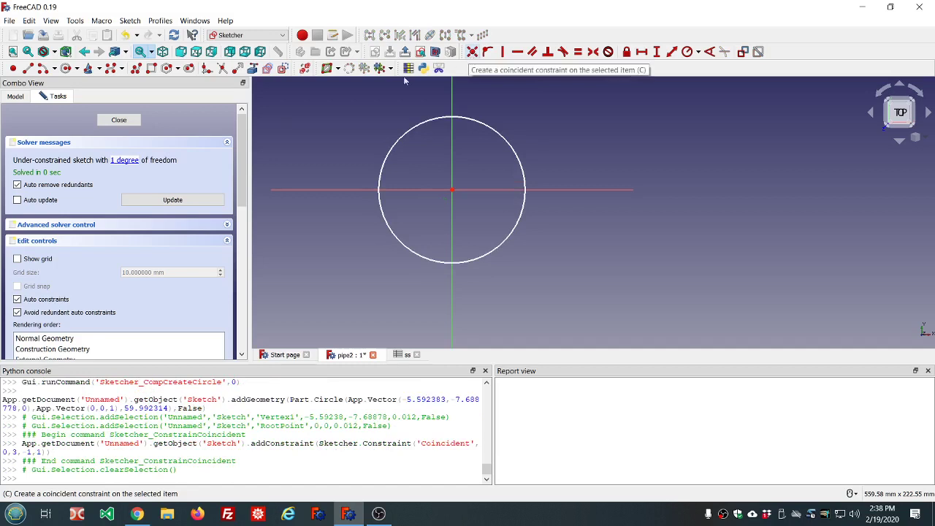
left_click(125, 37)
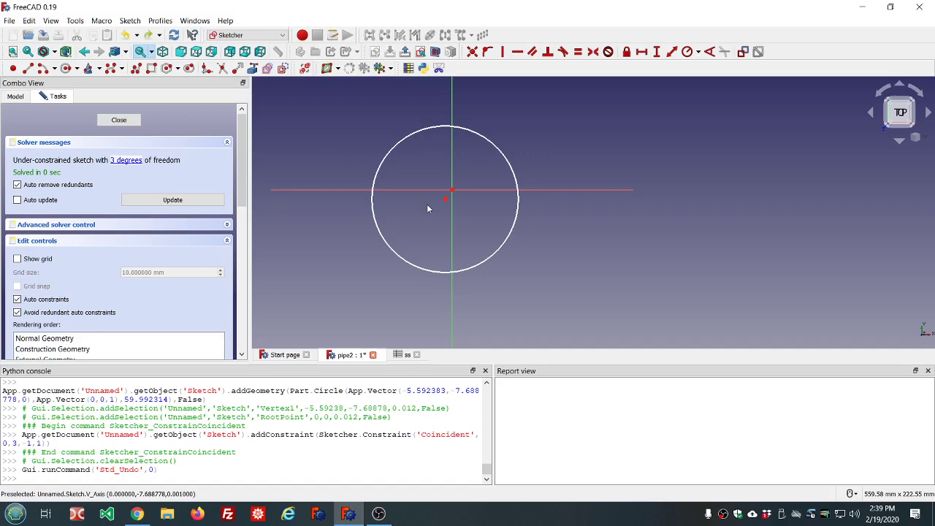
Move the circle's centre to about (-32, 12) and enlarge the circle to a diameter of about 216 mm
left_click_drag(446, 199, 415, 178)
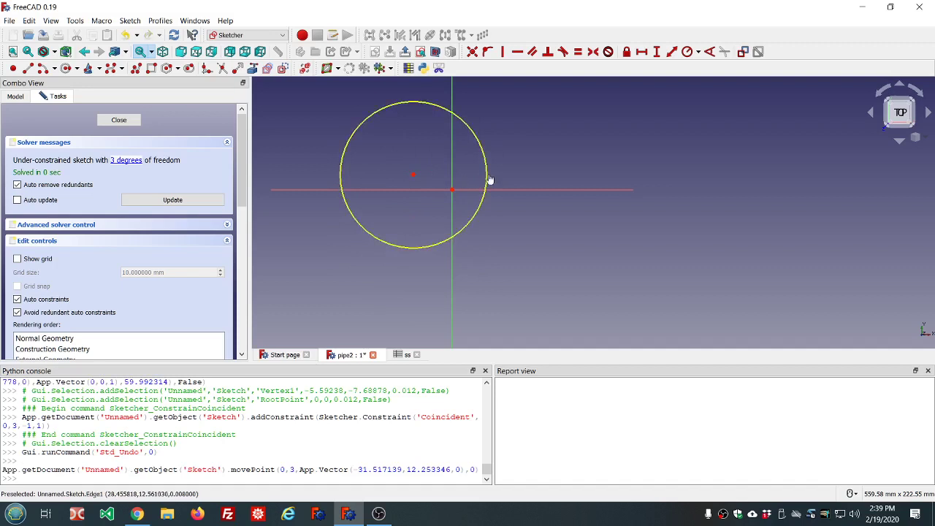
left_click_drag(490, 179, 544, 211)
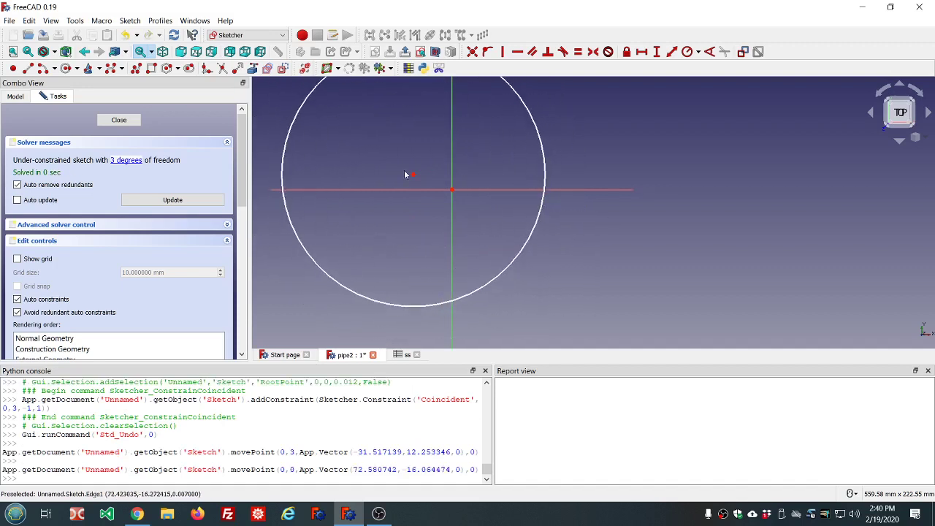
Make the centre of the enlarged circle coincident with the sketch origin
left_click(412, 177)
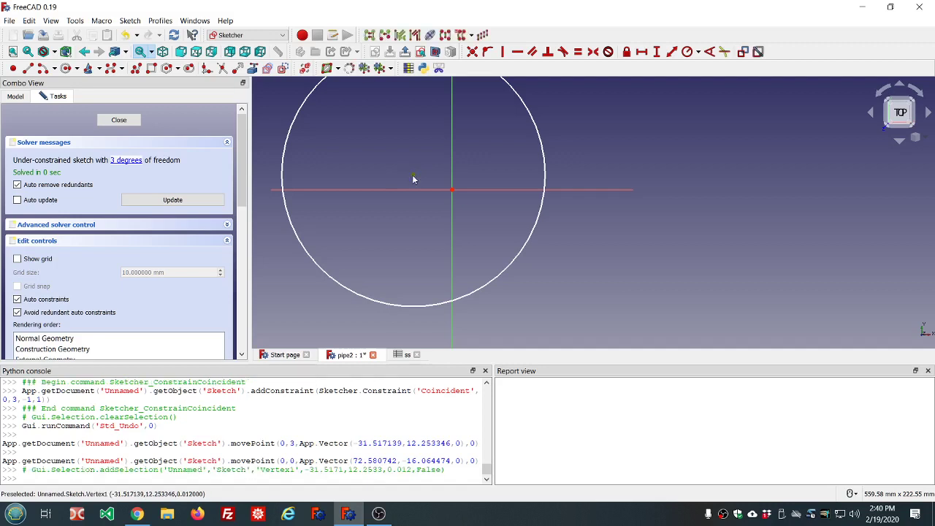
left_click(452, 190)
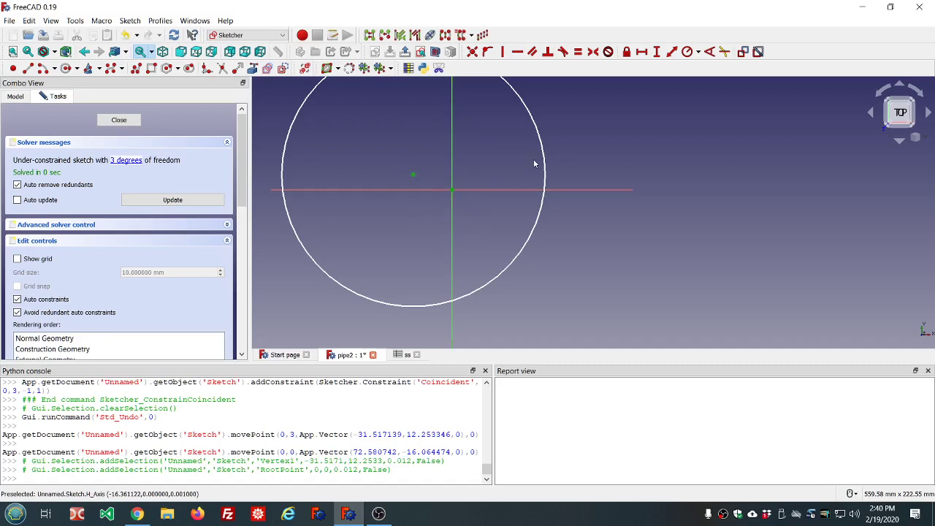
left_click(472, 51)
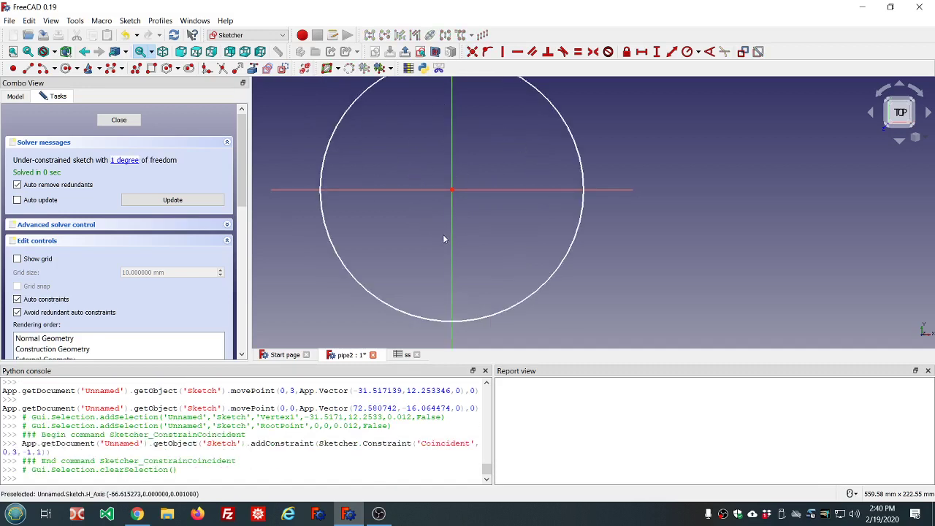
Constrain the circle's diameter with the spreadsheet formula <<ss>>.ss_id, leaving the constraint unnamed
scroll(443, 239, "down", 2)
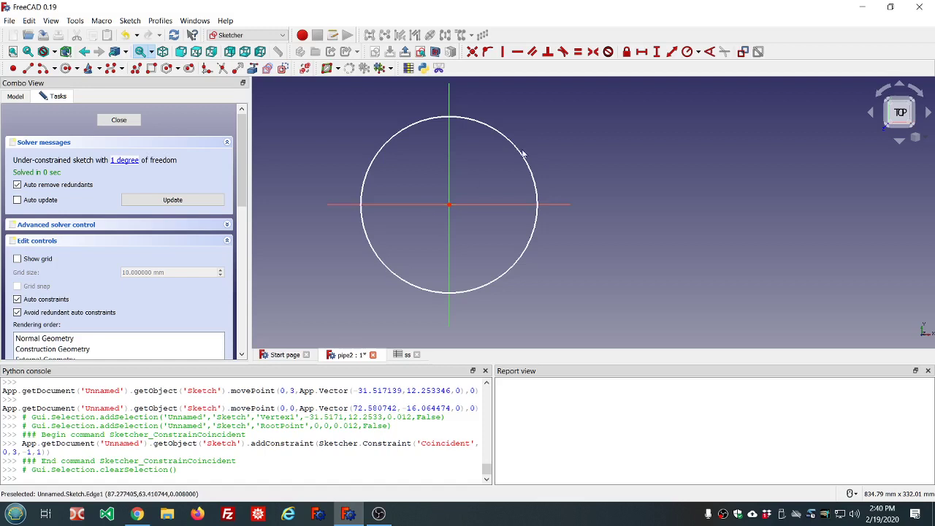
left_click(472, 121)
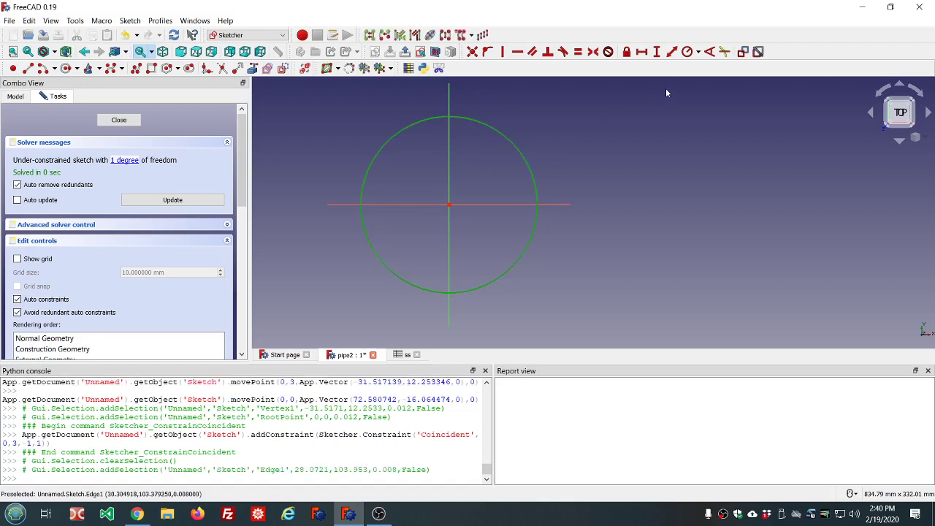
left_click(699, 53)
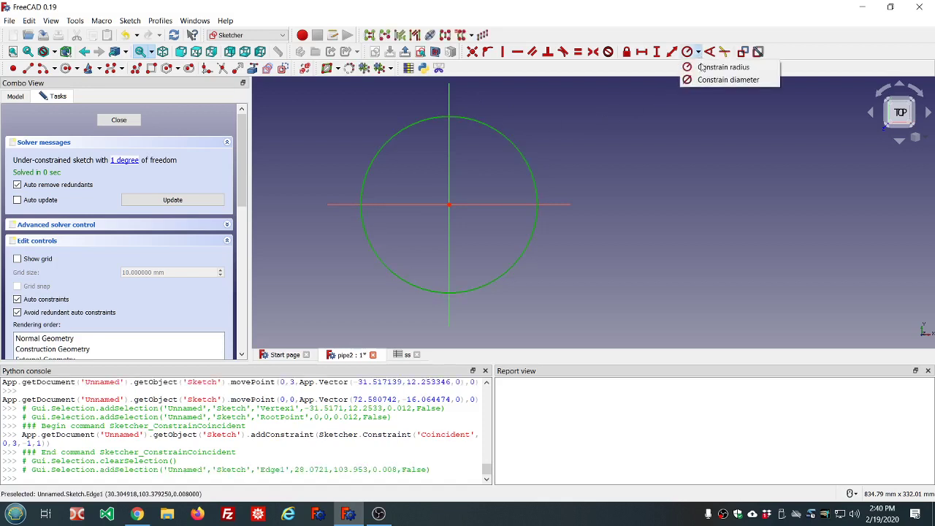
left_click(702, 81)
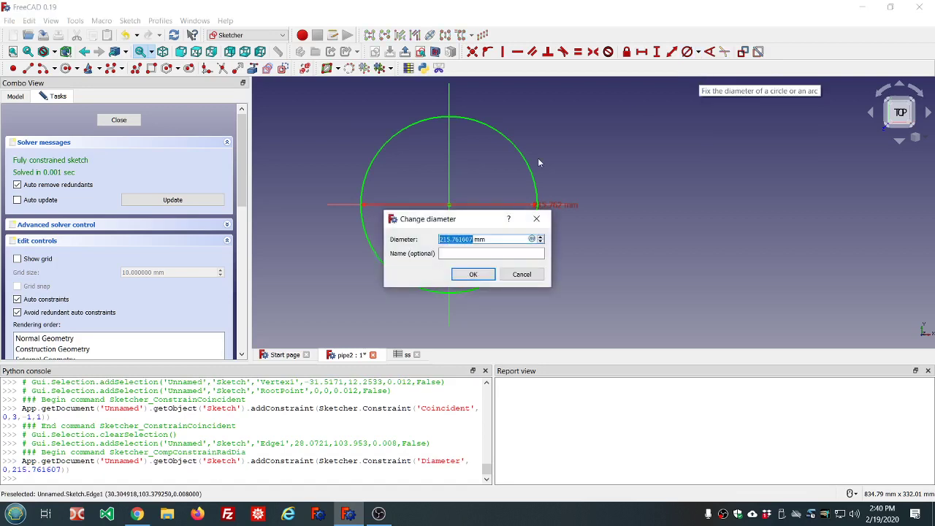
left_click(532, 239)
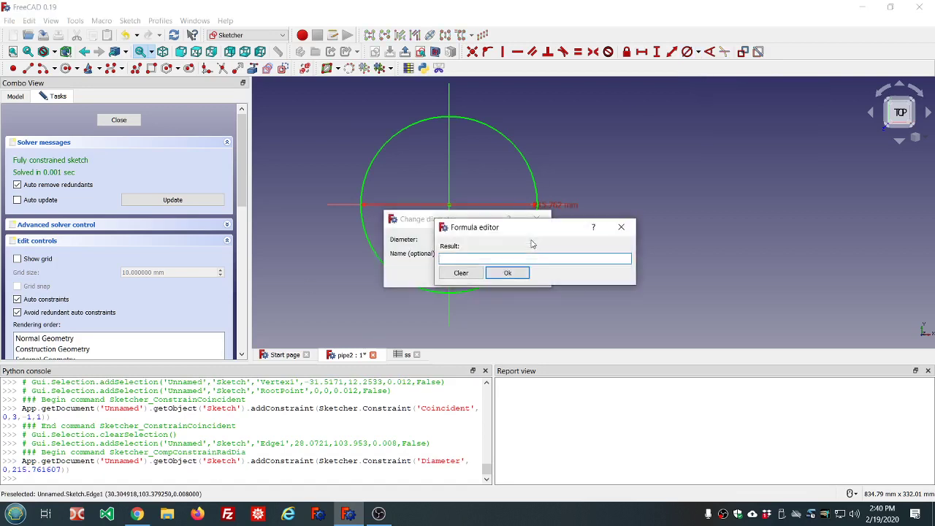
type("ss.")
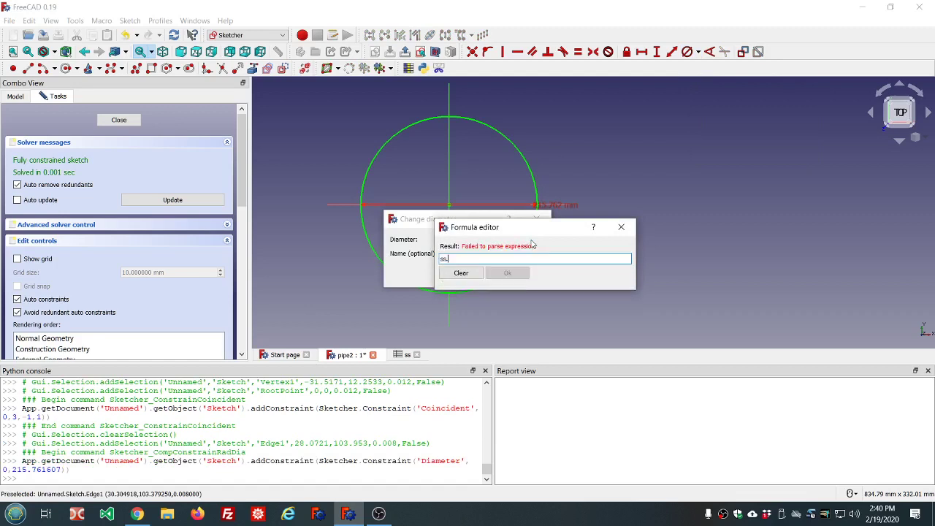
key("Down")
key("Down")
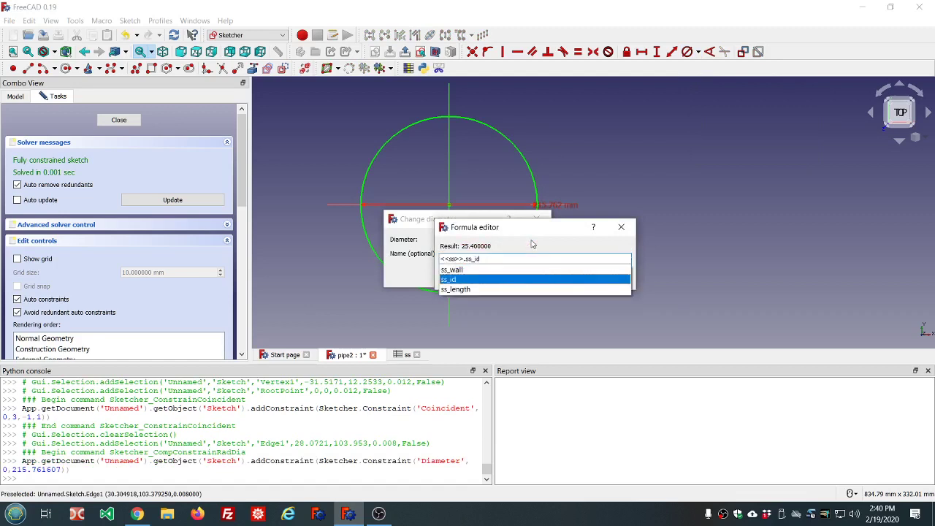
key("Return")
key("Return")
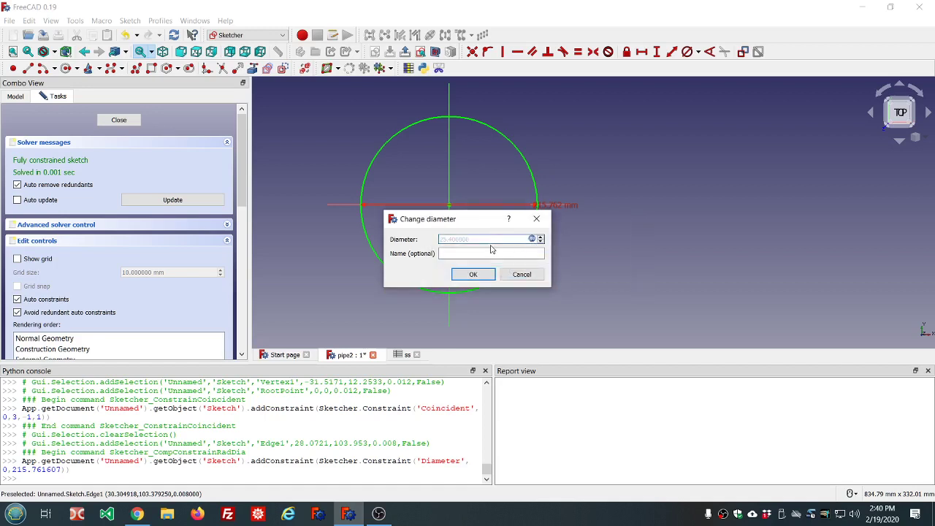
left_click(465, 252)
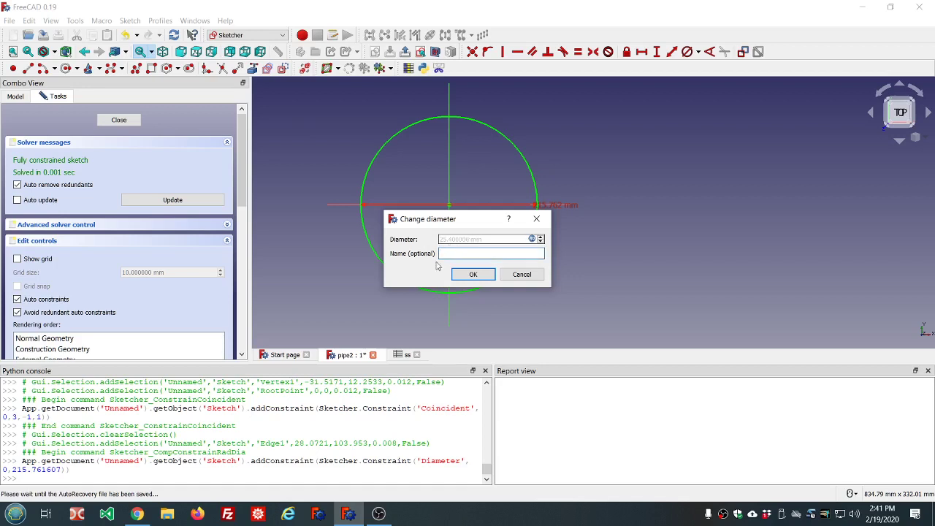
left_click(473, 275)
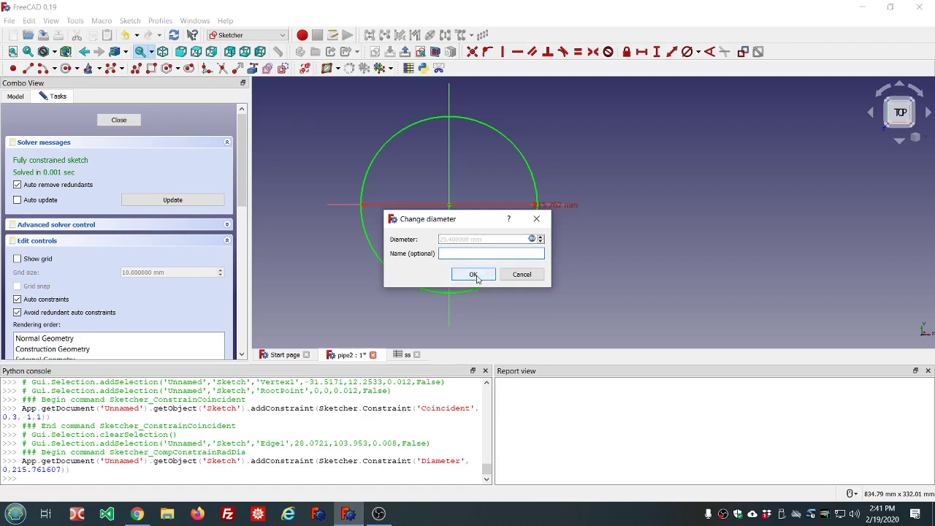
Reposition the circle's diameter dimension label off the horizontal axis, outside the circle and above the axis
scroll(439, 212, "up", 6)
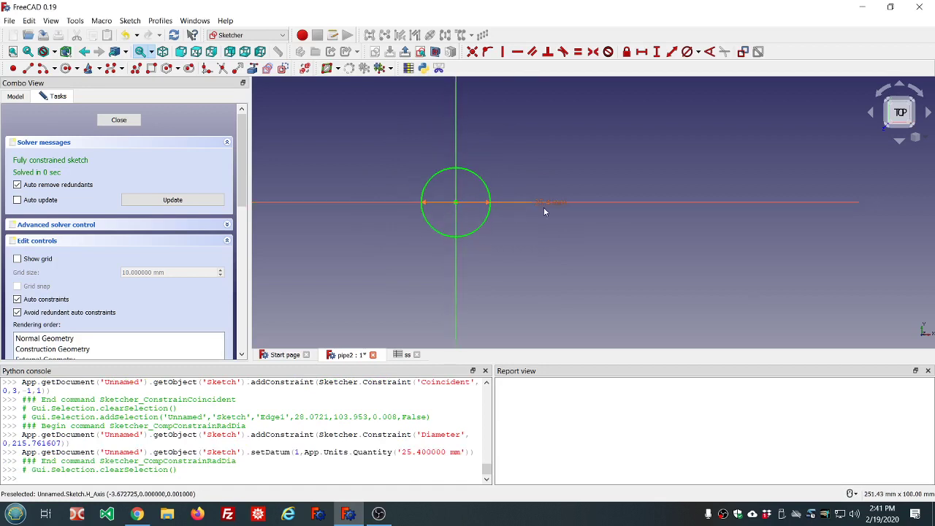
left_click_drag(549, 202, 560, 164)
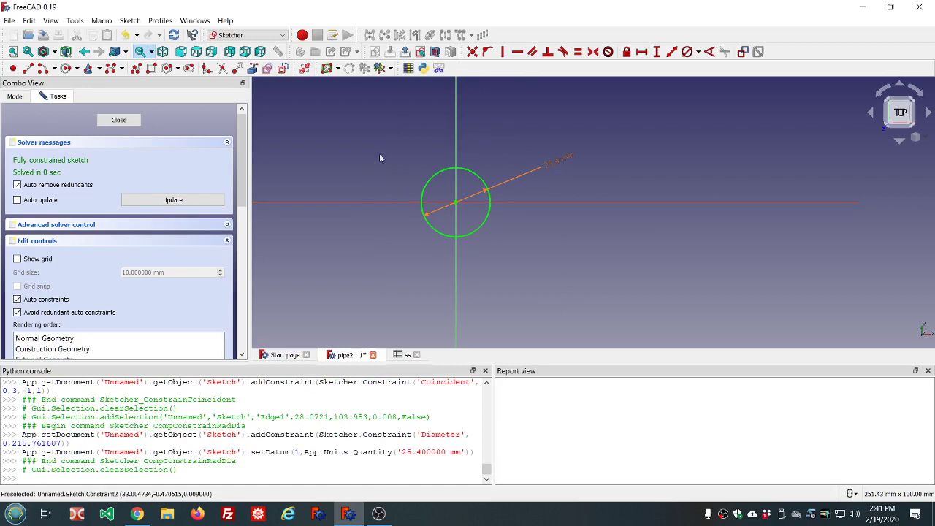
Examine the sketch's constraint list, highlighting the diameter and coincident constraints one at a time
left_click_drag(244, 158, 249, 216)
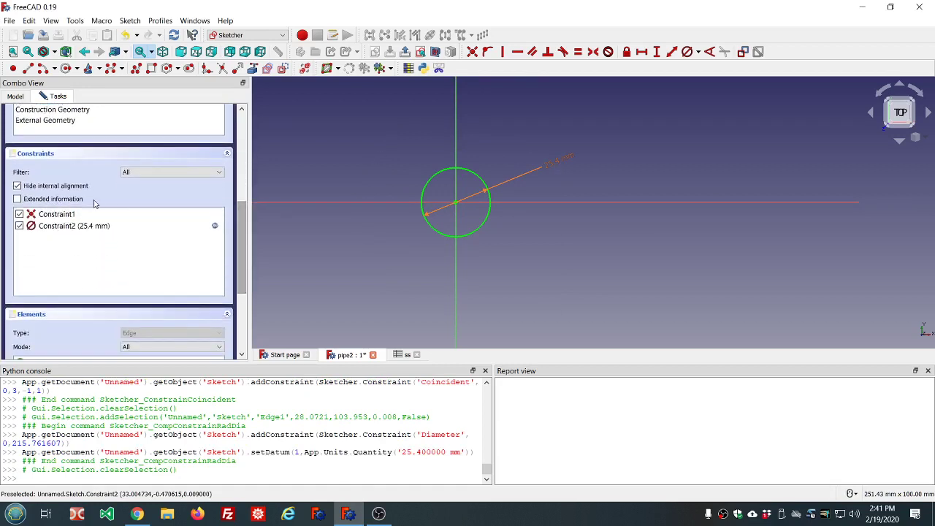
left_click(57, 229)
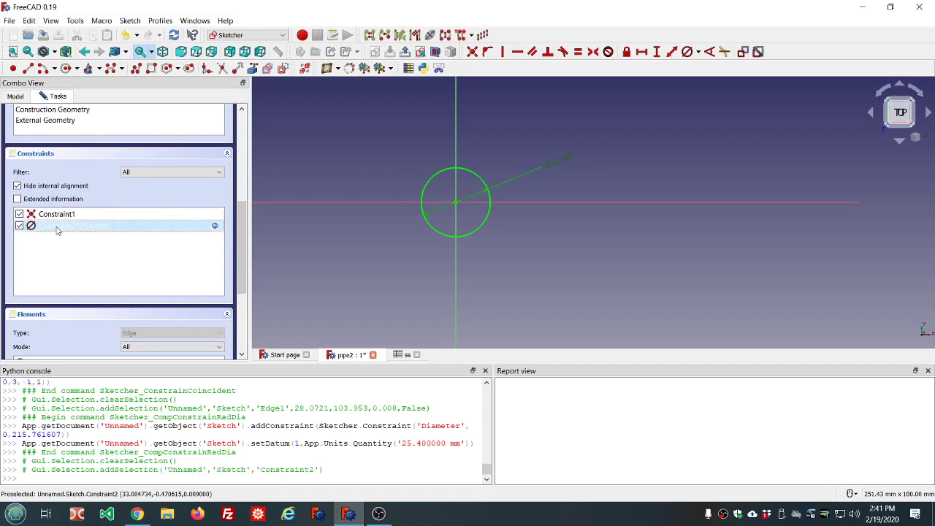
left_click(54, 255)
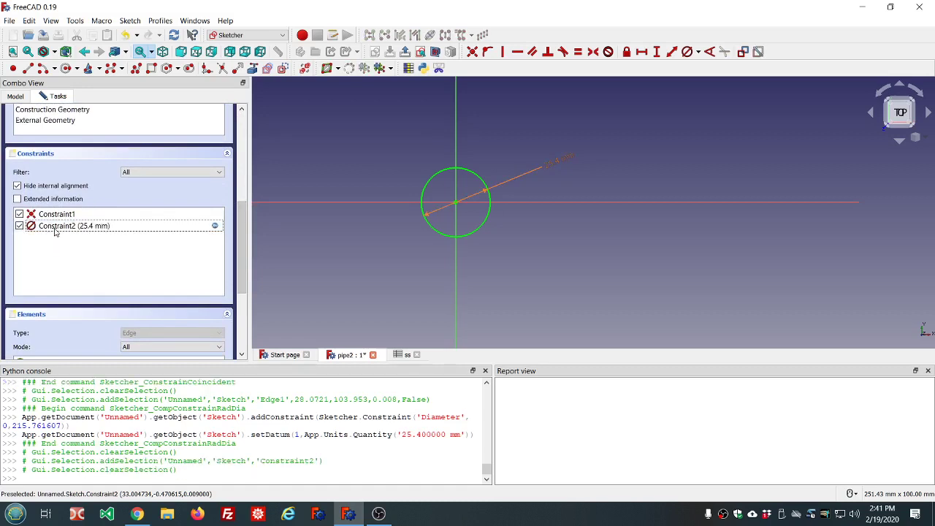
left_click(55, 216)
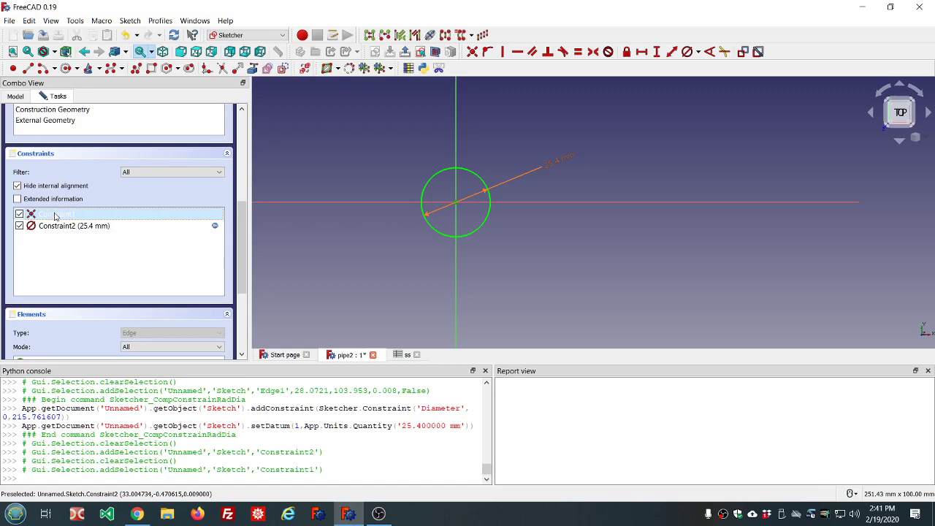
left_click(57, 228)
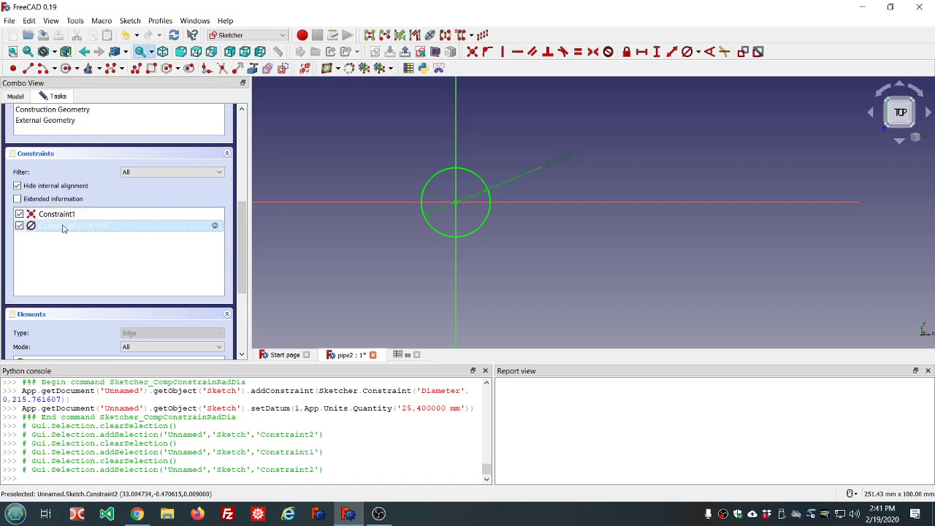
right_click(82, 229)
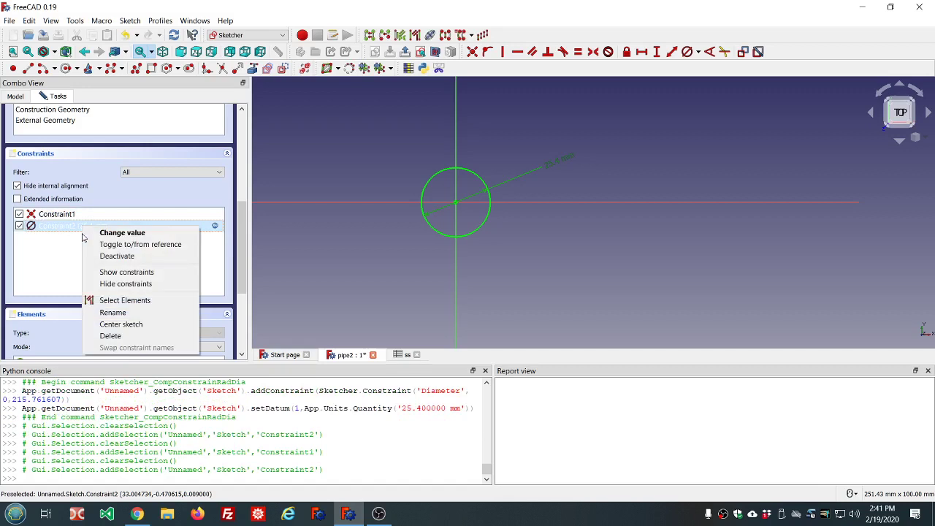
left_click(113, 311)
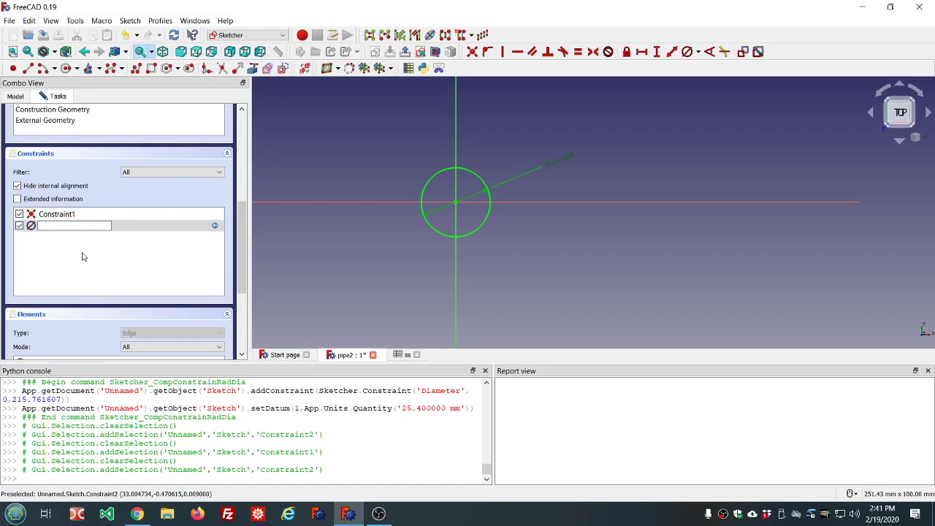
left_click(104, 257)
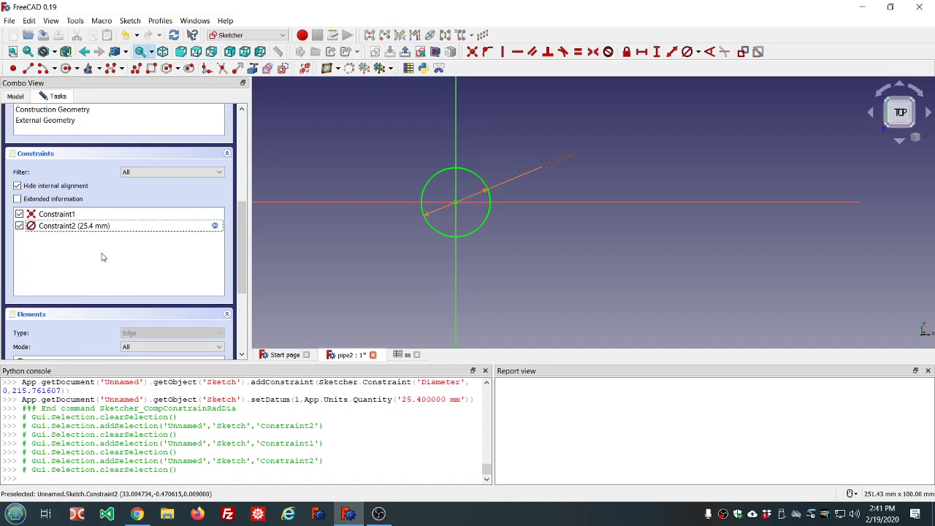
Examine the sketch's element list by highlighting the circle, and review the remaining sketch editing options
scroll(187, 275, "down", 4)
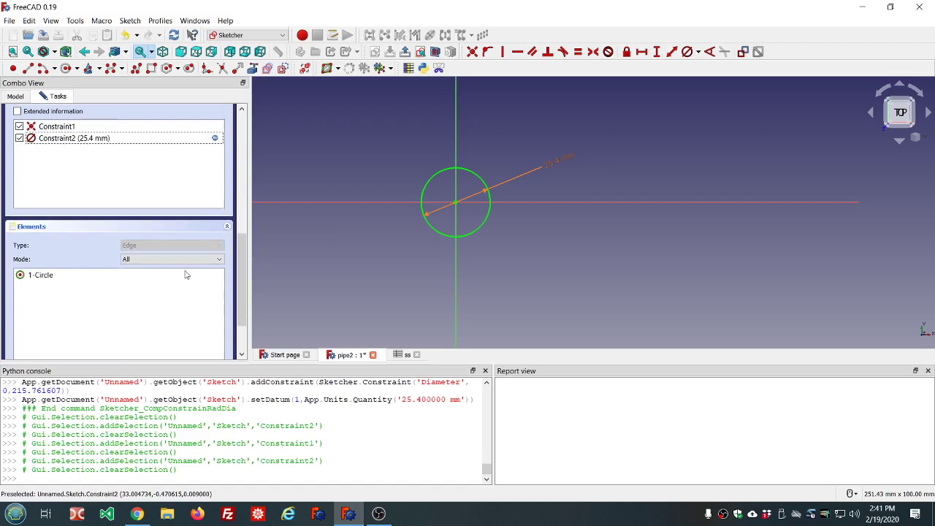
left_click(33, 248)
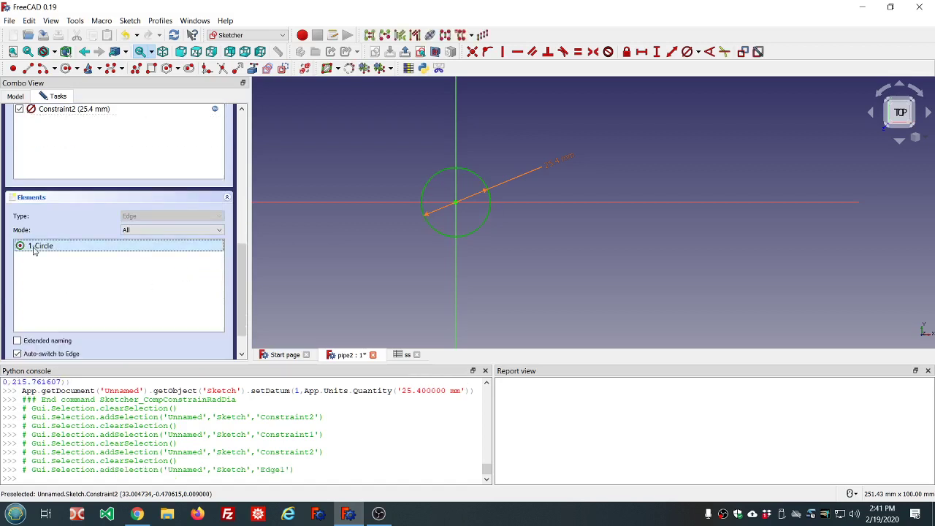
left_click(383, 243)
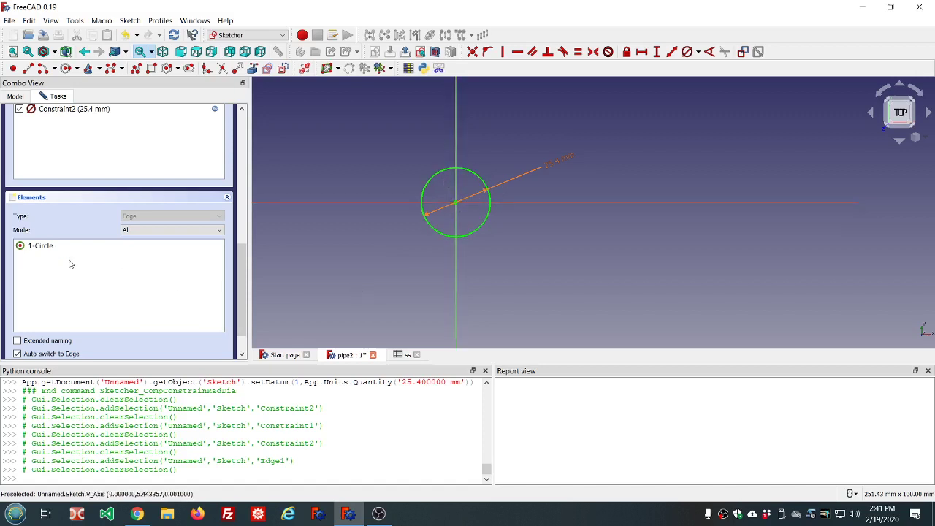
left_click(47, 249)
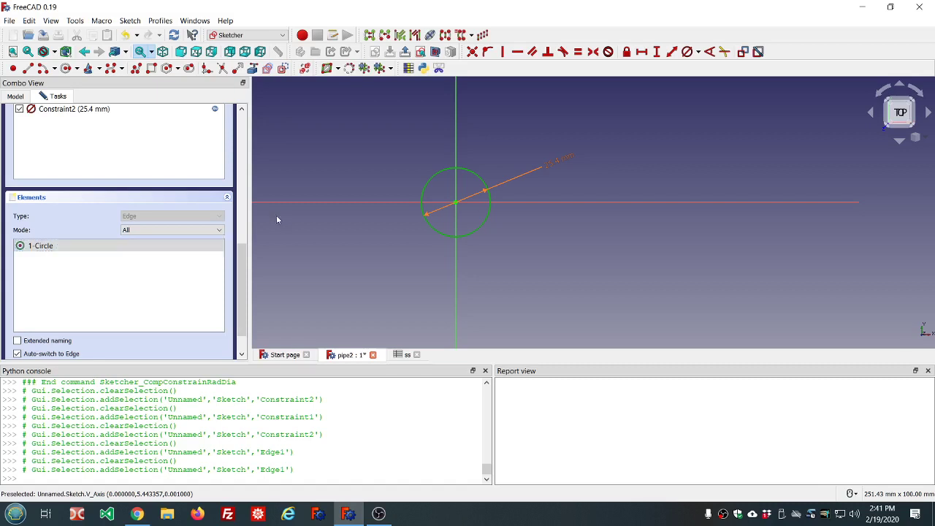
left_click(357, 130)
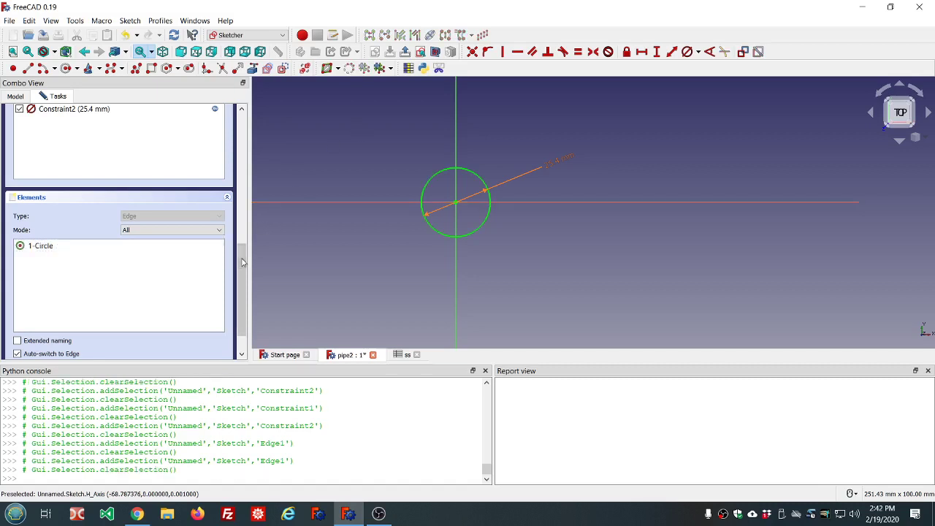
left_click_drag(242, 263, 238, 293)
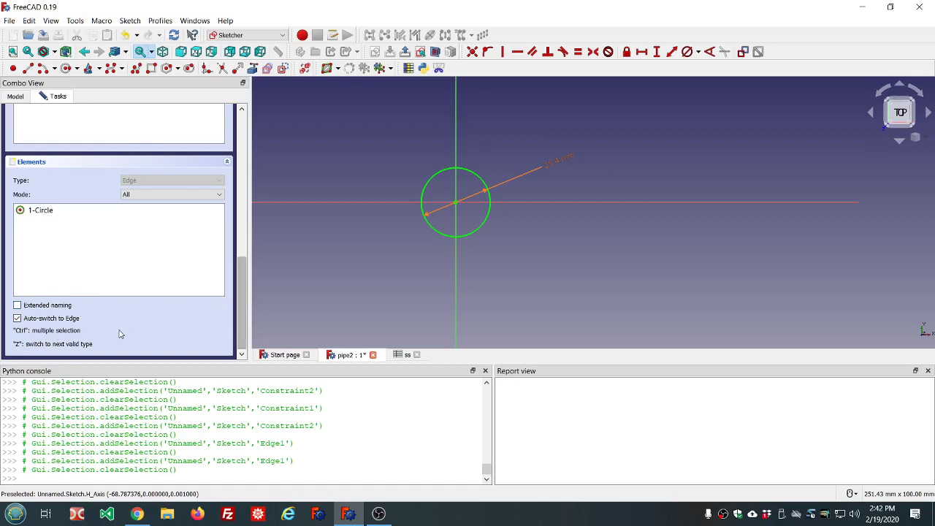
scroll(243, 250, "up", 1)
scroll(243, 226, "up", 4)
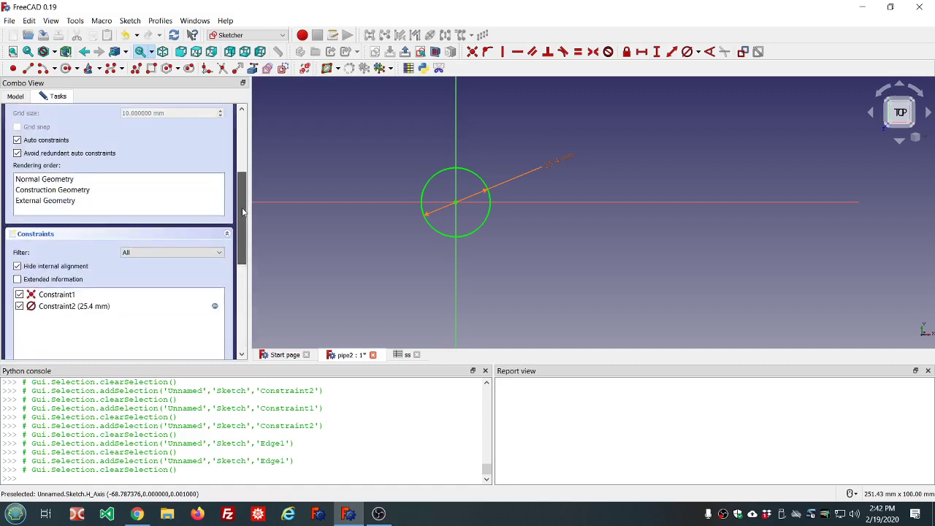
scroll(243, 212, "down", 5)
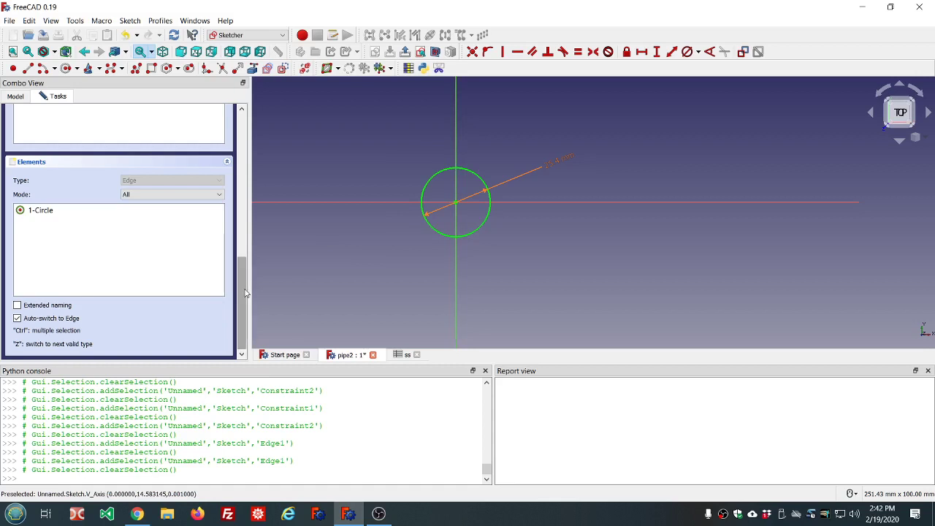
left_click_drag(245, 292, 238, 140)
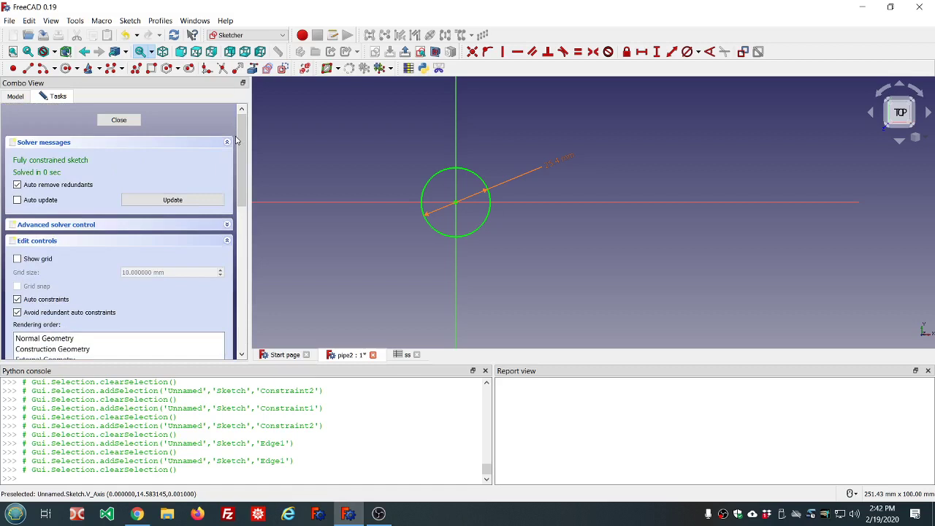
left_click_drag(240, 175, 246, 147)
Draw a second, larger circle about 39 mm in diameter centred on the origin, and move the inner circle's dimension label farther out
left_click(65, 68)
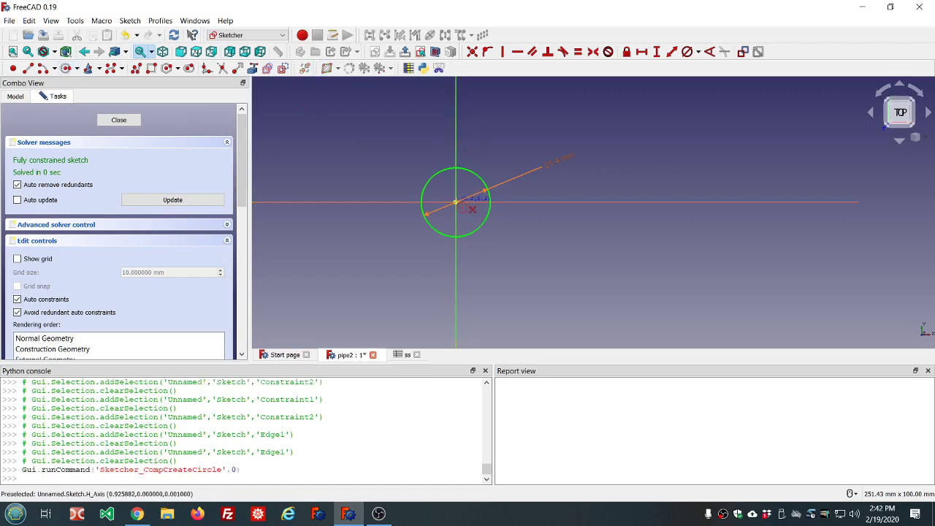
left_click(456, 202)
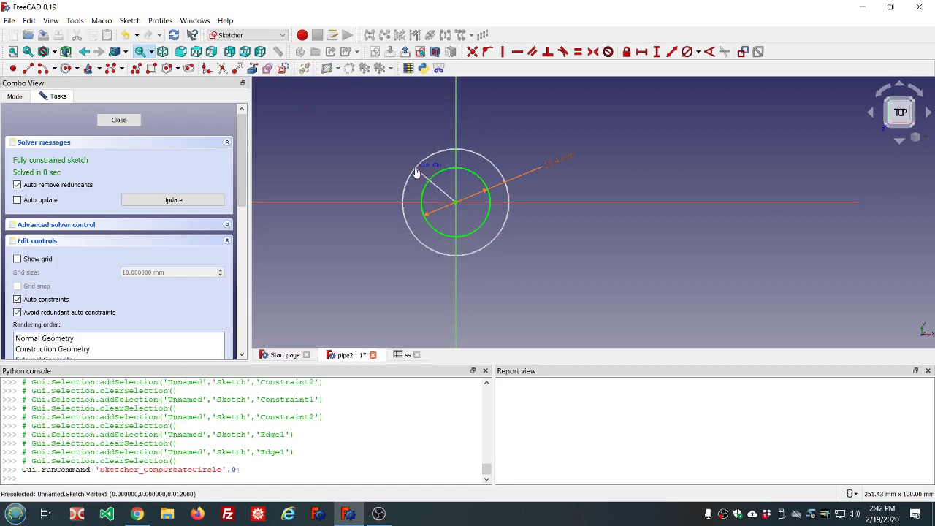
left_click(416, 172)
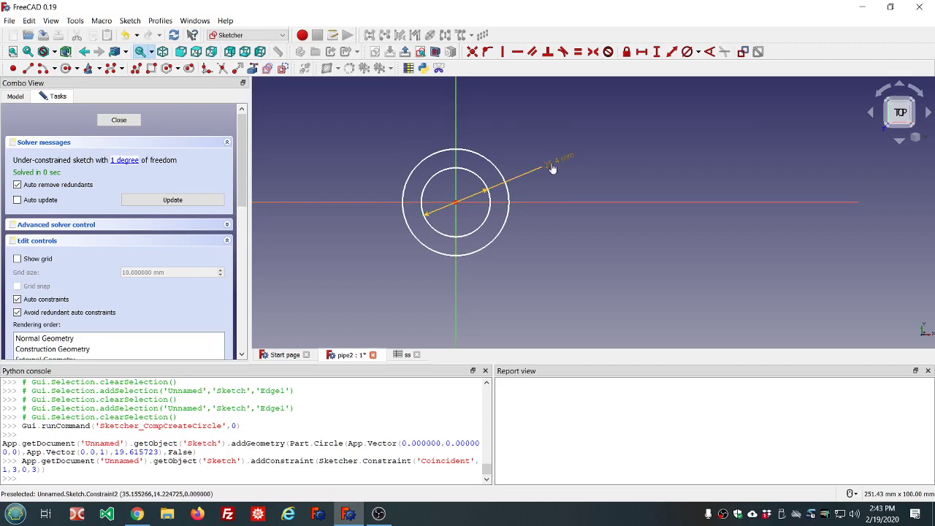
left_click_drag(552, 168, 576, 156)
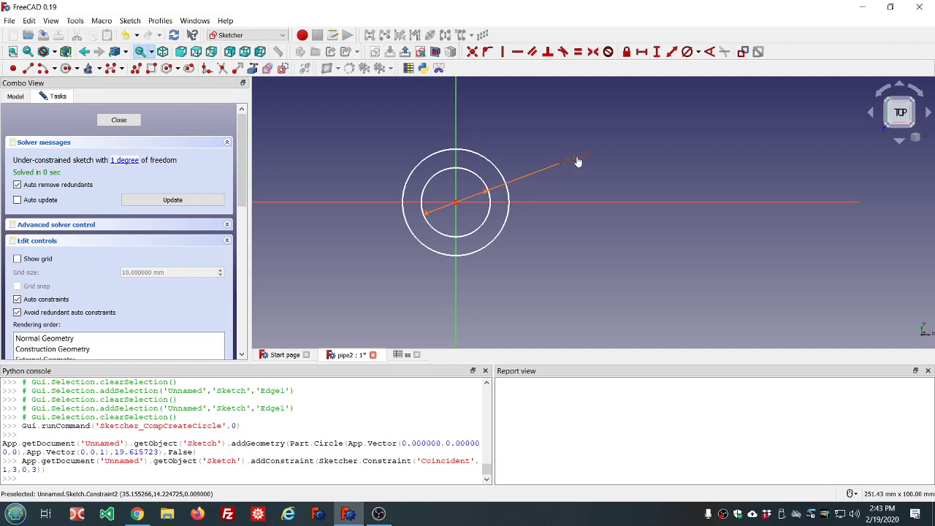
Constrain the outer circle's diameter with the spreadsheet formula <<ss>>.ss_id+<<ss>>.ss_wall, leaving the constraint unnamed
left_click(479, 156)
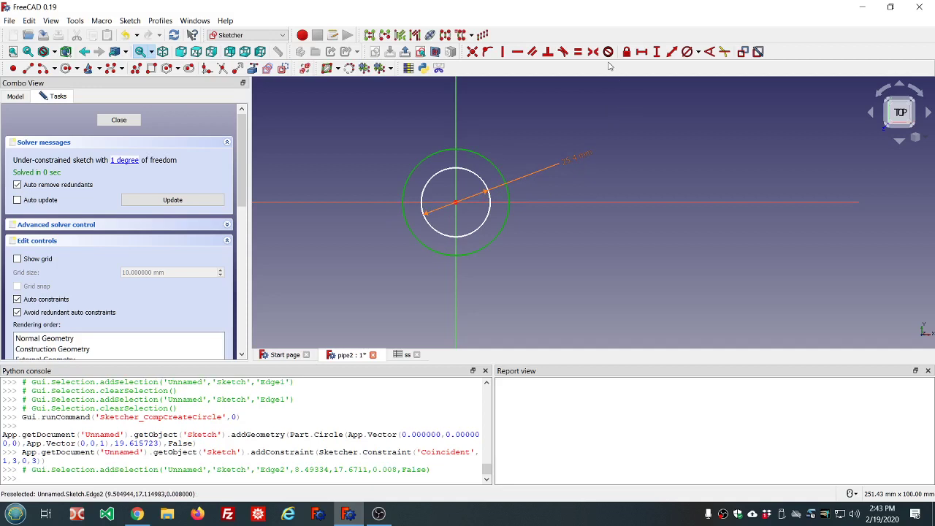
left_click(686, 51)
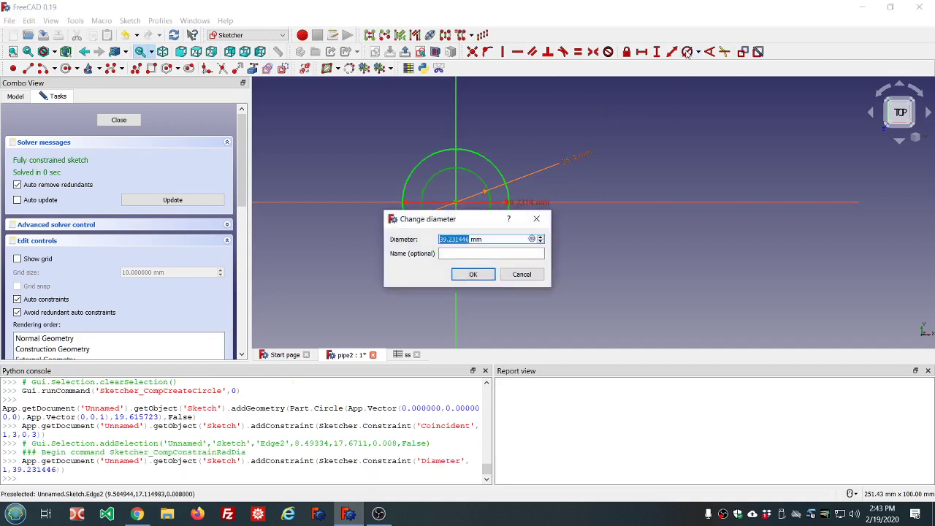
left_click(532, 239)
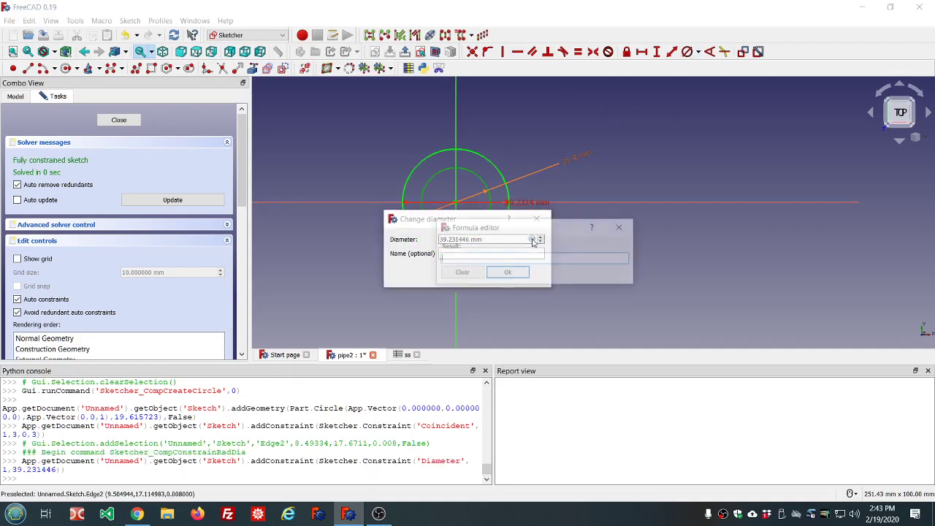
type("ss.ss")
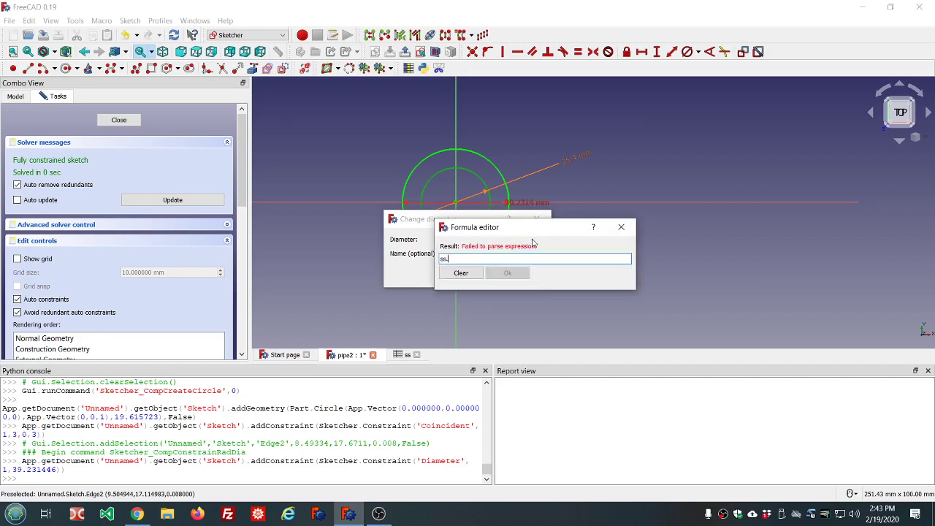
key("Down")
key("Down")
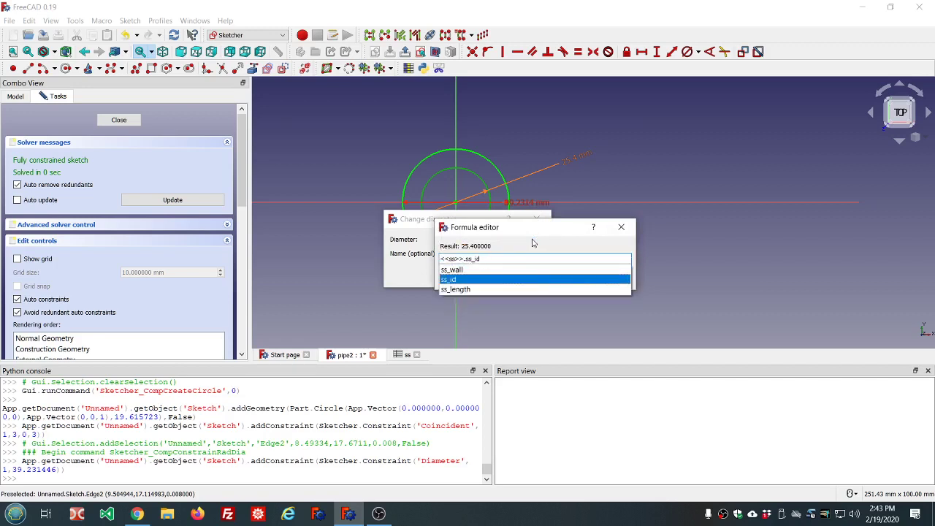
type("+ss.")
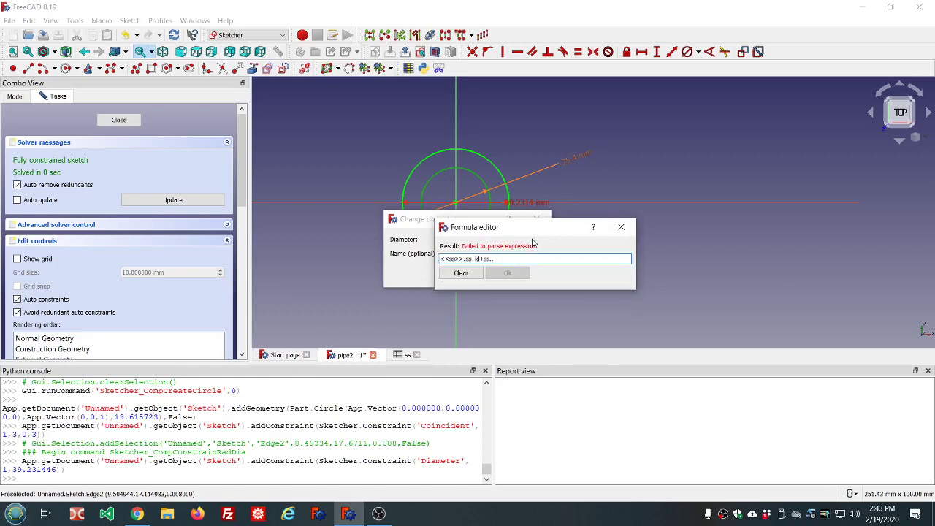
type("ss")
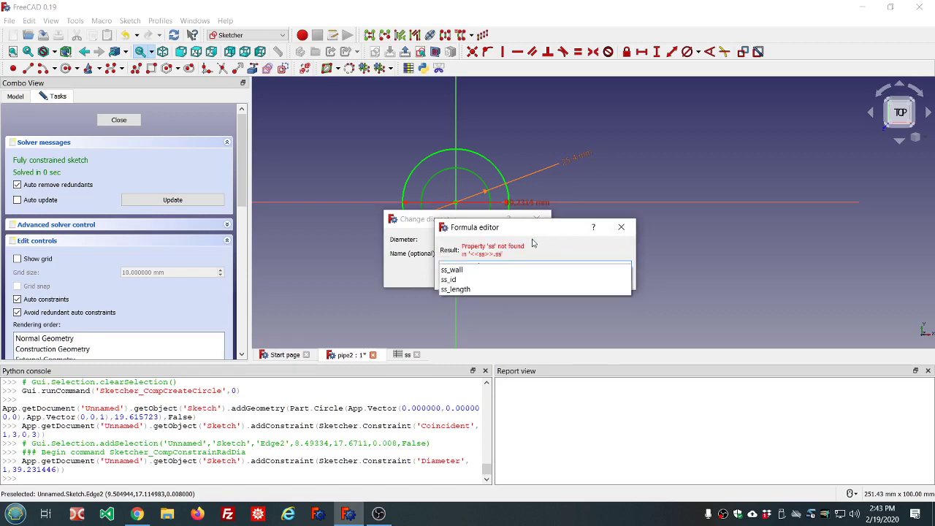
key("Down")
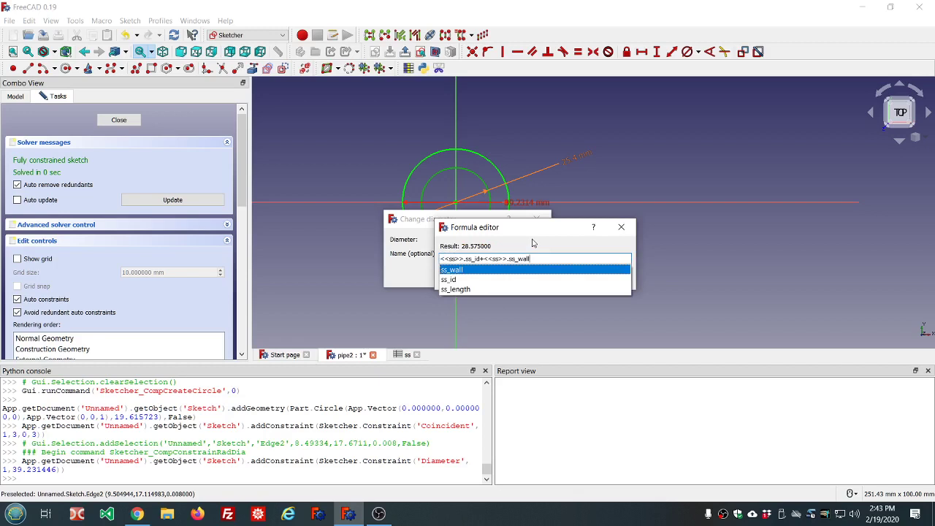
key("Return")
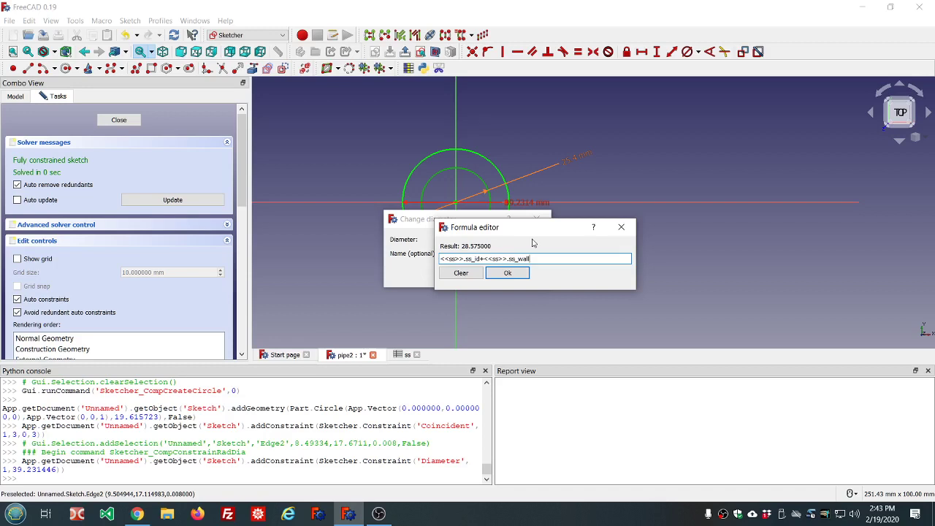
key("Return")
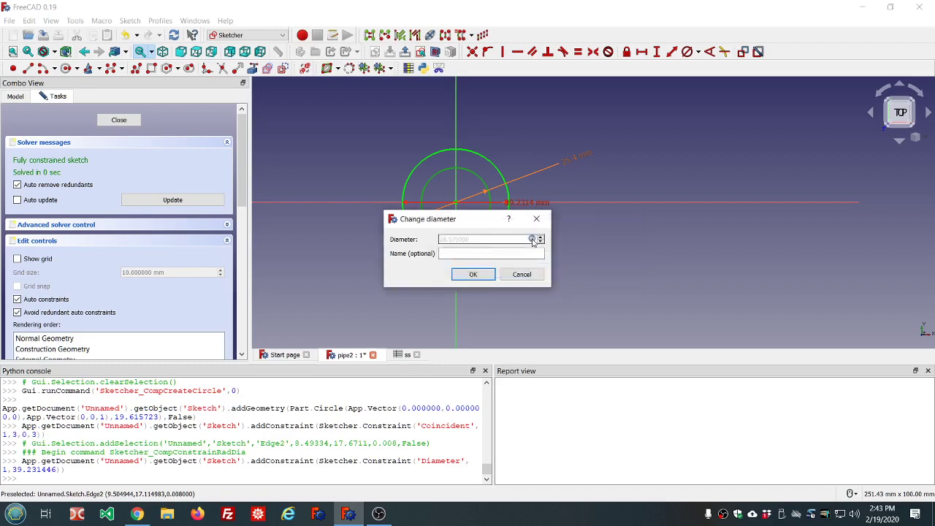
left_click(473, 276)
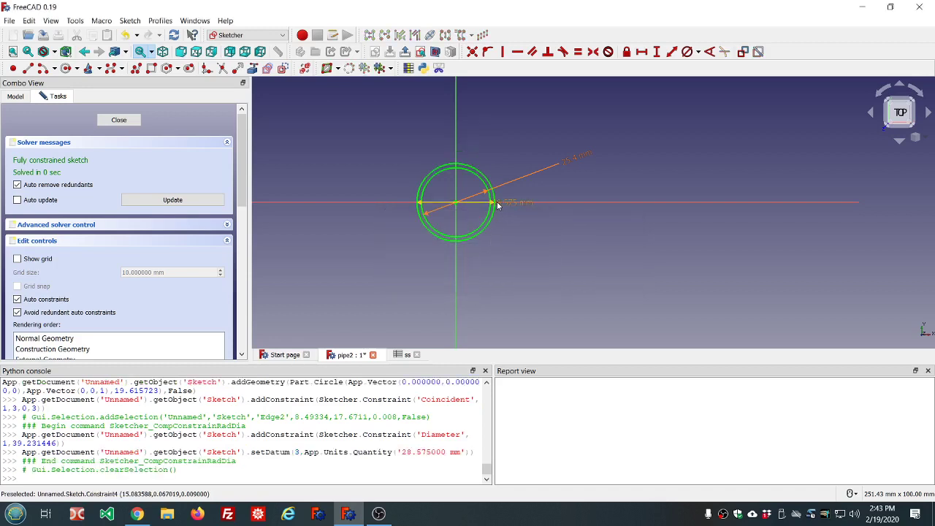
scroll(497, 207, "up", 5)
scroll(497, 207, "down", 2)
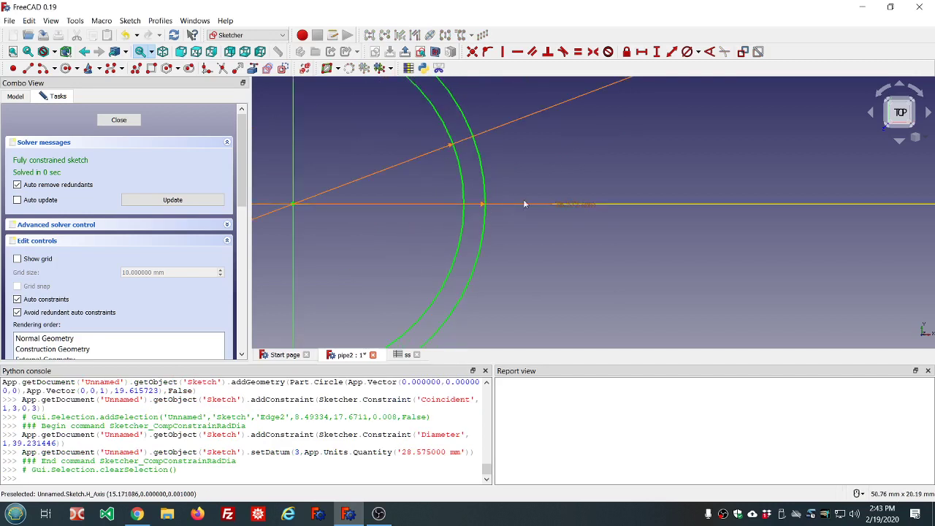
Rearrange the two circles' diameter labels so they sit clear of each other beside the circles, and close the sketch
scroll(544, 184, "down", 3)
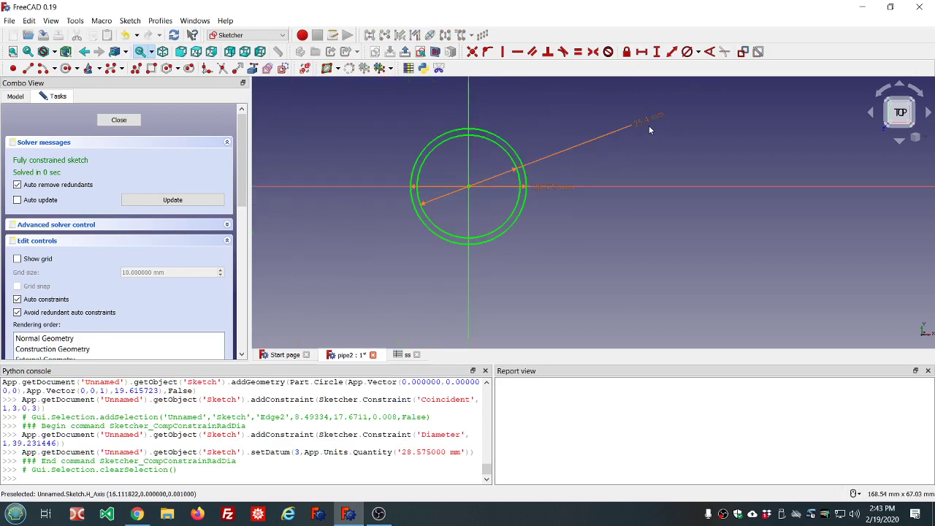
left_click_drag(645, 122, 585, 171)
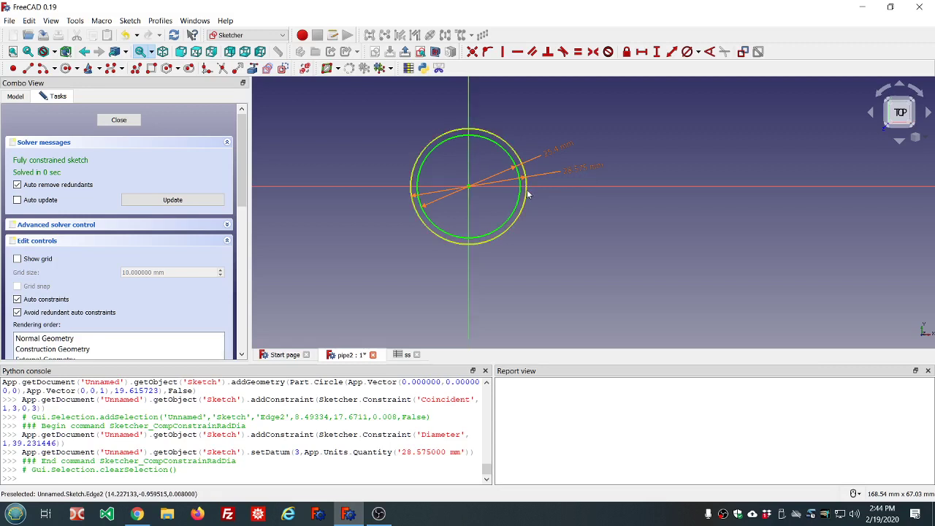
scroll(528, 194, "up", 6)
scroll(528, 193, "down", 2)
scroll(527, 193, "down", 2)
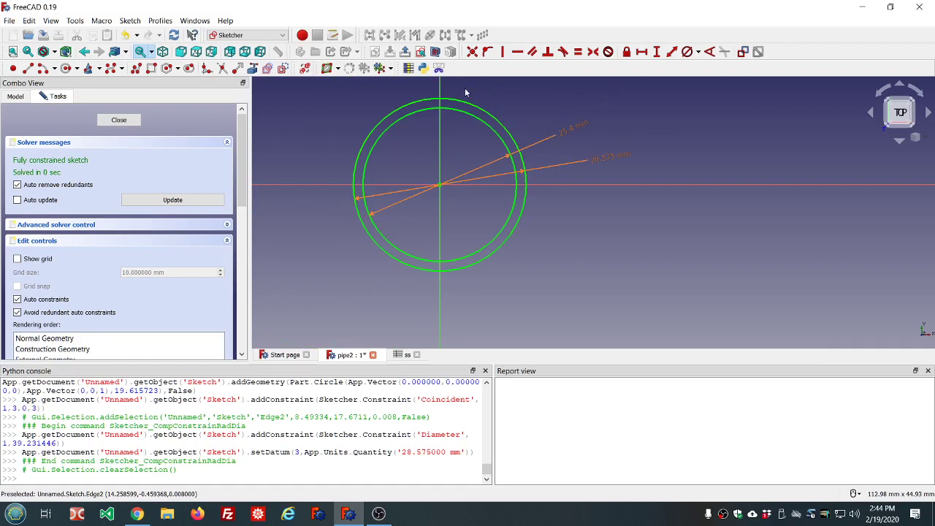
left_click(116, 122)
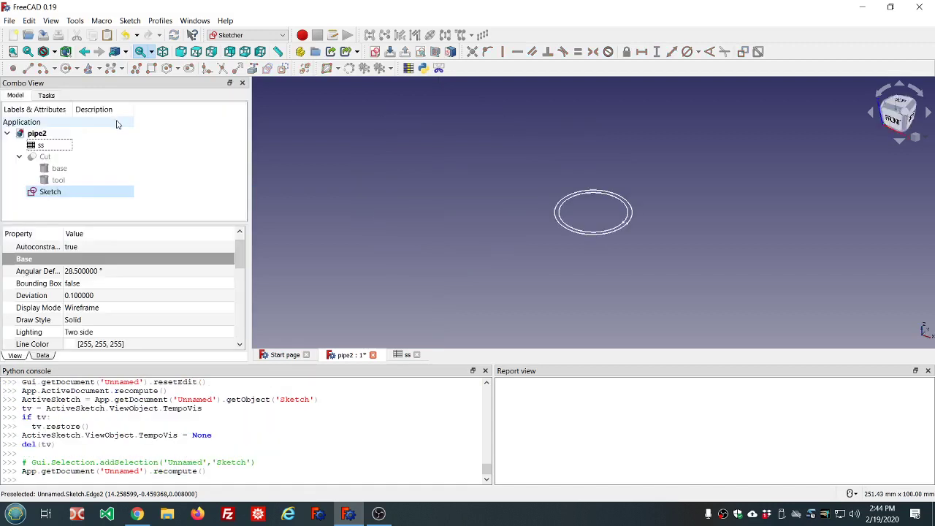
In the Part workbench, measure the linear distance between the two circles' vertices and check it against ss_wall in the ss spreadsheet
scroll(591, 227, "up", 5)
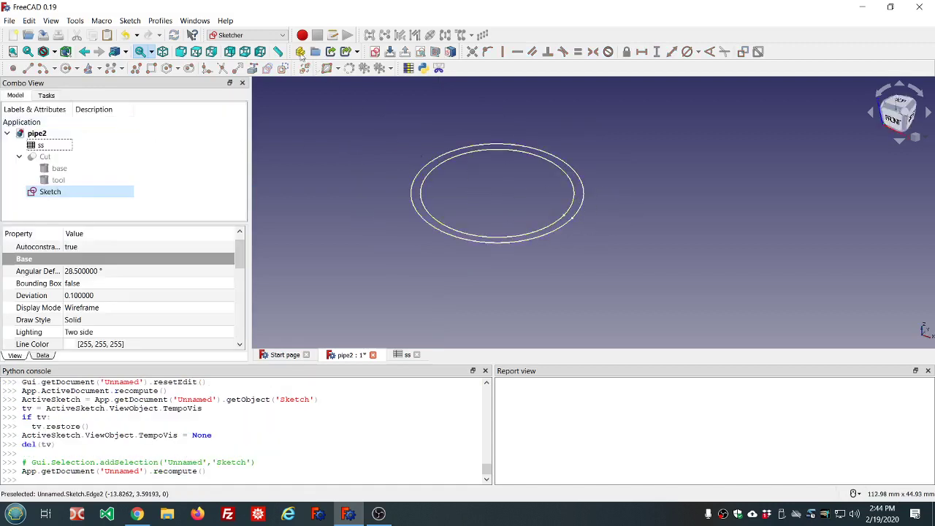
left_click(282, 37)
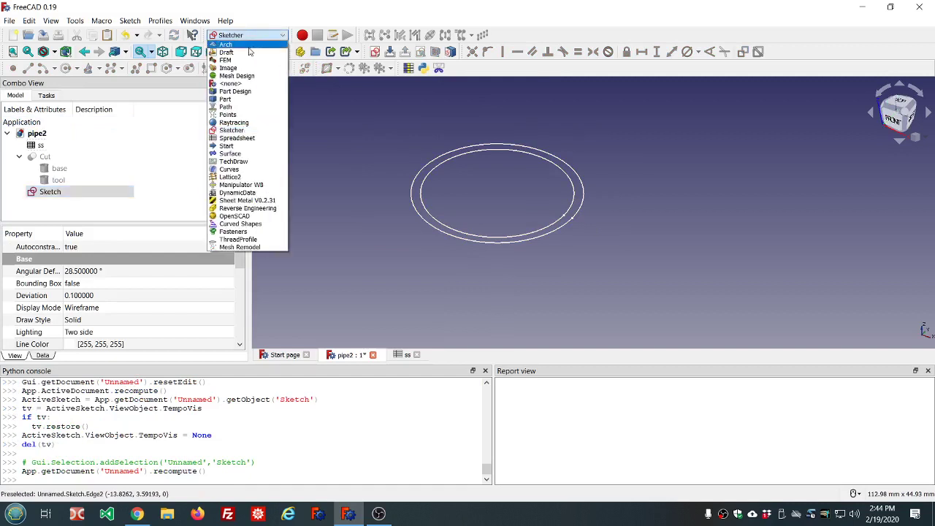
left_click(241, 99)
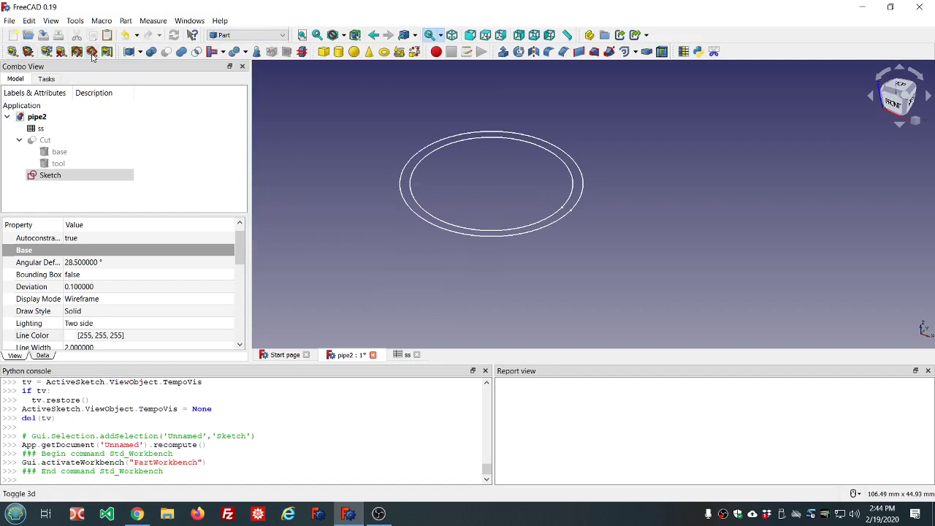
left_click(564, 211)
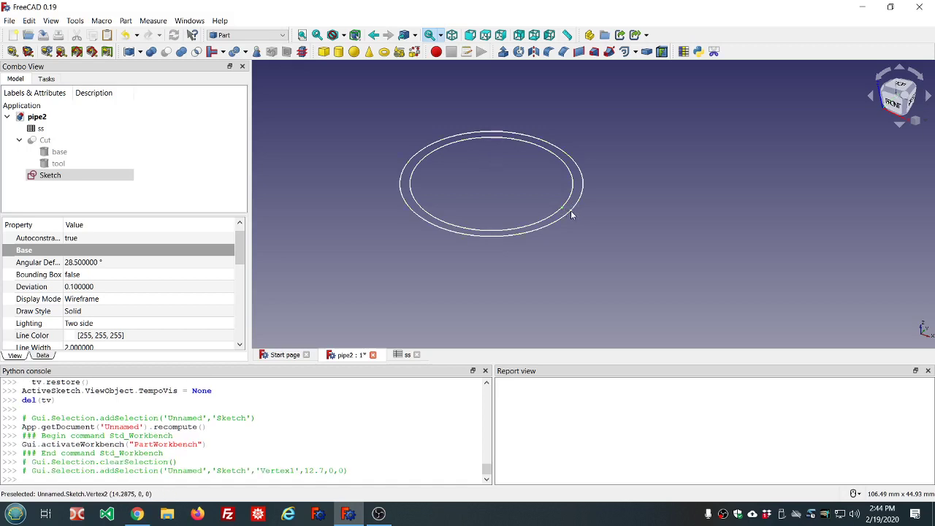
left_click(571, 210, "ctrl")
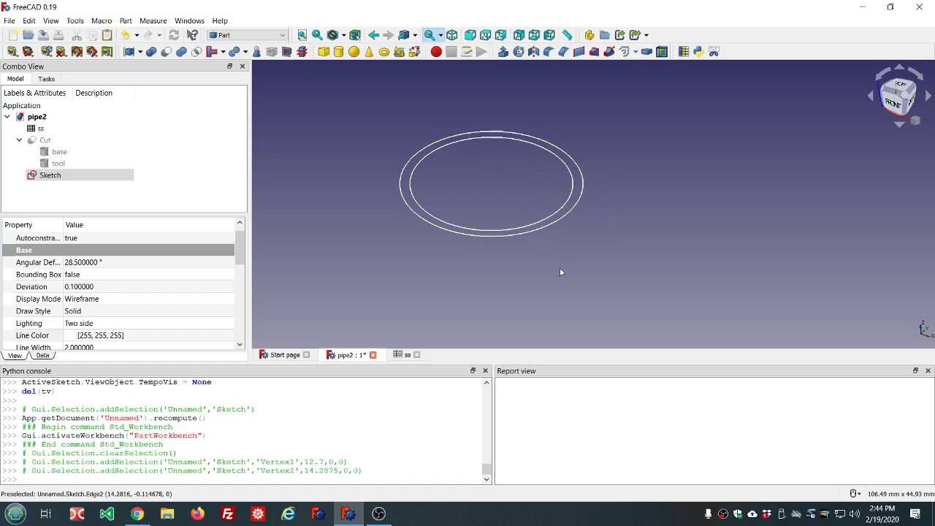
left_click(12, 54)
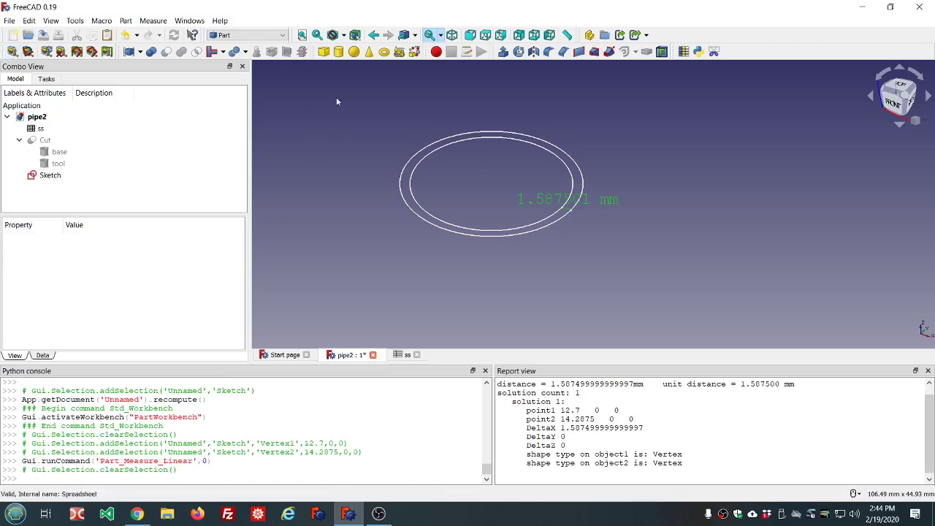
scroll(553, 207, "up", 2)
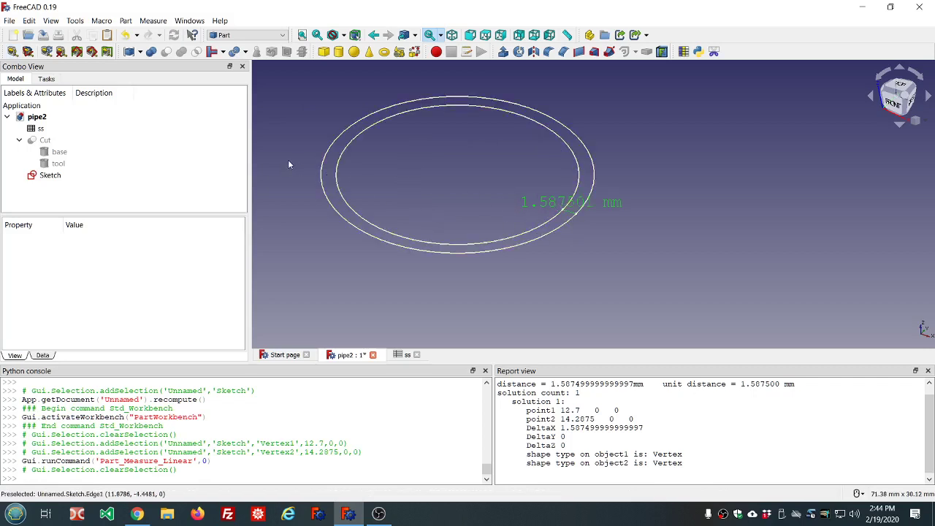
double_click(51, 130)
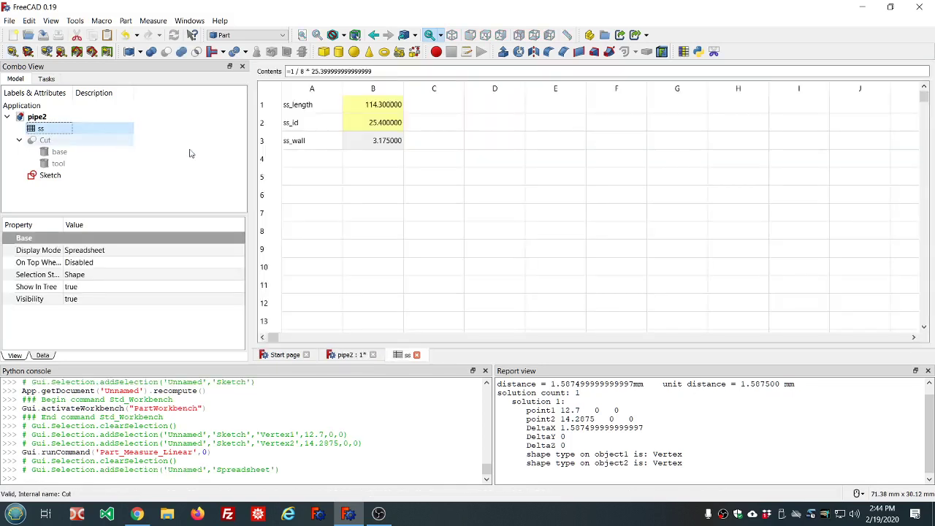
left_click(384, 145)
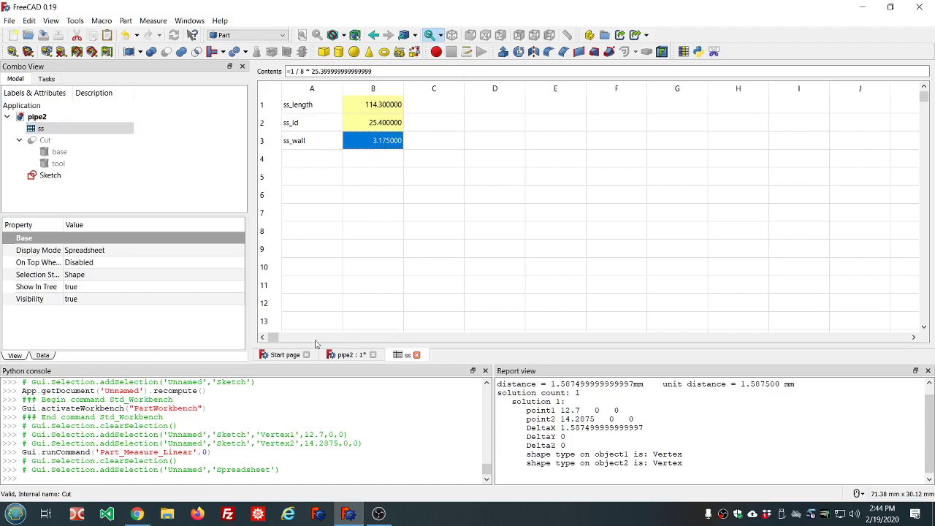
Reopen the sketch, change the outer circle's diameter formula to <<ss>>.ss_id + <<ss>>.ss_wall * 2, and close the sketch
left_click(46, 178)
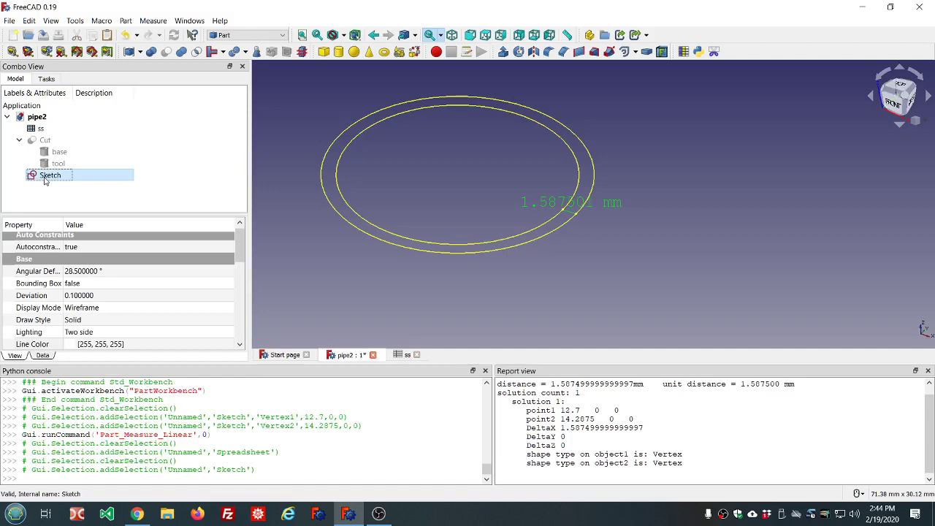
double_click(43, 178)
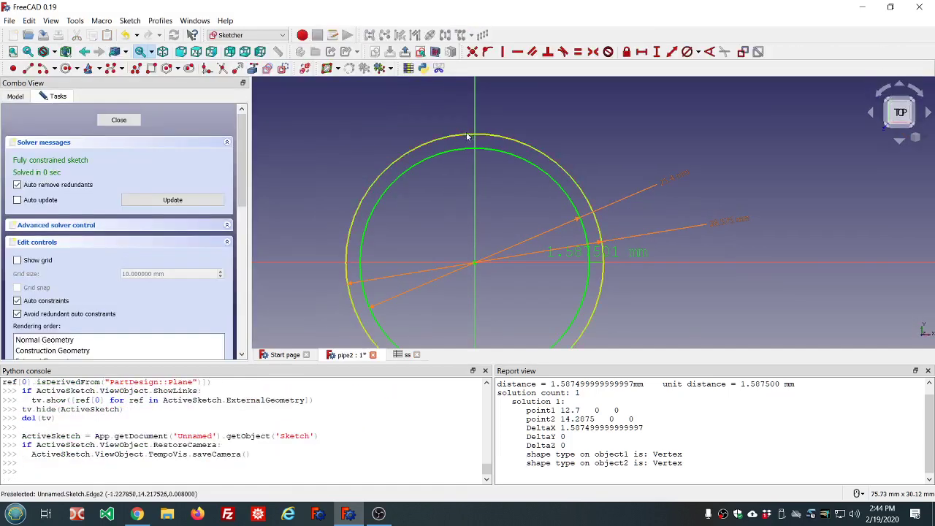
scroll(580, 177, "up", 6)
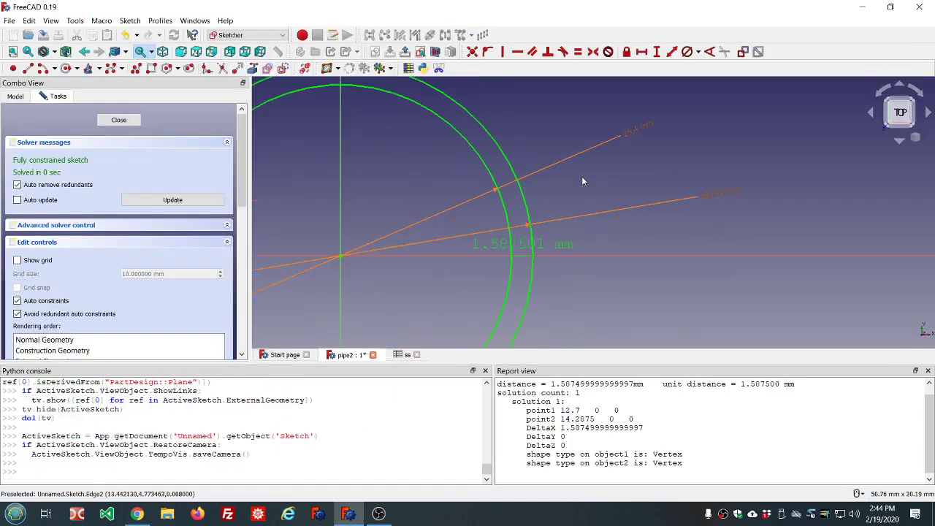
double_click(714, 195)
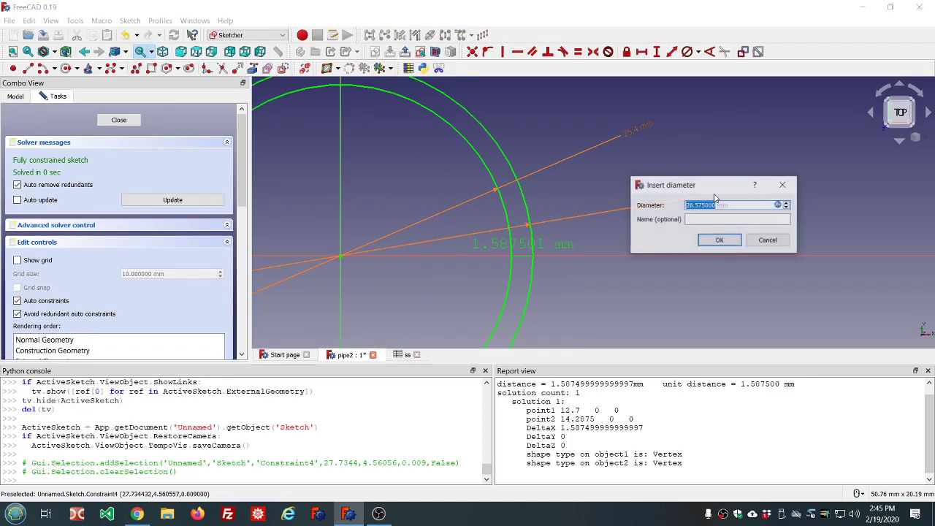
left_click(778, 204)
left_click(789, 225)
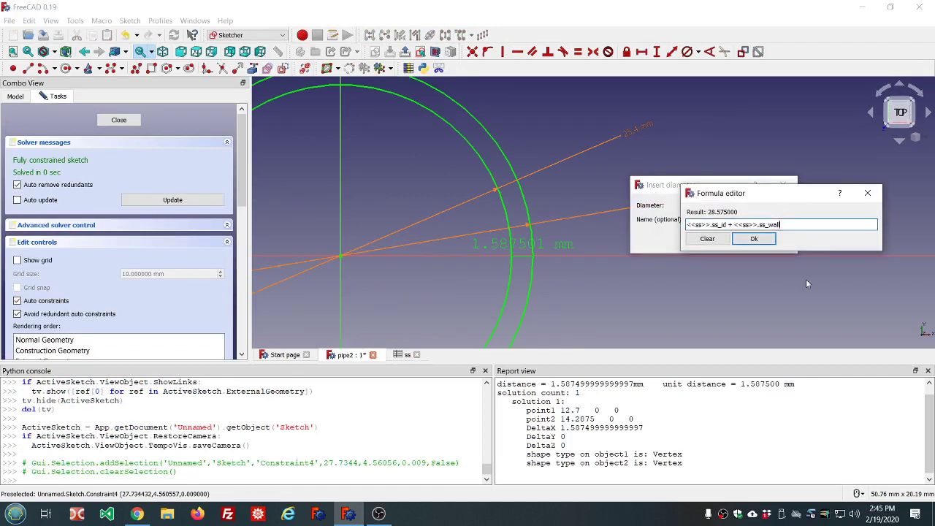
type("* 2")
left_click(753, 242)
left_click(718, 241)
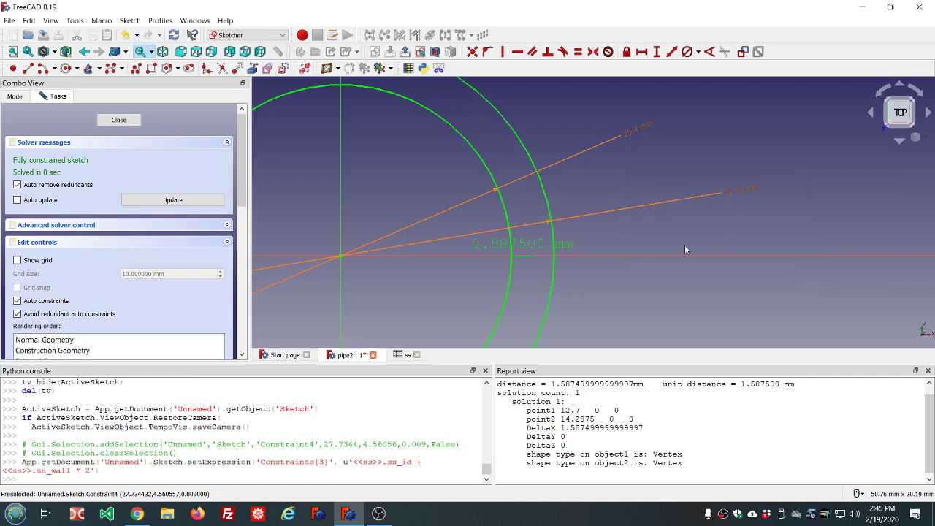
scroll(647, 248, "down", 5)
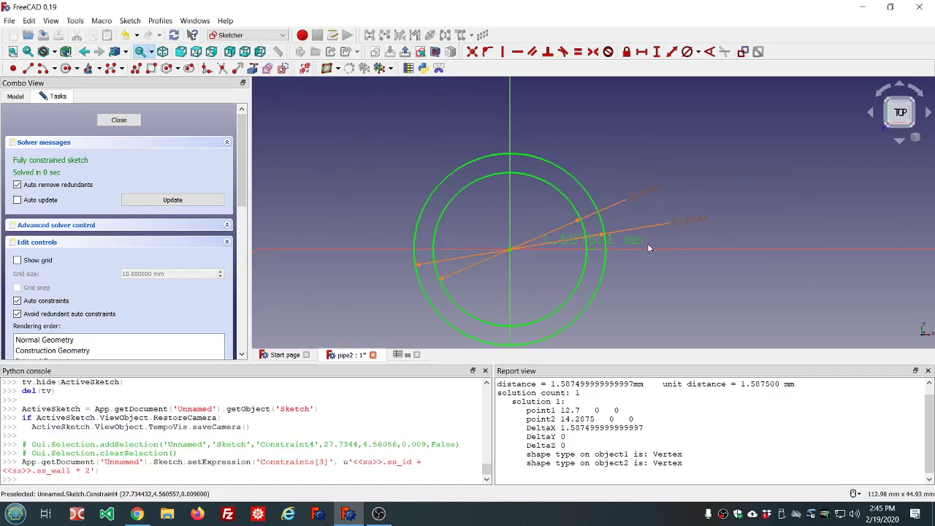
left_click(125, 120)
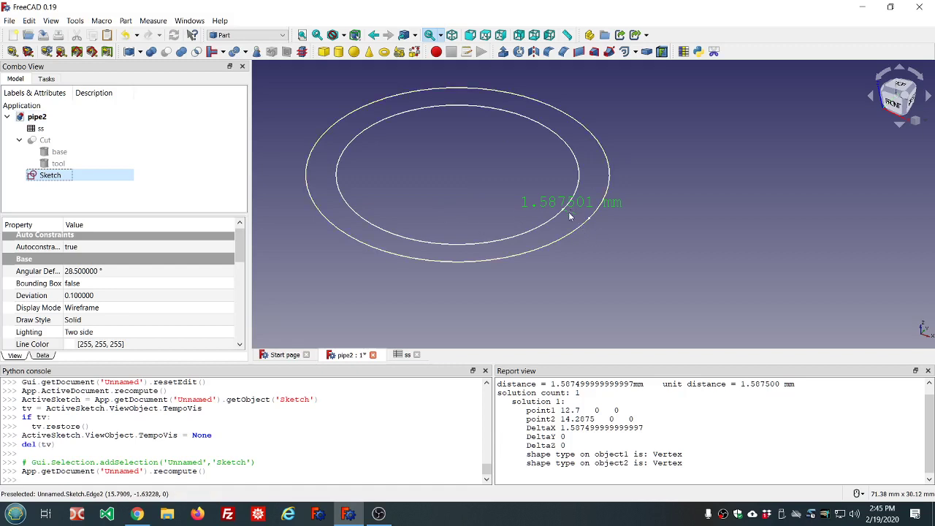
Refresh the distance measurement between the two circles to check the wall thickness, and clear all measurements
scroll(575, 214, "up", 3)
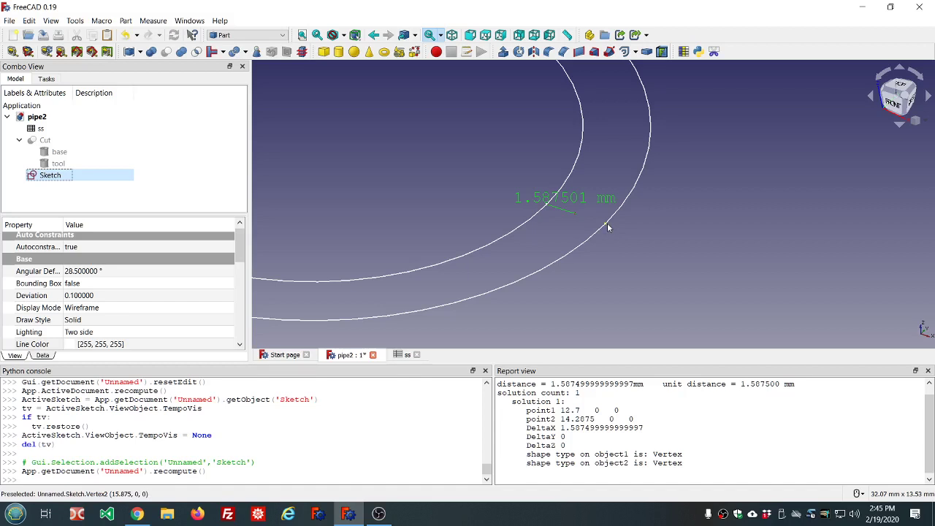
scroll(607, 227, "down", 3)
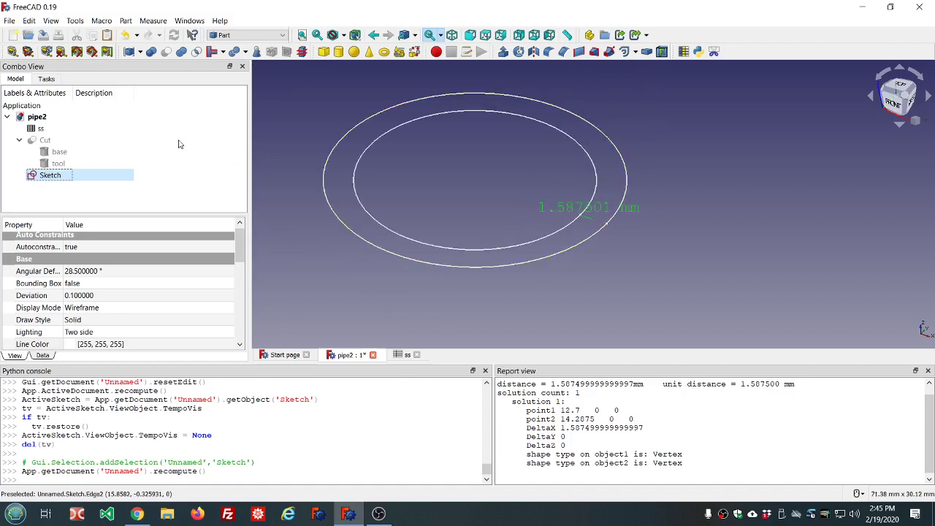
left_click(46, 52)
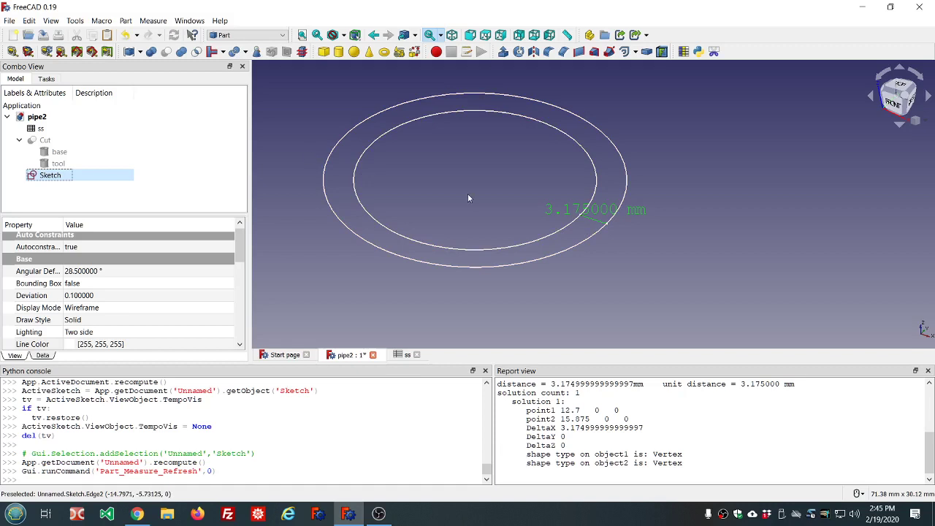
scroll(502, 198, "down", 4)
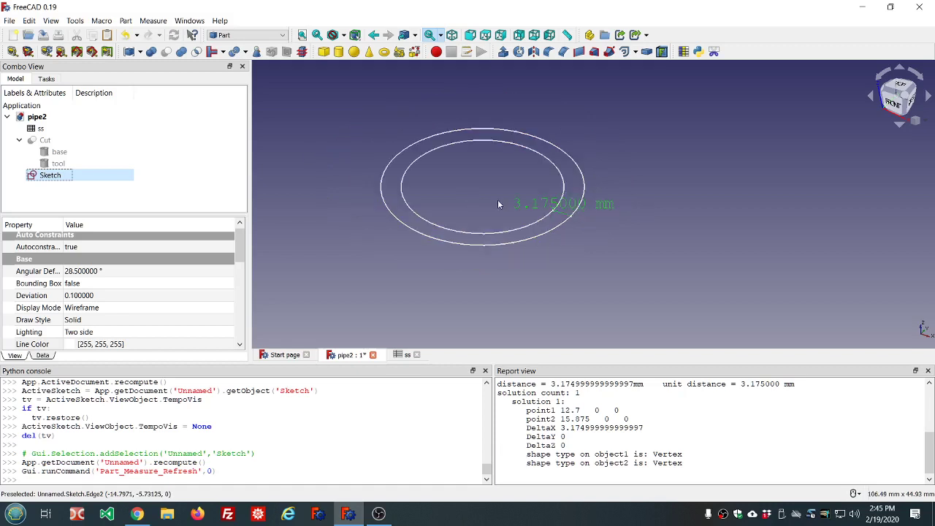
scroll(514, 165, "up", 4)
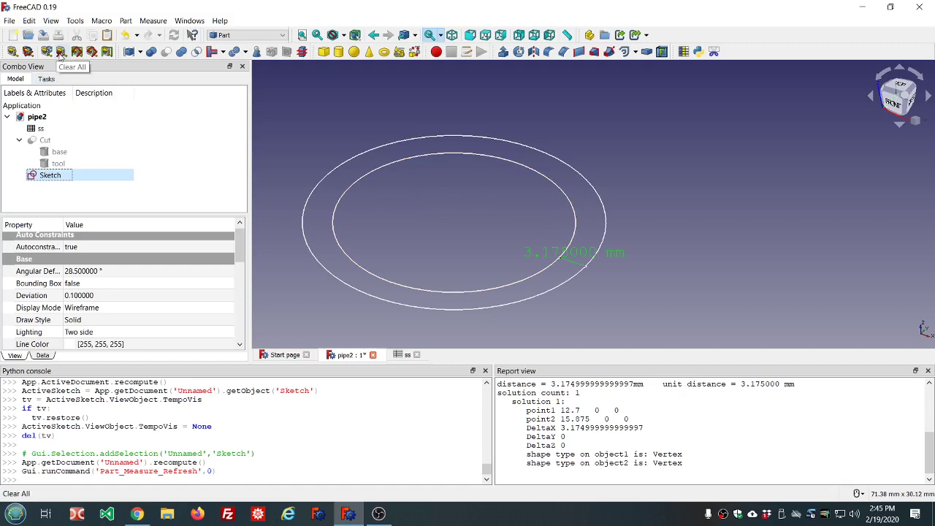
left_click(61, 52)
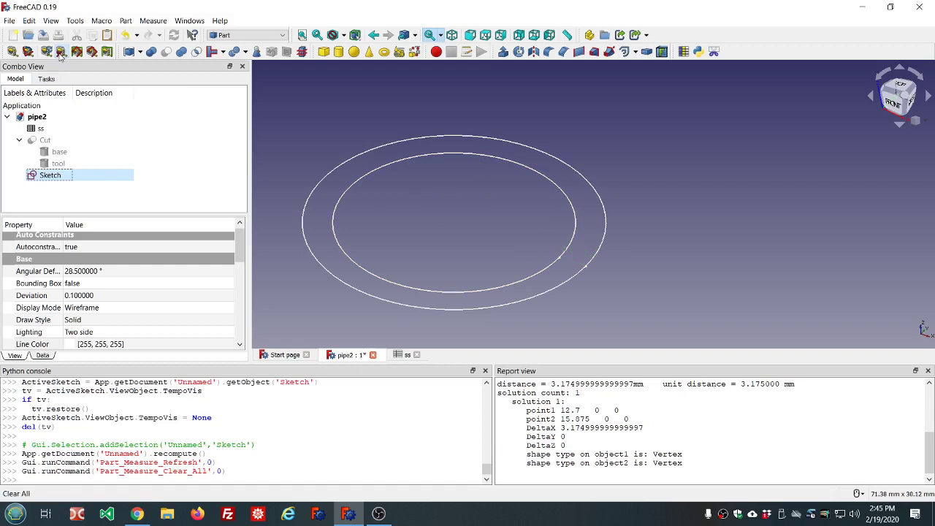
Extrude the two-circle sketch 10 mm along its normal as a solid
scroll(554, 202, "down", 2)
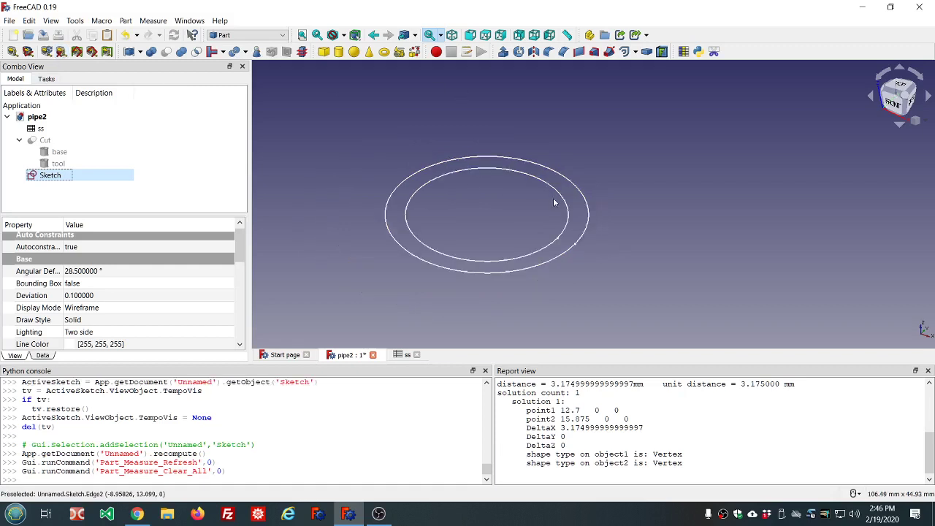
scroll(553, 202, "up", 2)
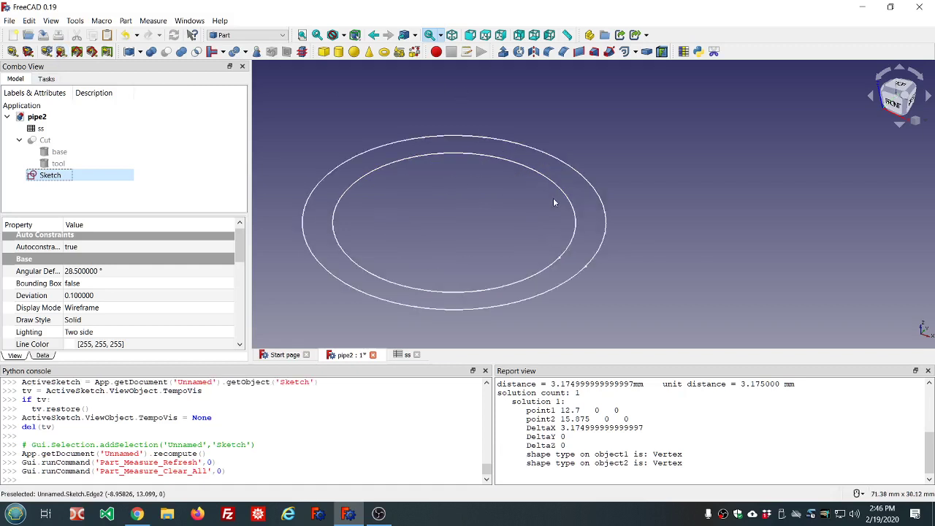
left_click(502, 52)
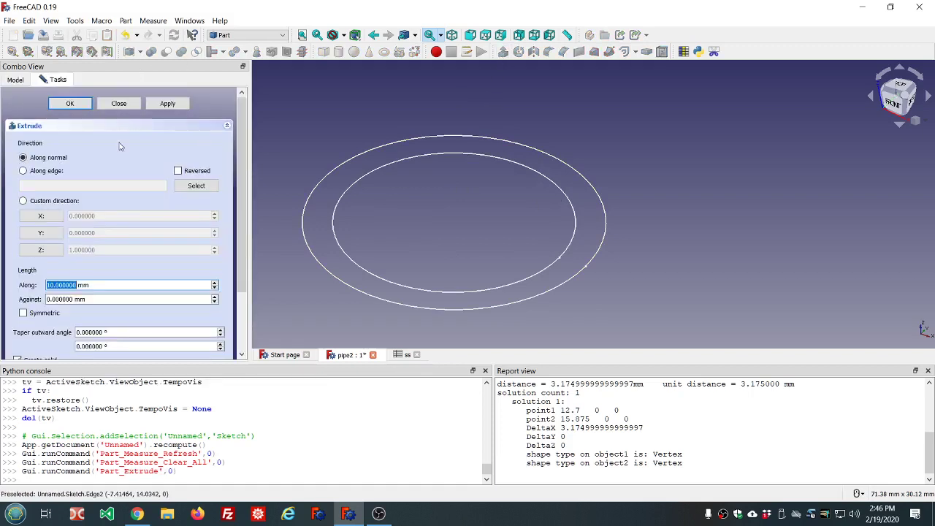
left_click(185, 284)
left_click(70, 103)
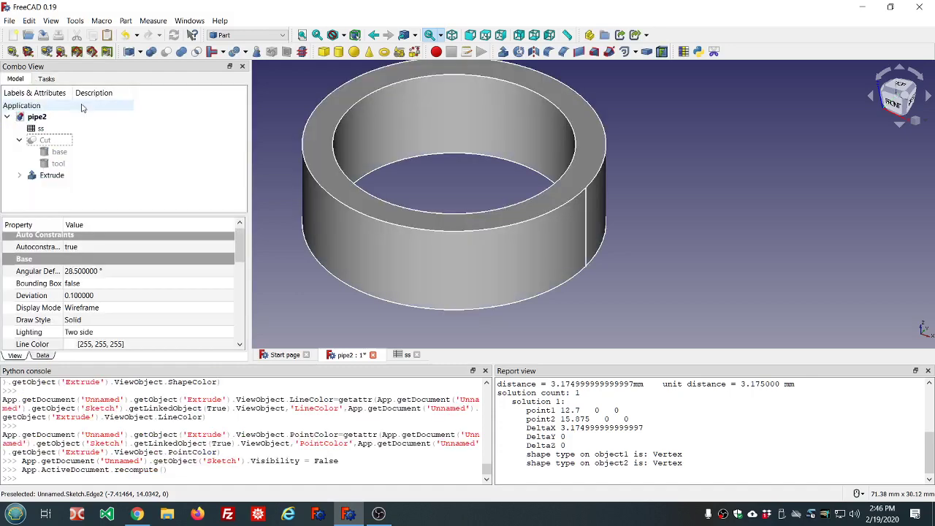
Set the extrusion's forward length to the formula <<ss>>.ss_length and recompute the document
left_click(53, 175)
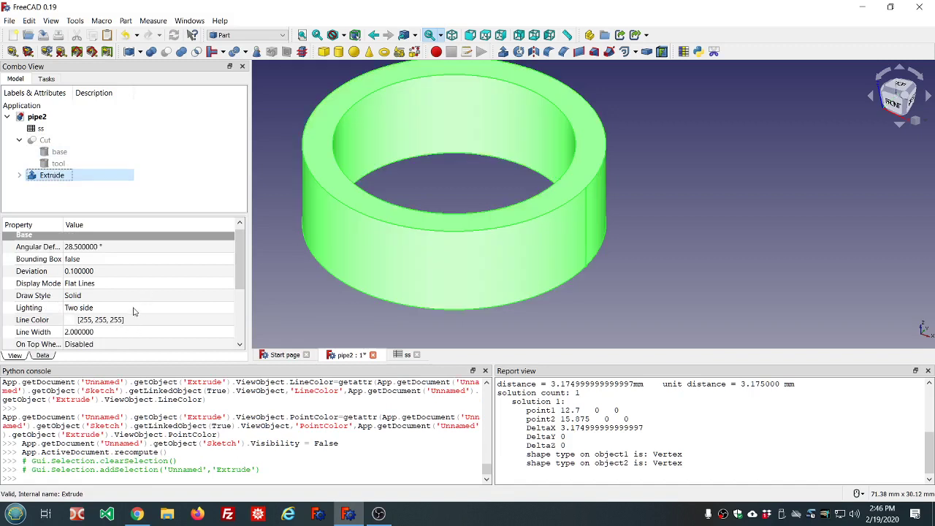
left_click(42, 355)
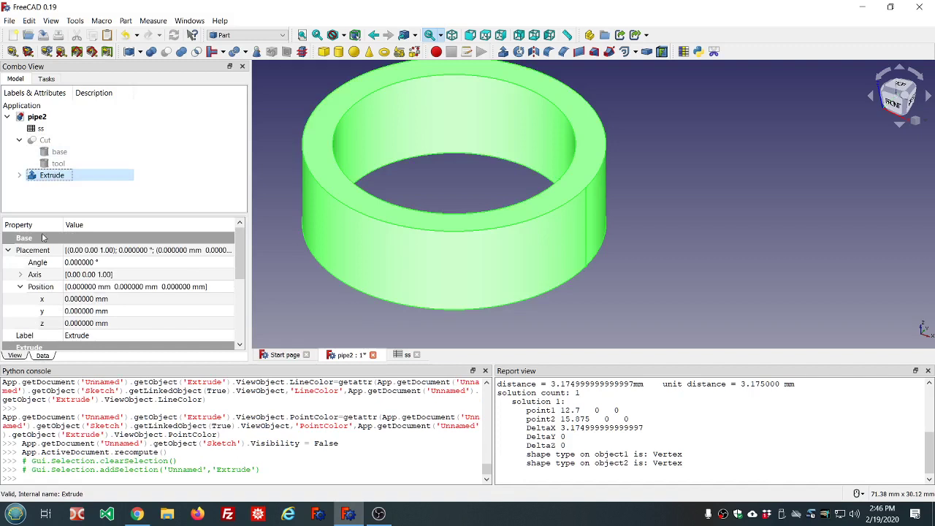
left_click(9, 250)
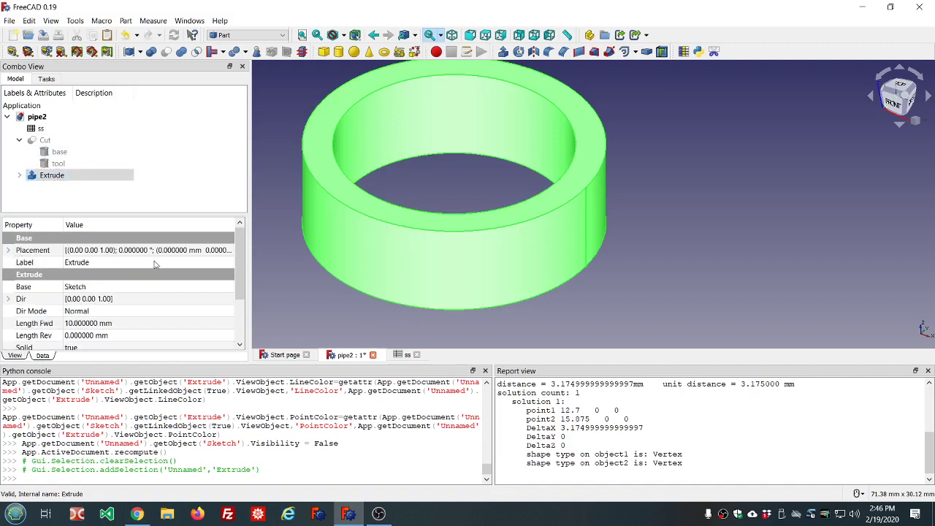
scroll(181, 308, "down", 2)
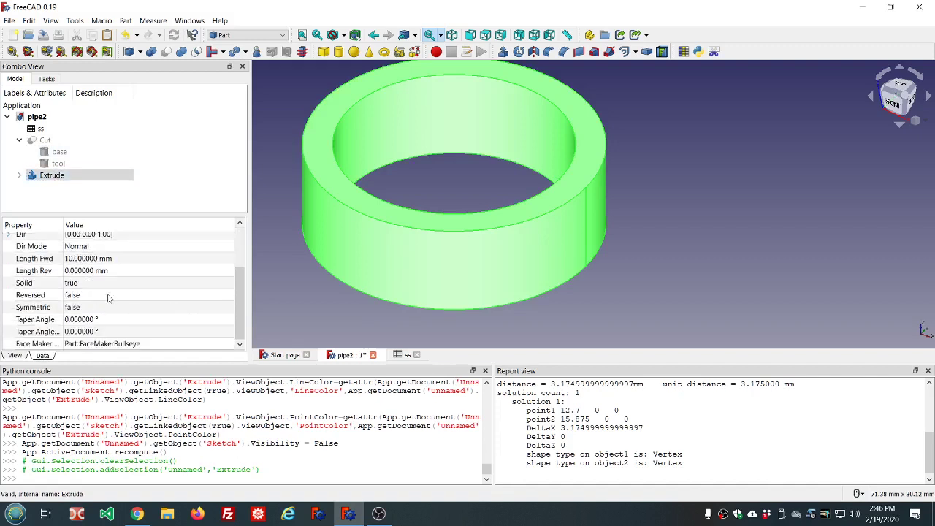
left_click(154, 259)
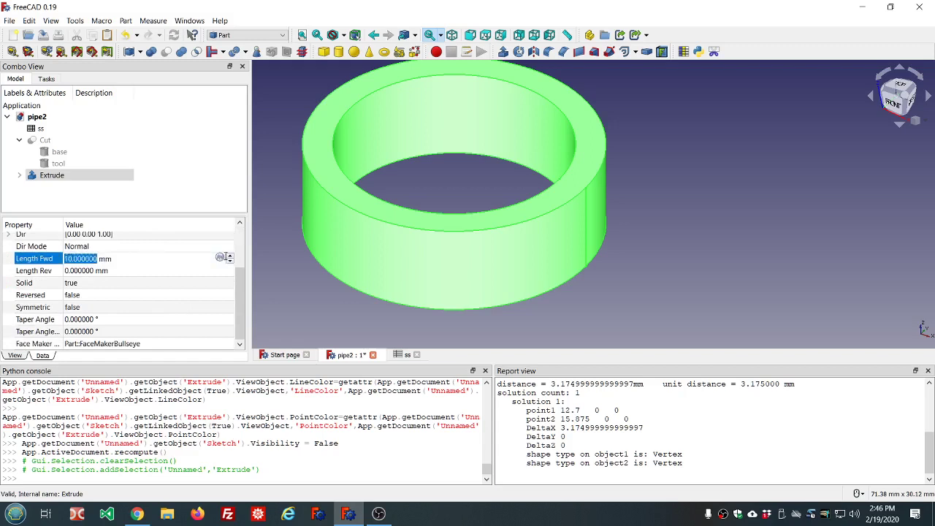
left_click(219, 258)
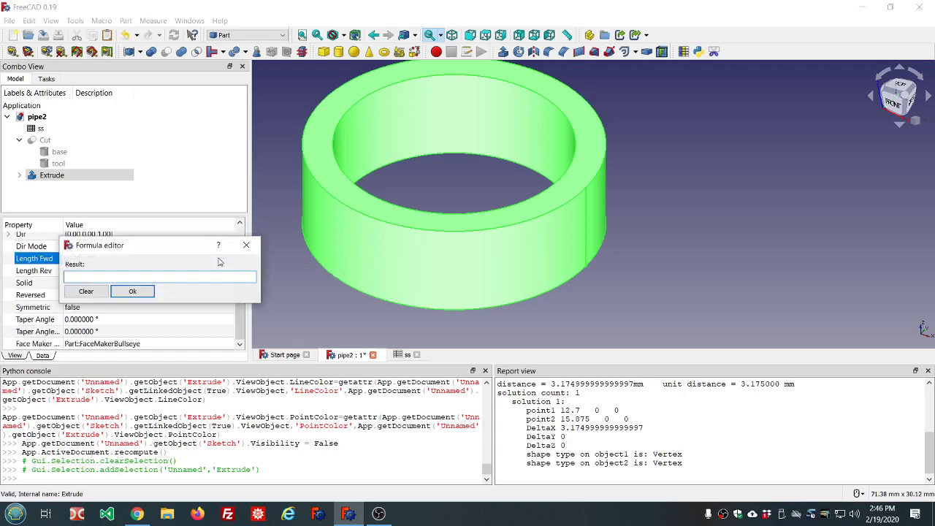
type("ss")
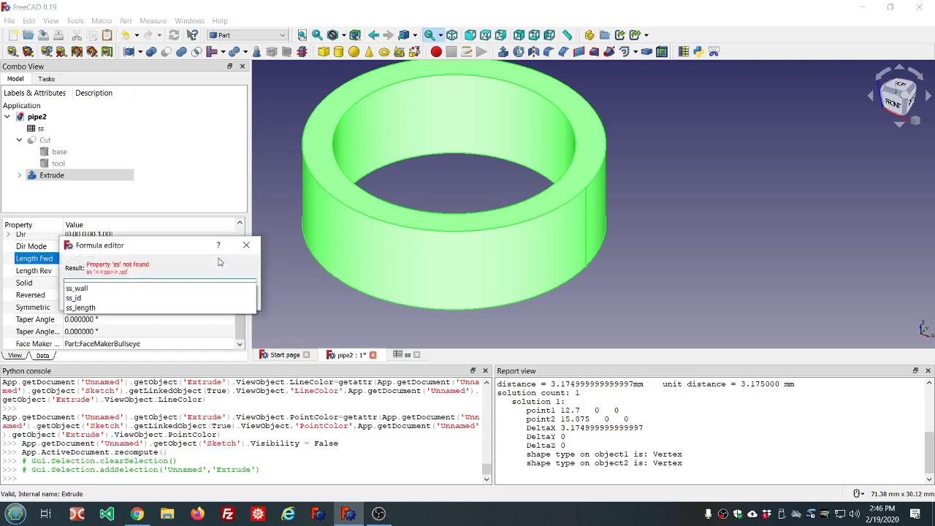
left_click(89, 308)
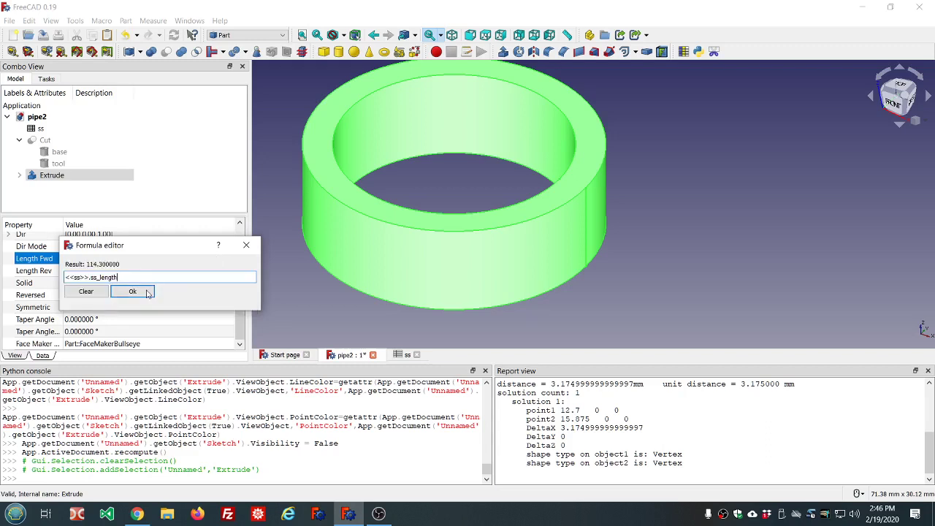
left_click(133, 291)
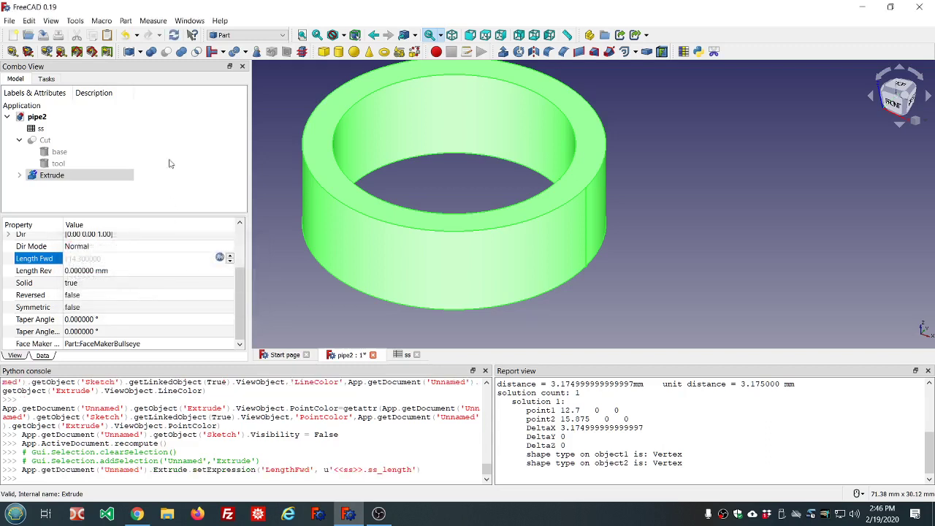
key("ctrl+r")
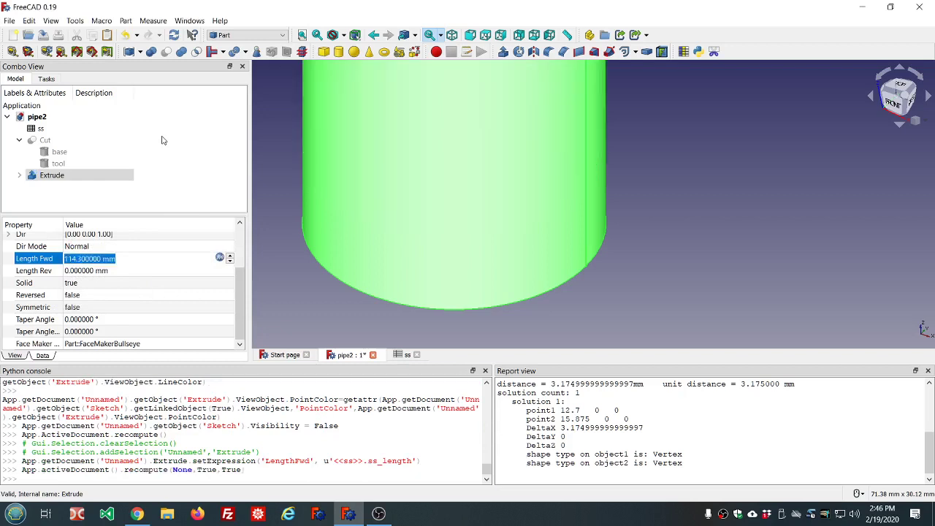
Compare the extruded pipe with the Cut pipe by toggling the Cut's visibility, leaving the Cut hidden
scroll(398, 157, "down", 6)
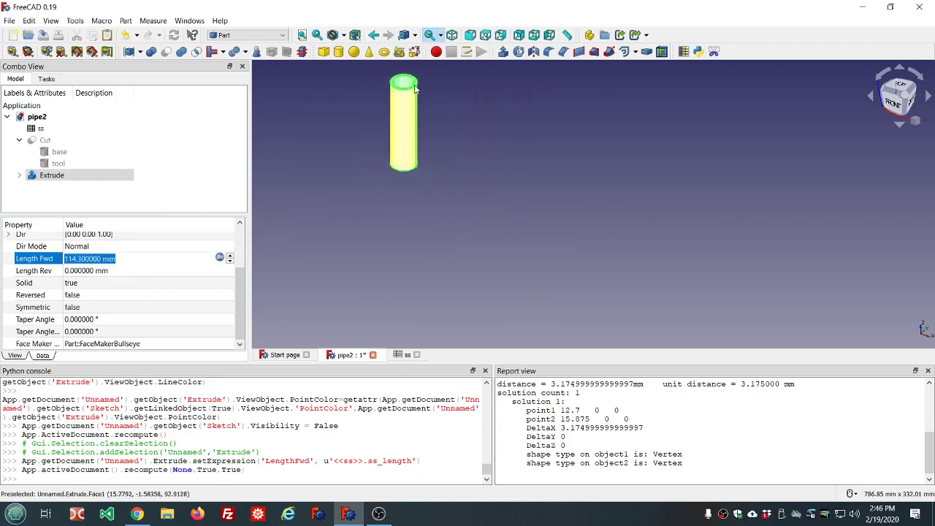
left_click(426, 97)
left_click_drag(431, 79, 428, 119)
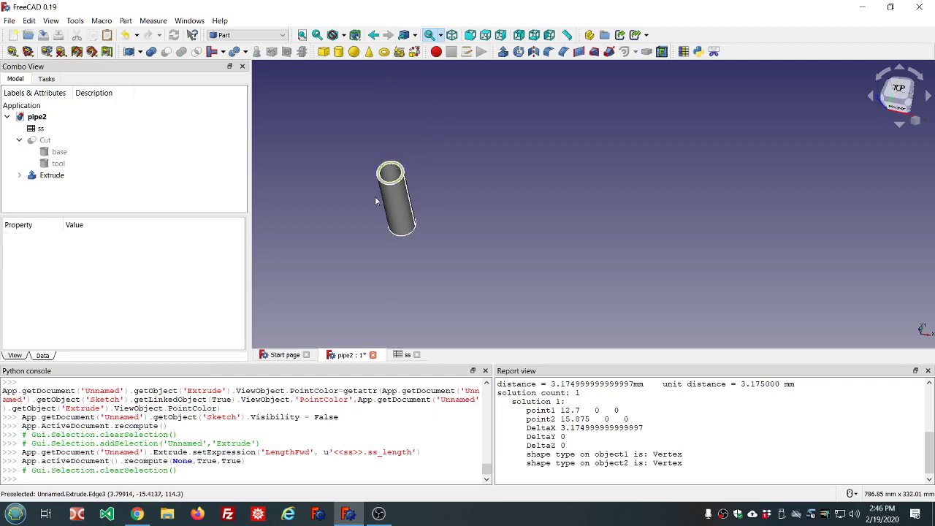
scroll(374, 196, "up", 3)
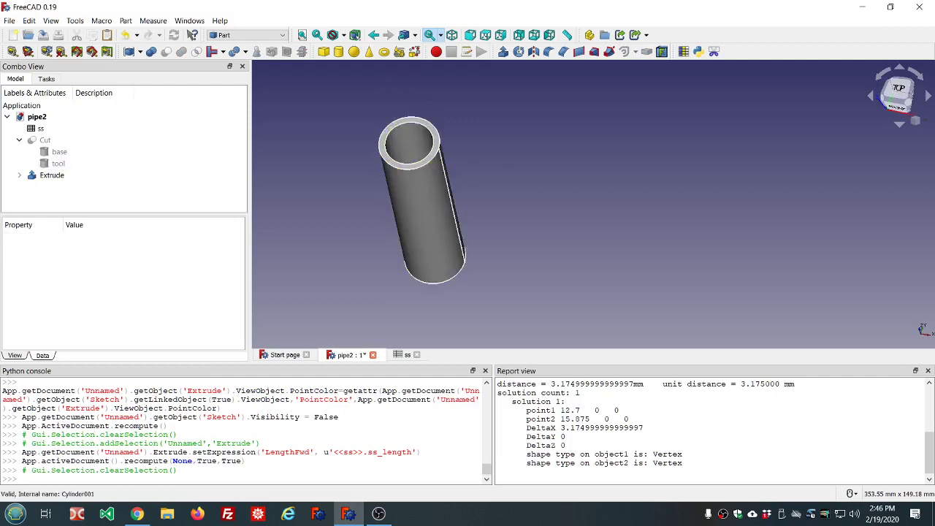
left_click(46, 141)
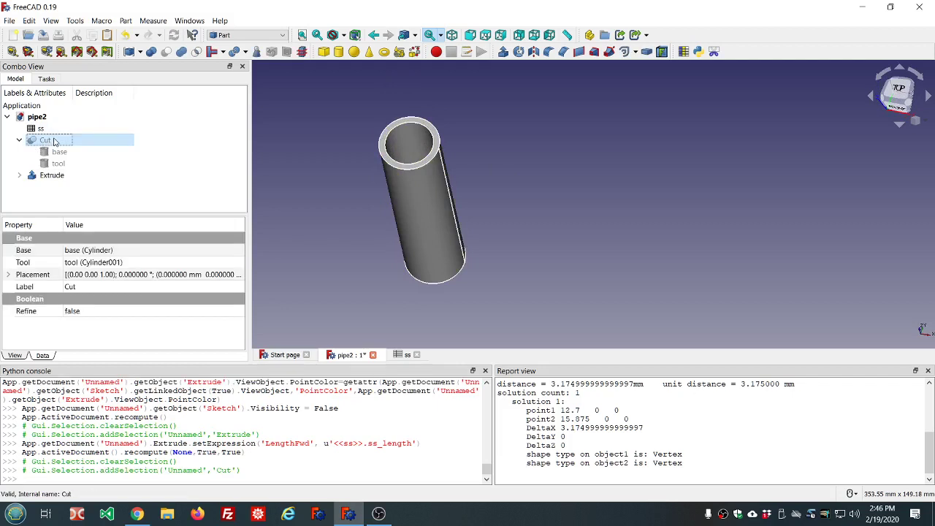
key("space")
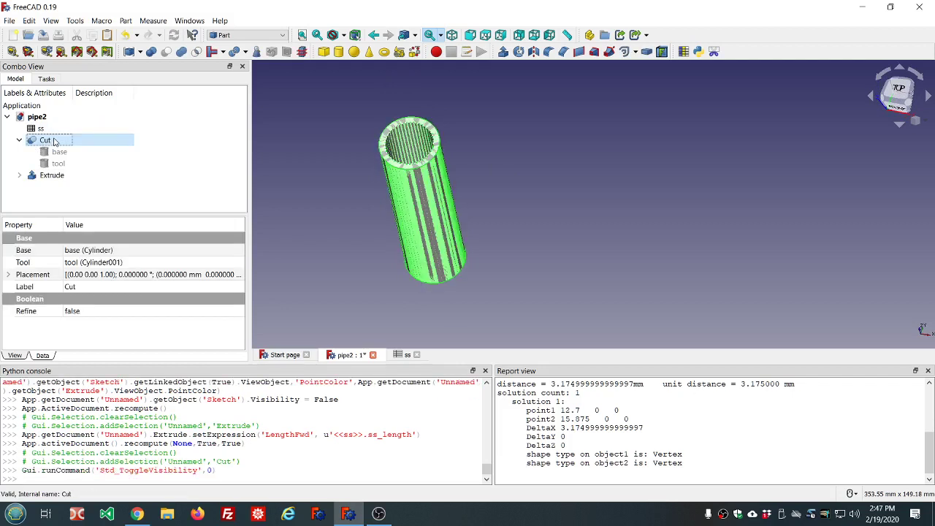
middle_click_drag(353, 210, 592, 181)
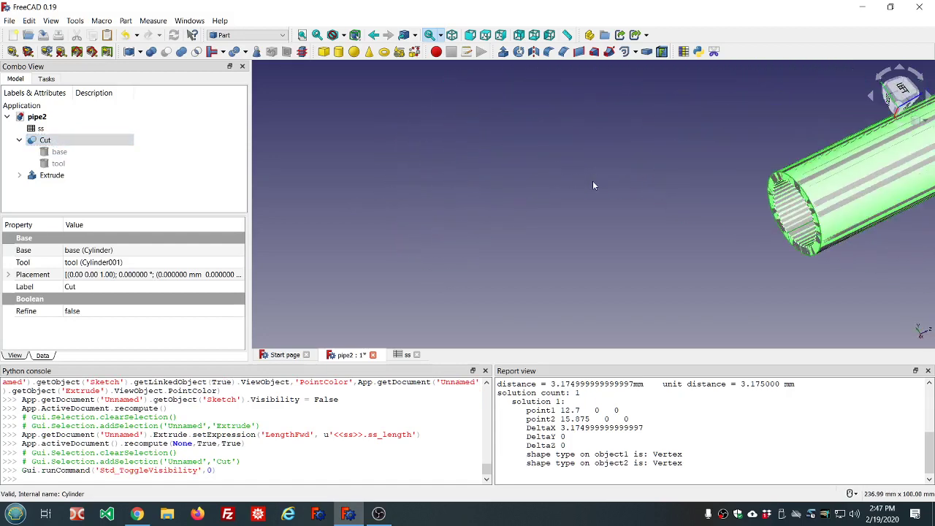
key("space")
key("space")
key("space")
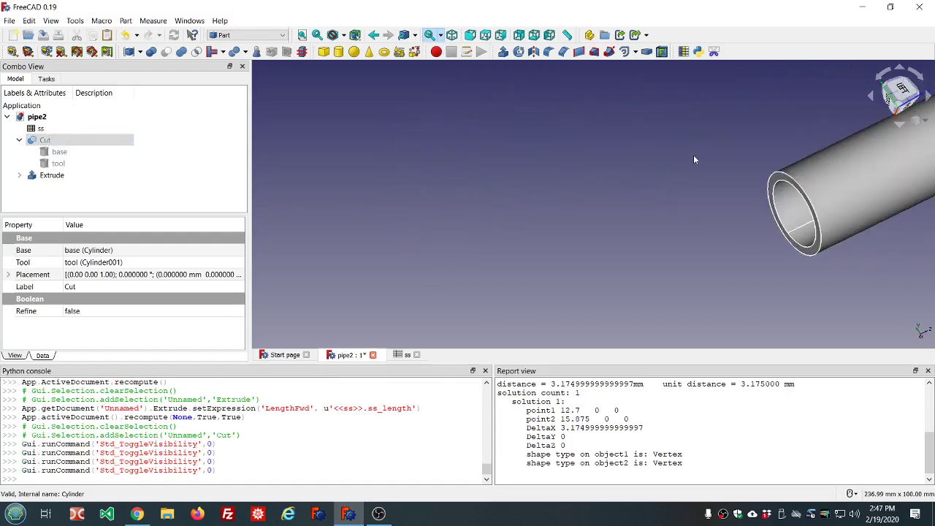
scroll(648, 172, "down", 5)
scroll(647, 176, "up", 4)
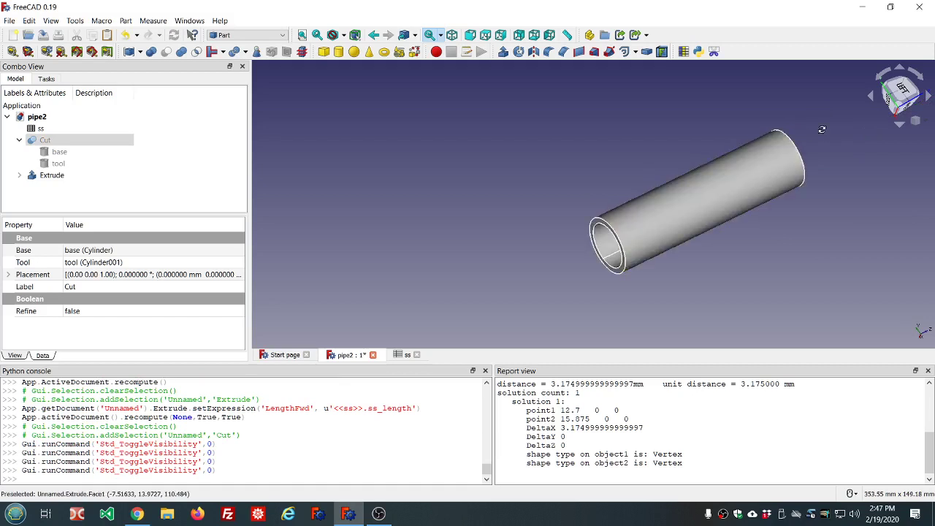
middle_click_drag(647, 175, 552, 150)
scroll(511, 228, "up", 5)
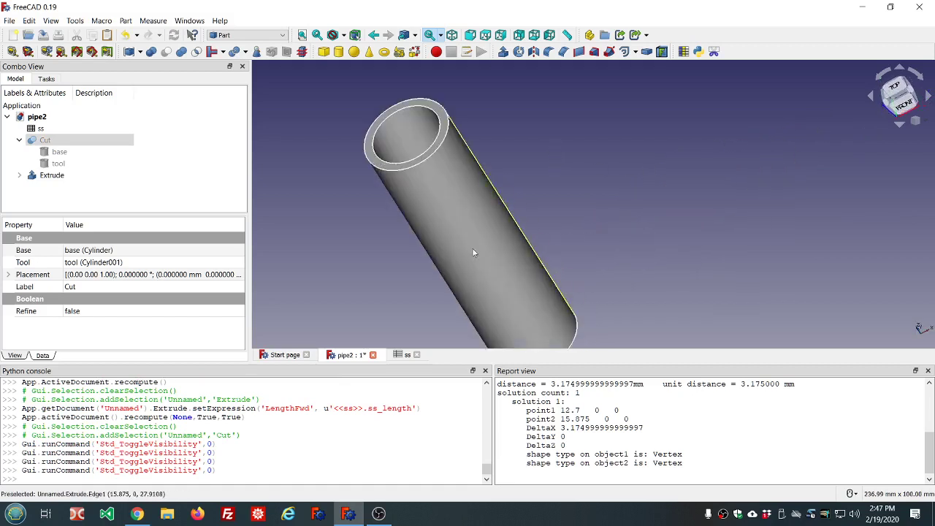
middle_click_drag(359, 231, 416, 243)
scroll(539, 286, "up", 3)
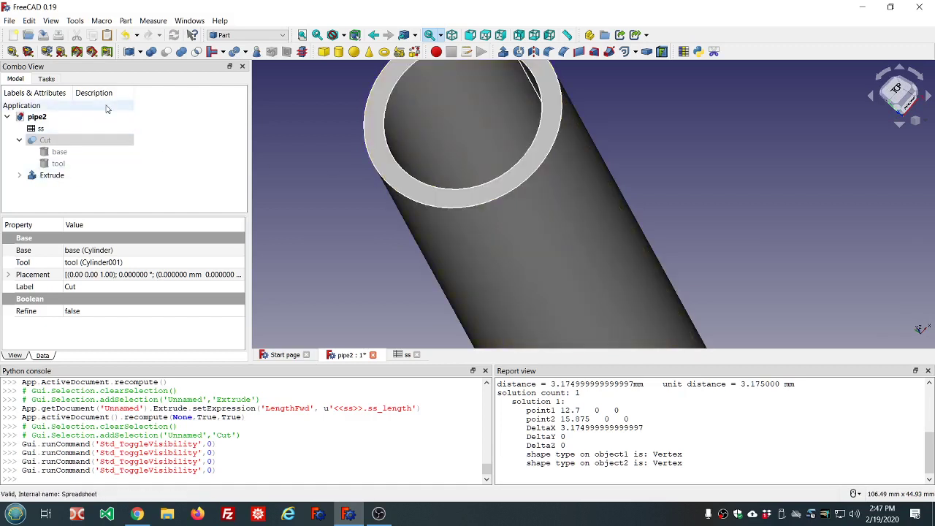
Save the document, then check the extruded pipe's geometry for errors and view the check's settings
left_click(43, 36)
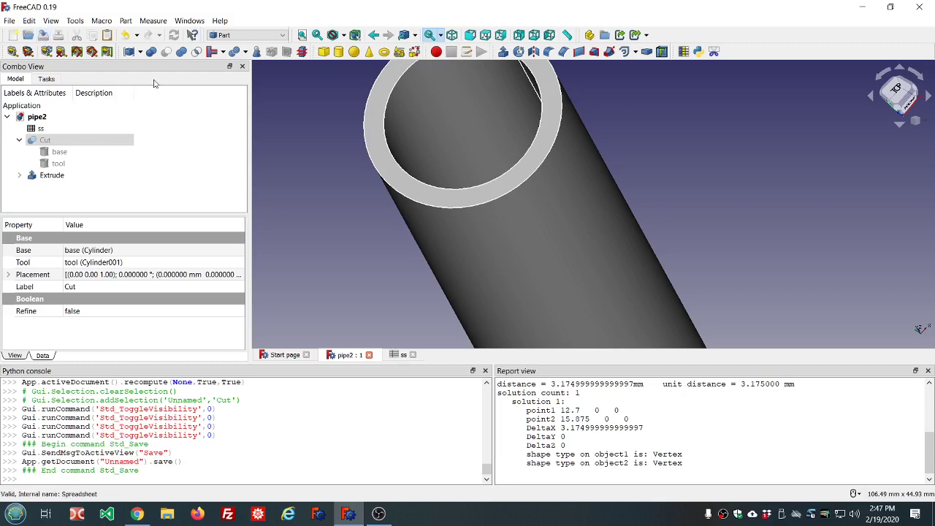
scroll(427, 209, "down", 5)
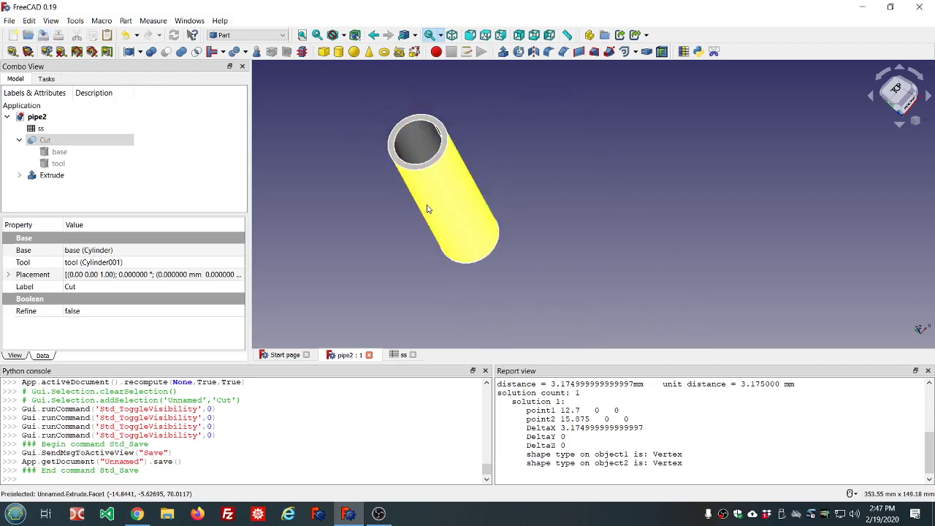
left_click(53, 178)
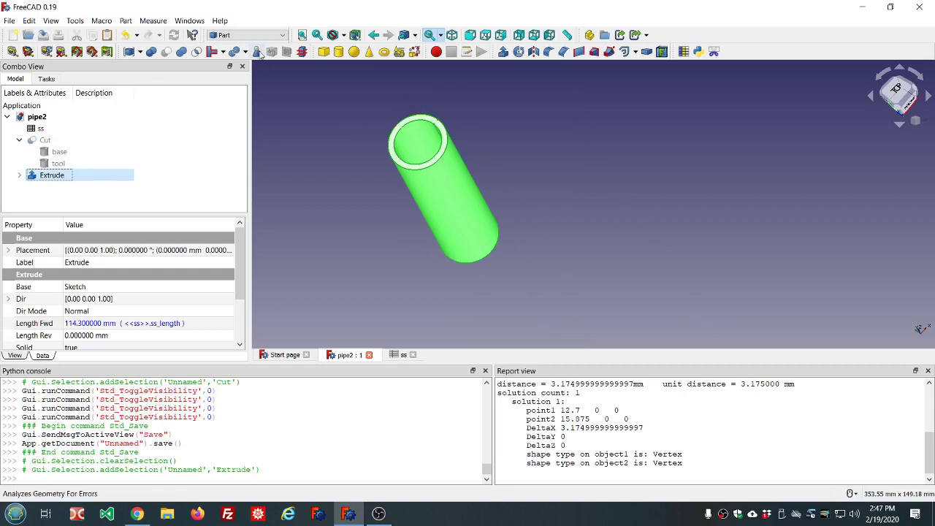
left_click(258, 52)
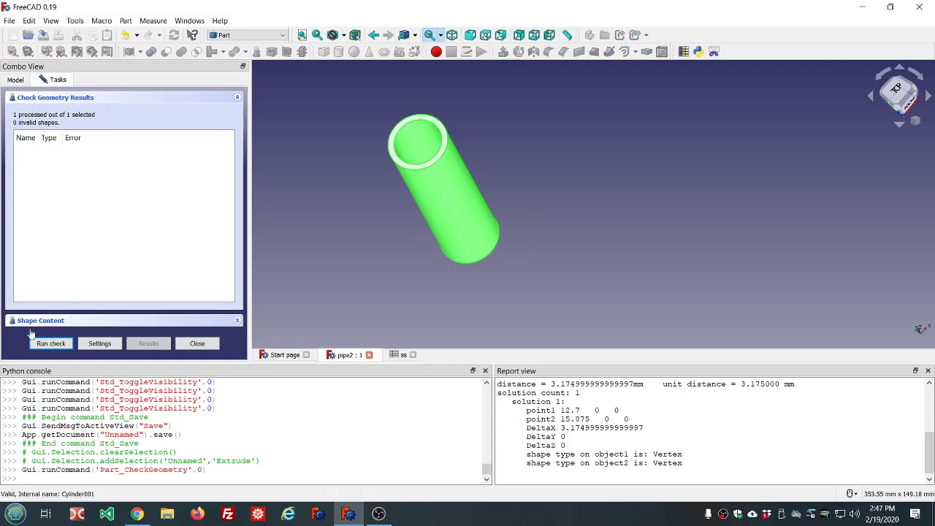
left_click(99, 343)
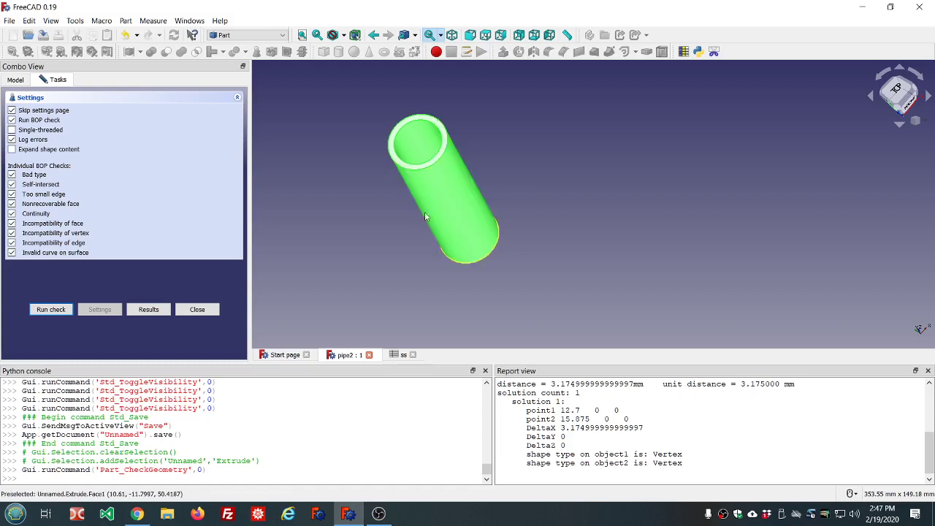
left_click(192, 311)
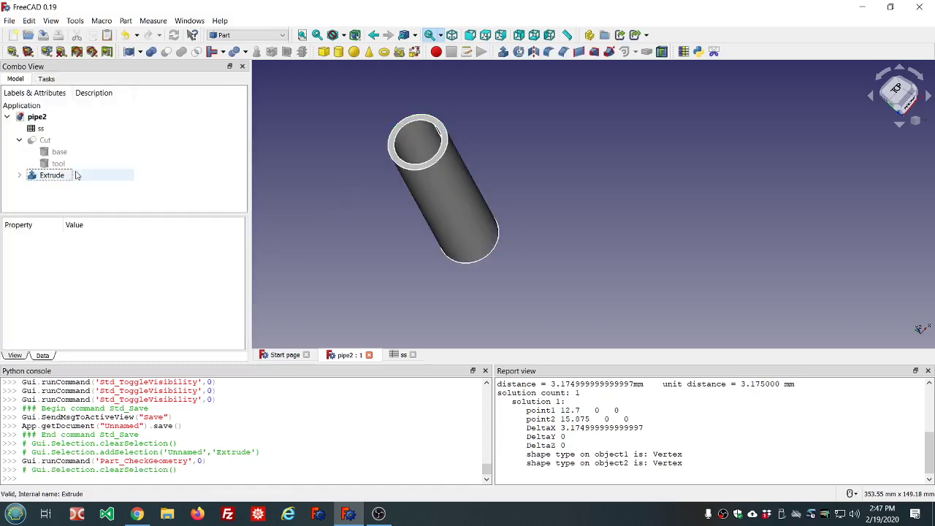
Hide the extruded pipe and switch to the Sketcher workbench
left_click(52, 179)
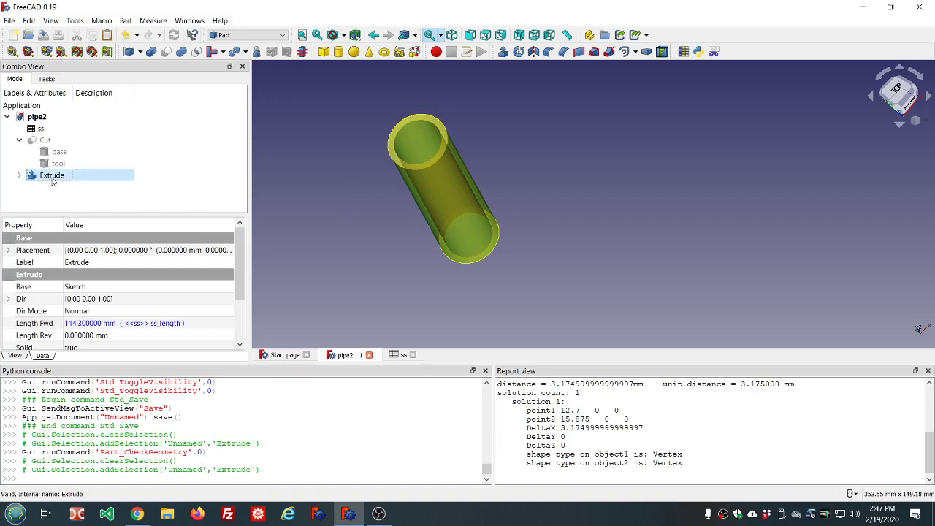
key("space")
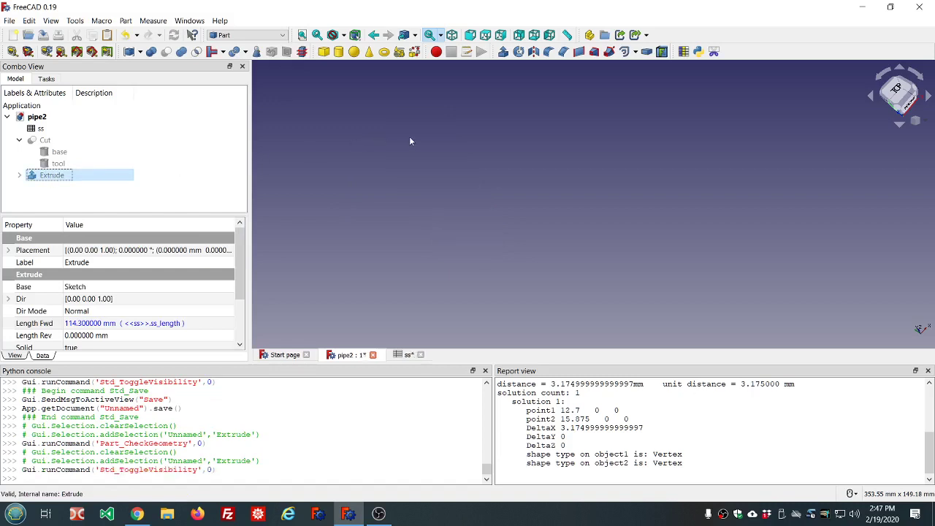
left_click(247, 34)
left_click(226, 133)
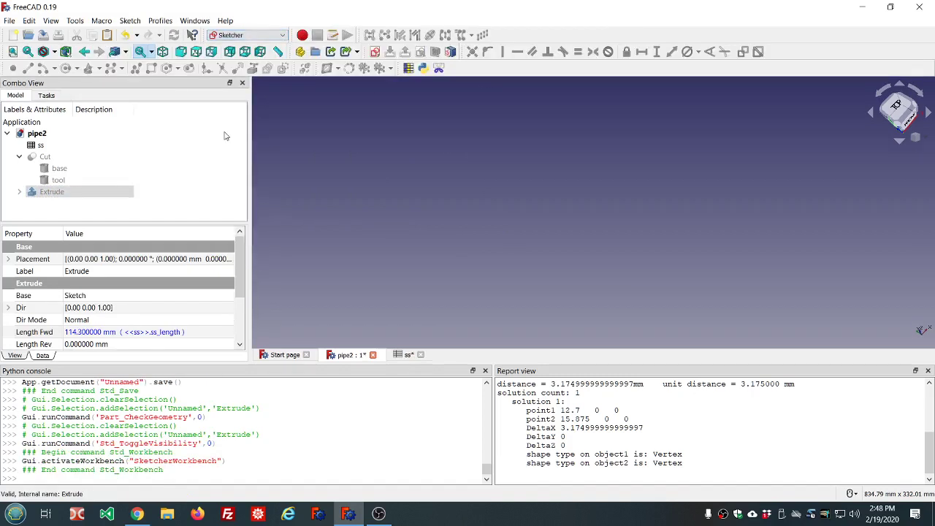
With no object selected, create a new sketch on the XZ plane with zero offset
left_click(374, 52)
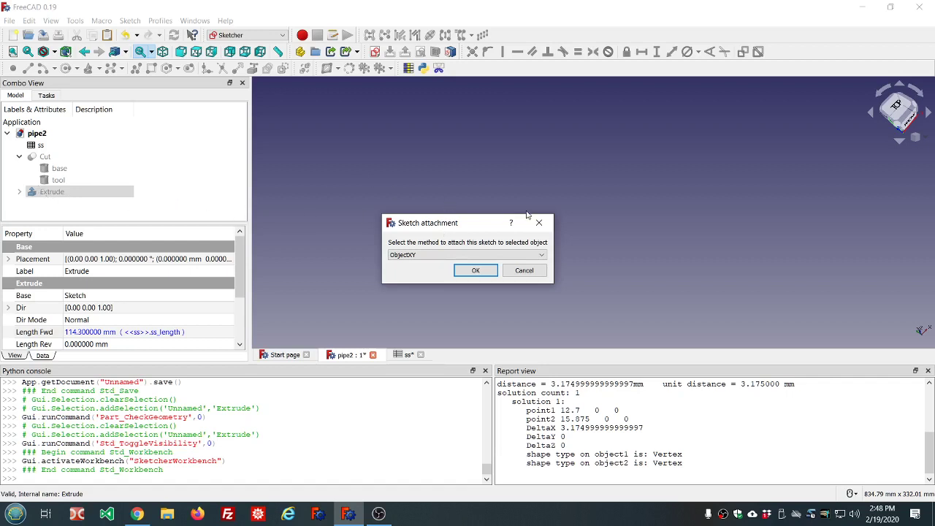
left_click(523, 271)
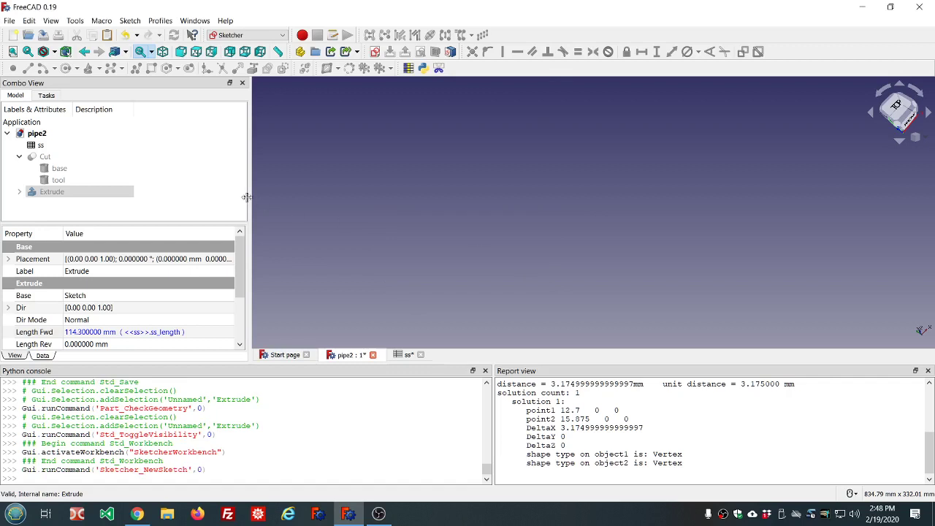
left_click(189, 153)
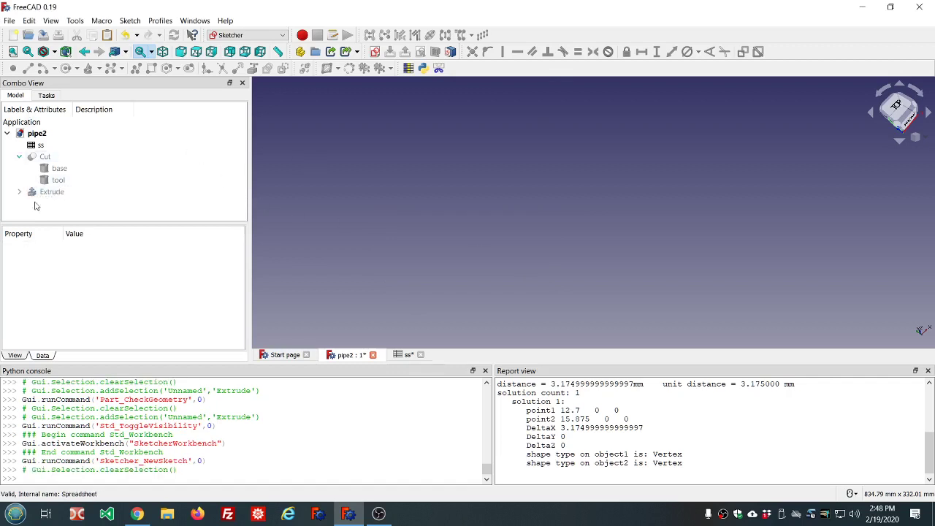
left_click(375, 52)
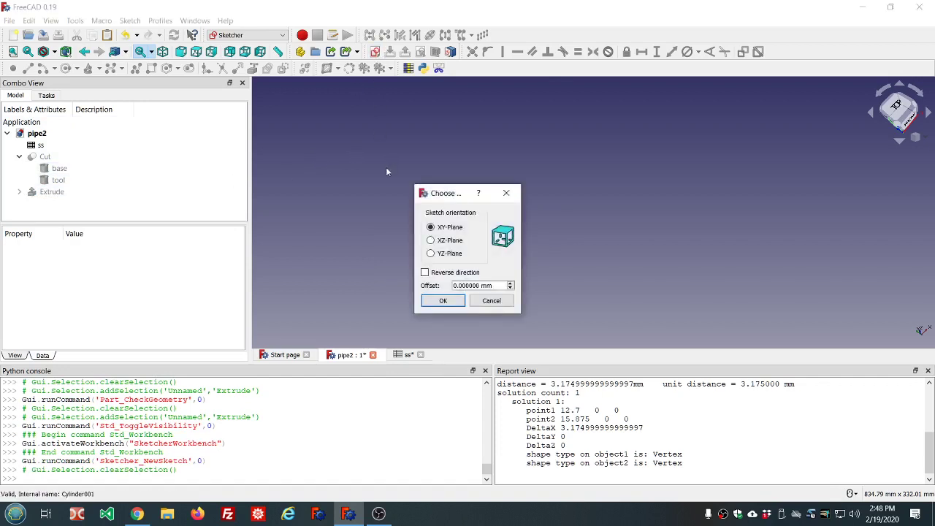
left_click(431, 240)
mouse_move(455, 192)
left_mouse_down()
mouse_move(393, 146)
mouse_move(389, 129)
left_mouse_up()
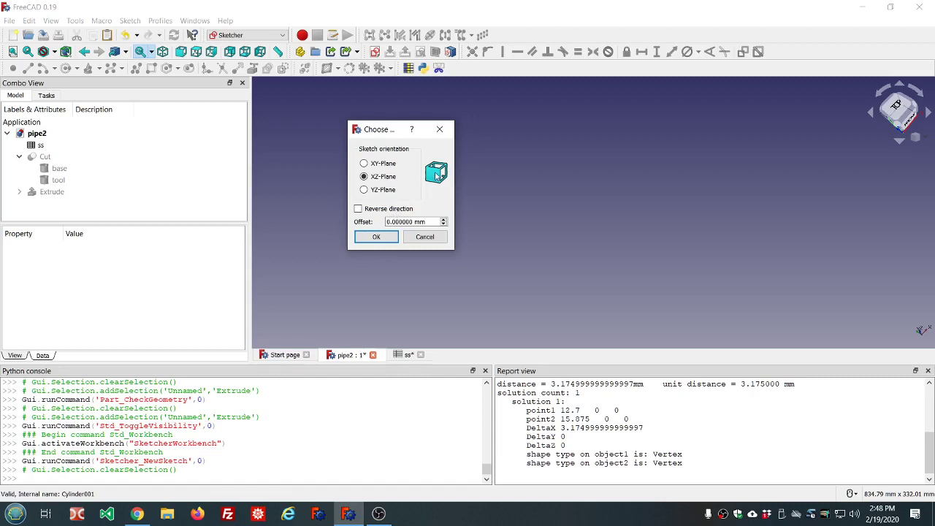
left_click(379, 237)
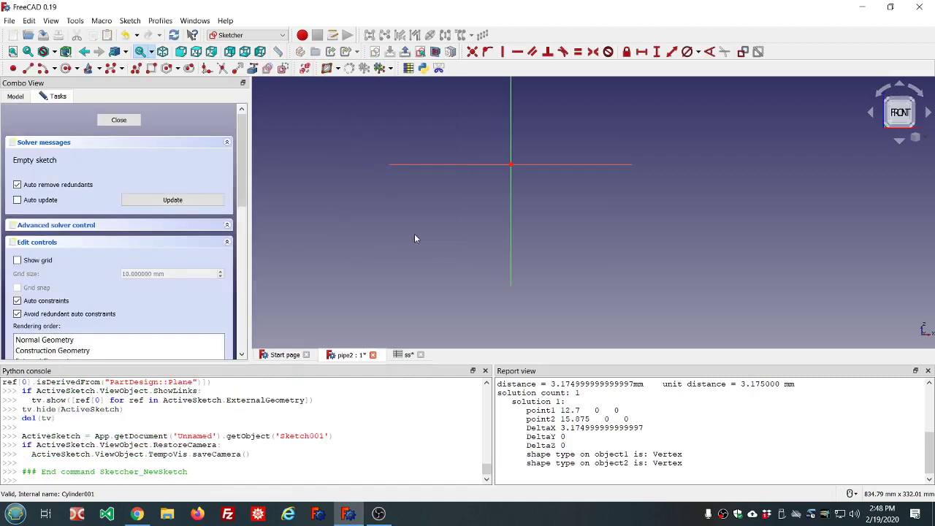
Select the empty sketch's horizontal and vertical axes in turn to identify them, then clear the selection
scroll(414, 233, "down", 3)
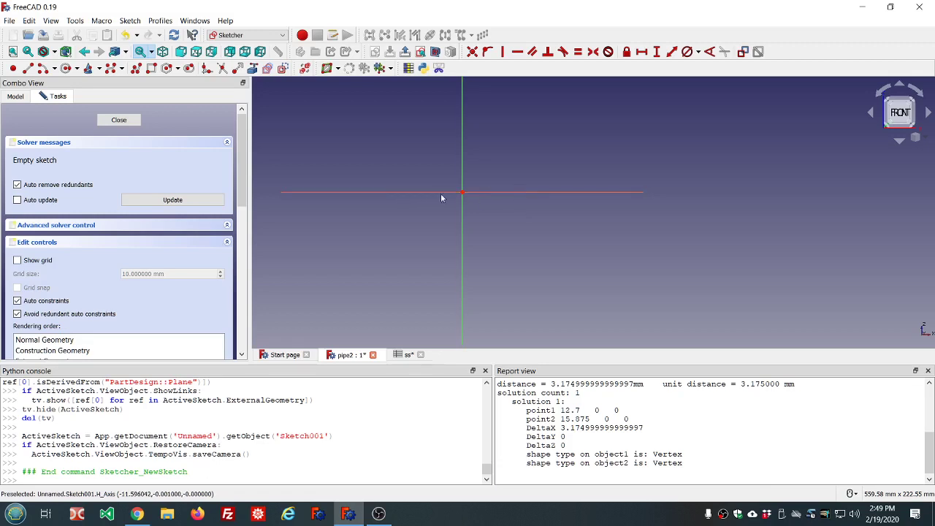
left_click(381, 191)
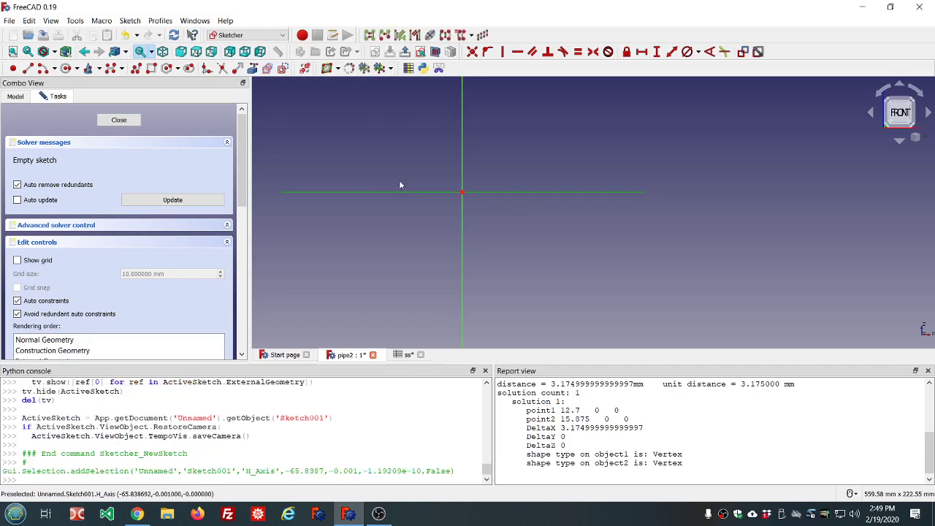
left_click(462, 152)
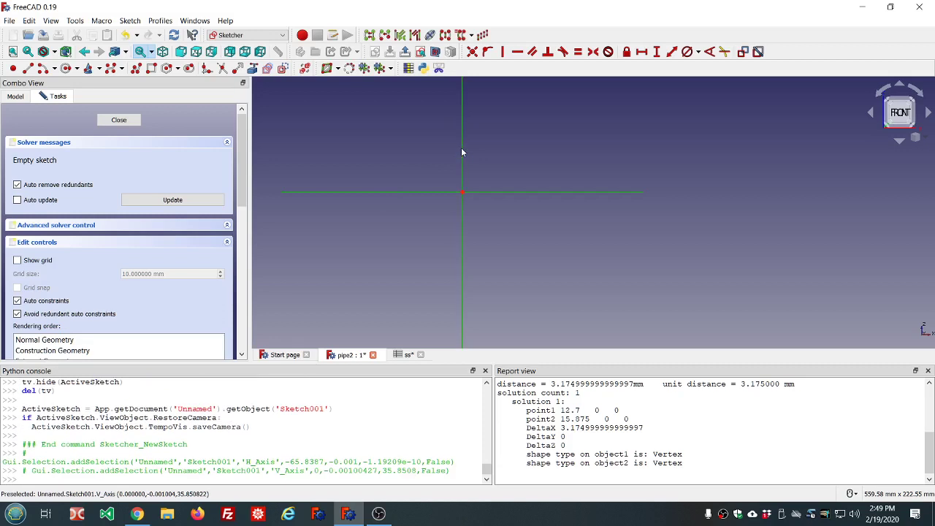
left_click(515, 145)
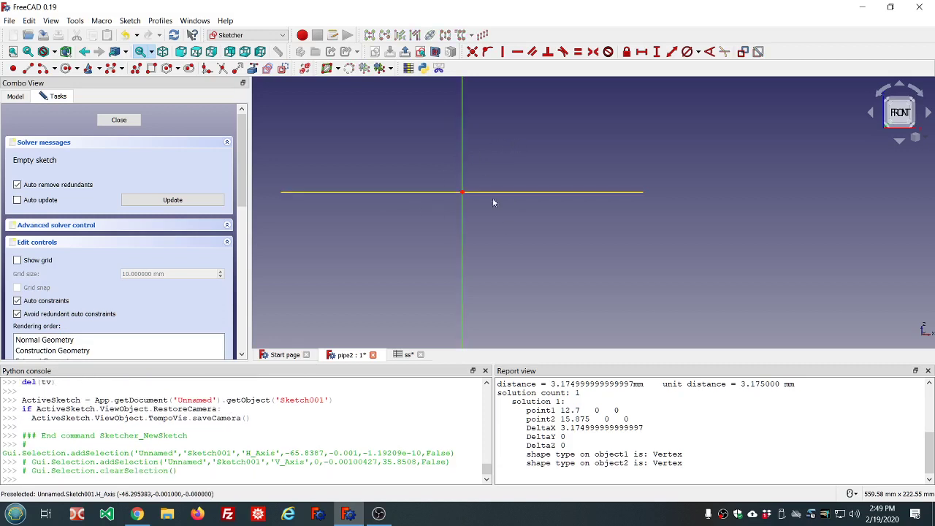
left_click(462, 121)
left_click(495, 126)
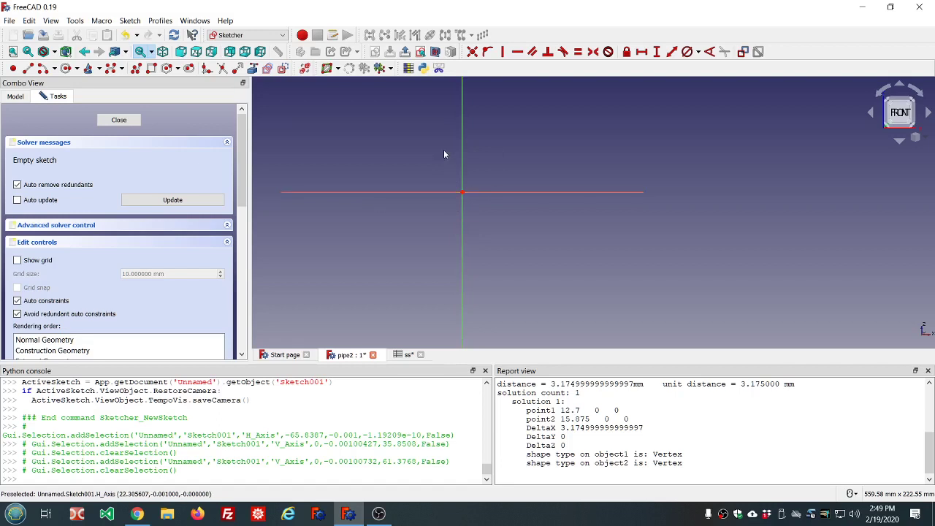
Sketch a narrow rectangle about 14.8 mm wide and 144.8 mm tall, right of the vertical axis and crossing the horizontal axis
left_click(151, 68)
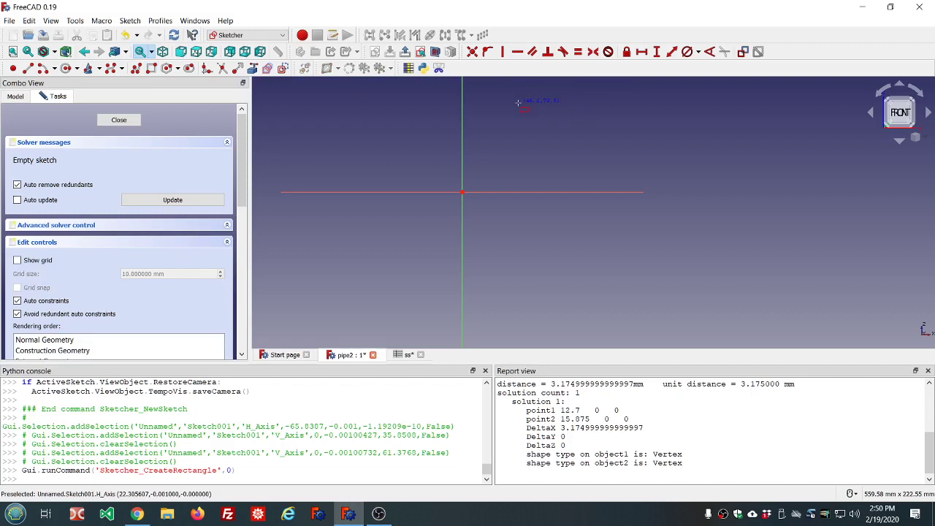
left_click(518, 103)
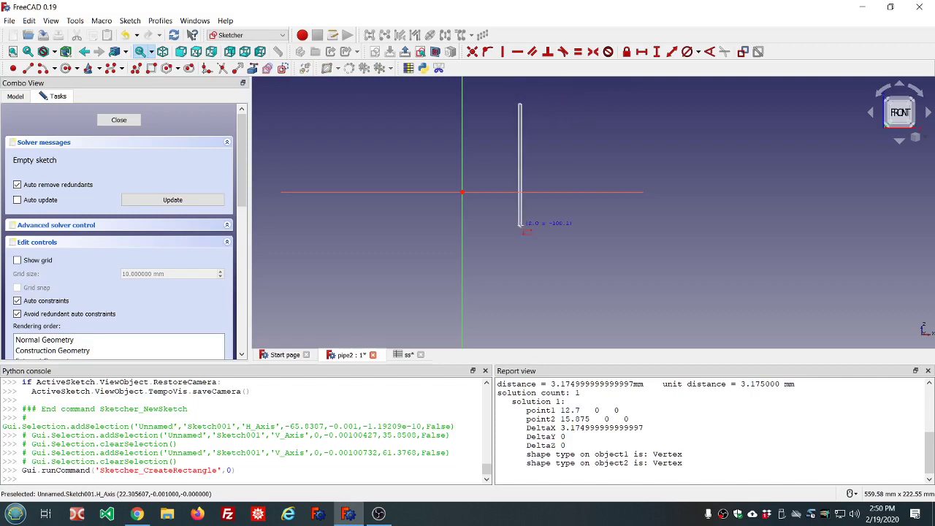
left_click(537, 280)
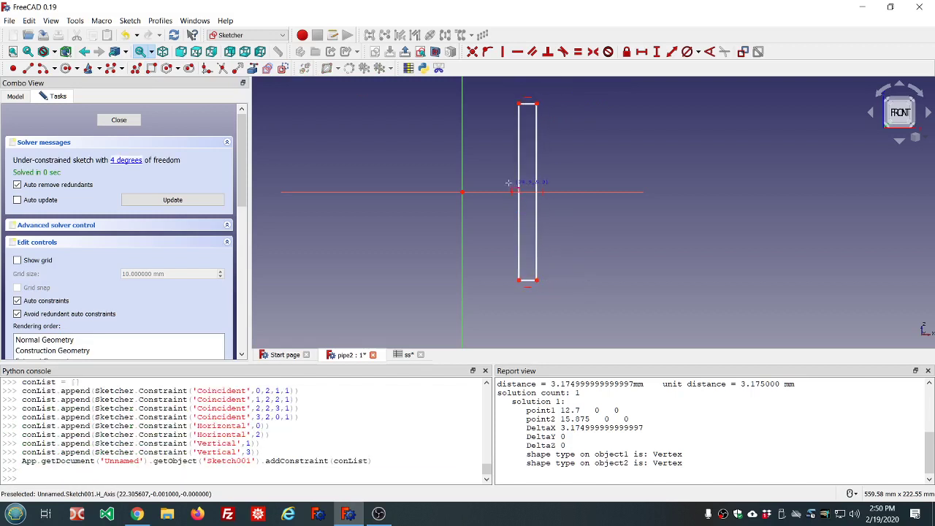
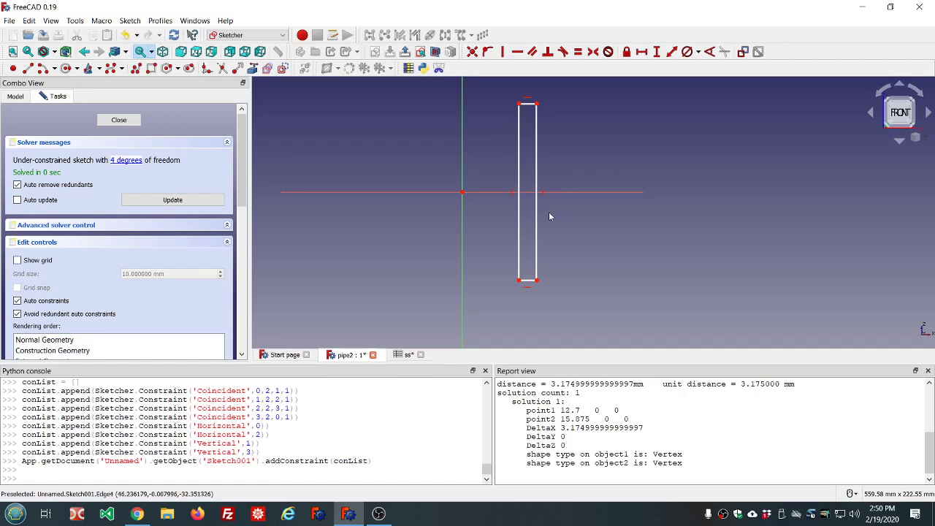
Constrain the rectangle's left edge with a vertical distance driven by the expression <<ss>>.ss_length
left_click(518, 157)
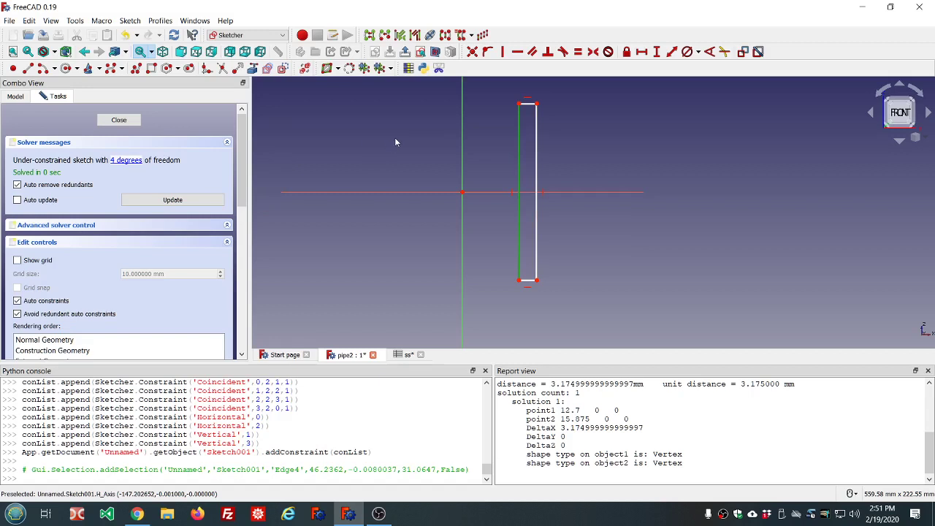
left_click(490, 133)
left_click(519, 152)
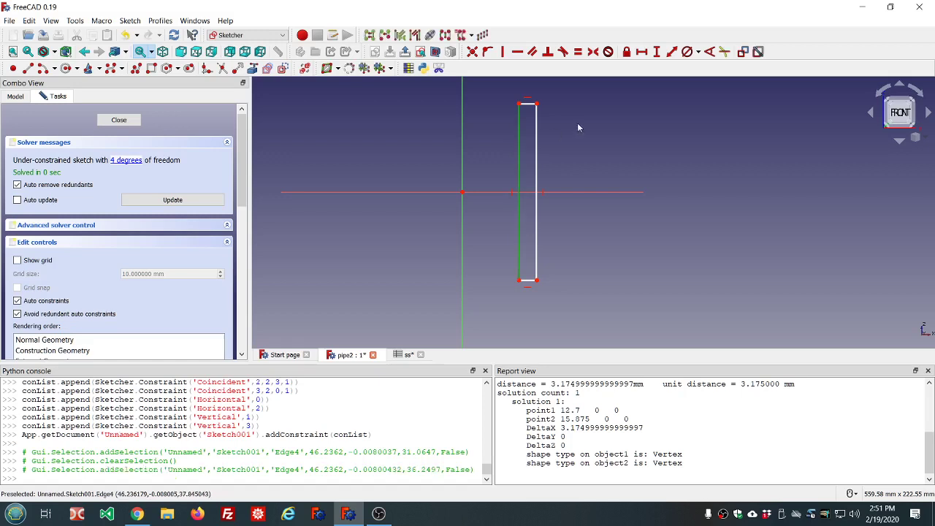
left_click(656, 51)
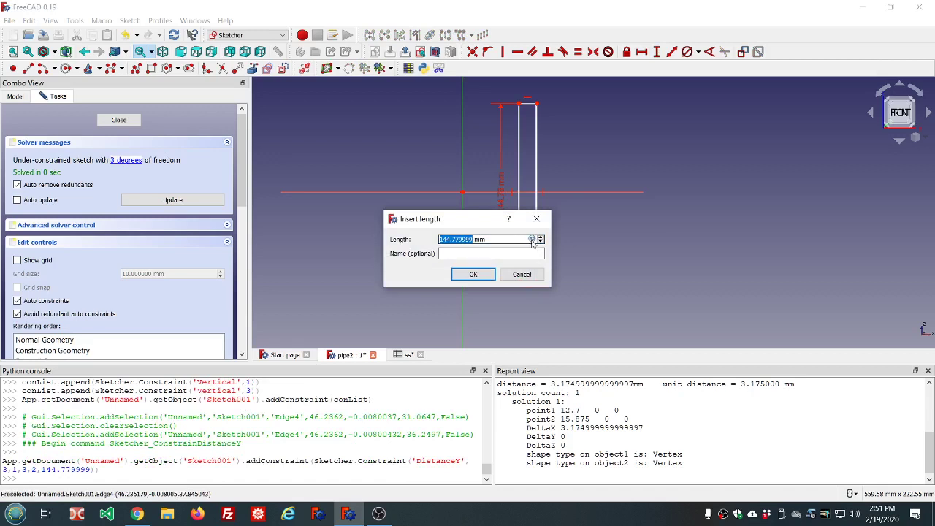
left_click(532, 240)
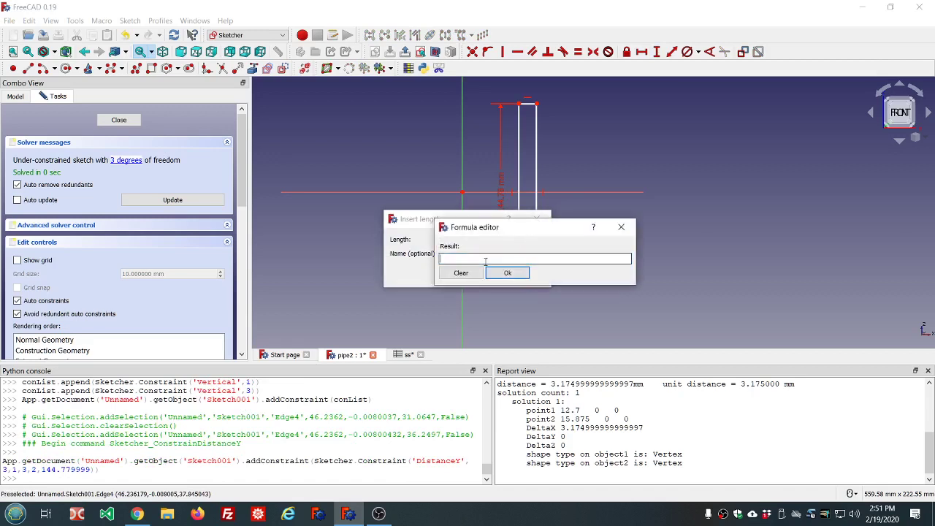
type("<<ss>>.ss")
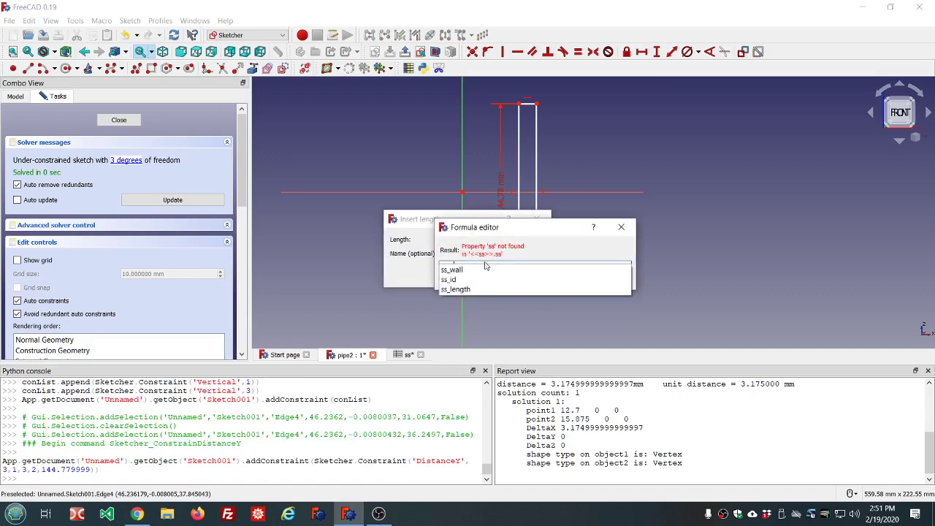
left_click(459, 290)
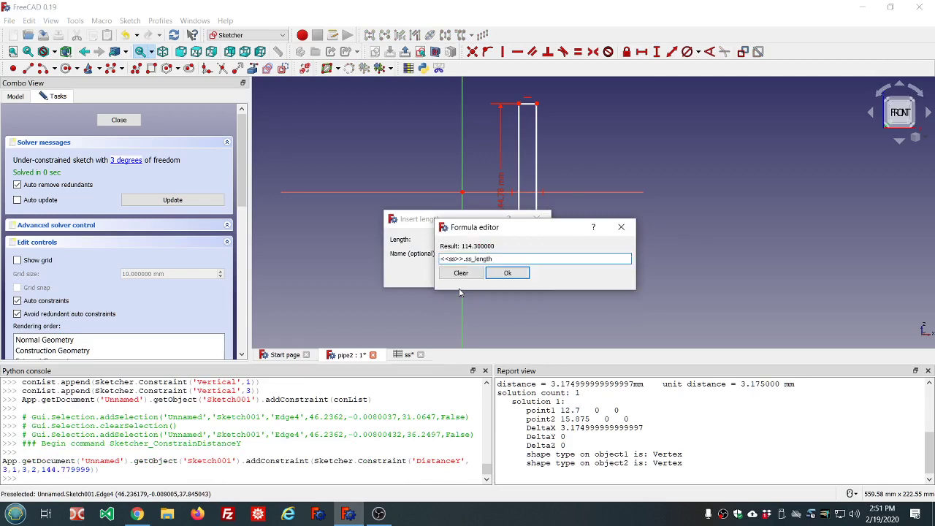
left_click(504, 273)
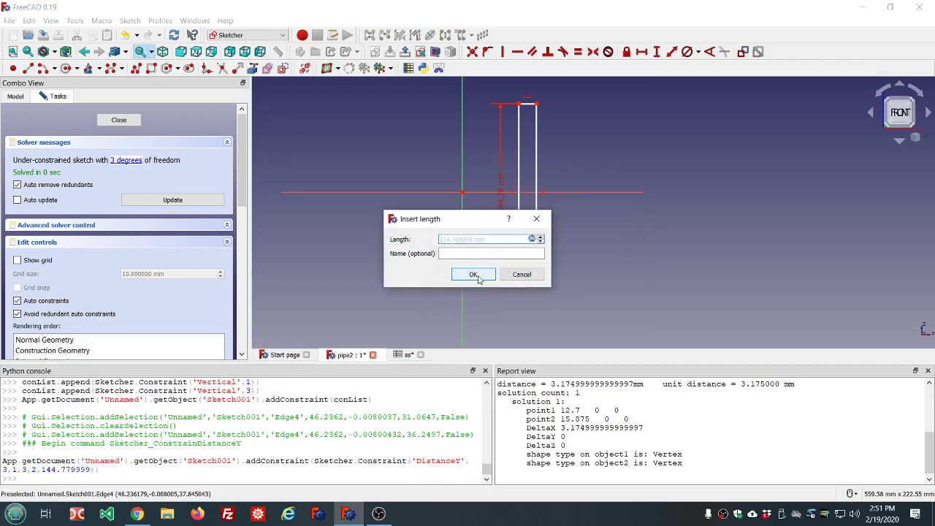
left_click(479, 276)
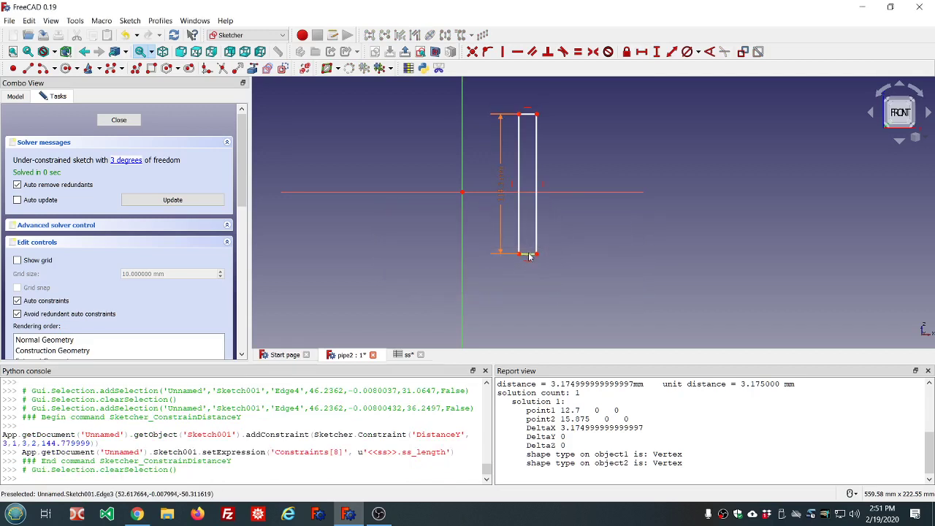
Constrain the rectangle's bottom edge with a horizontal distance driven by the expression <<ss>>.ss_wall
left_click(527, 255)
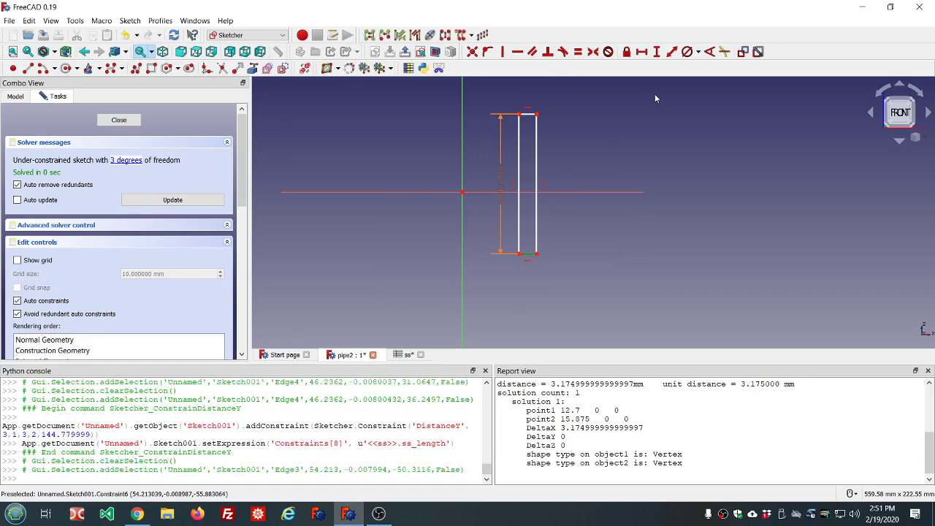
left_click(641, 52)
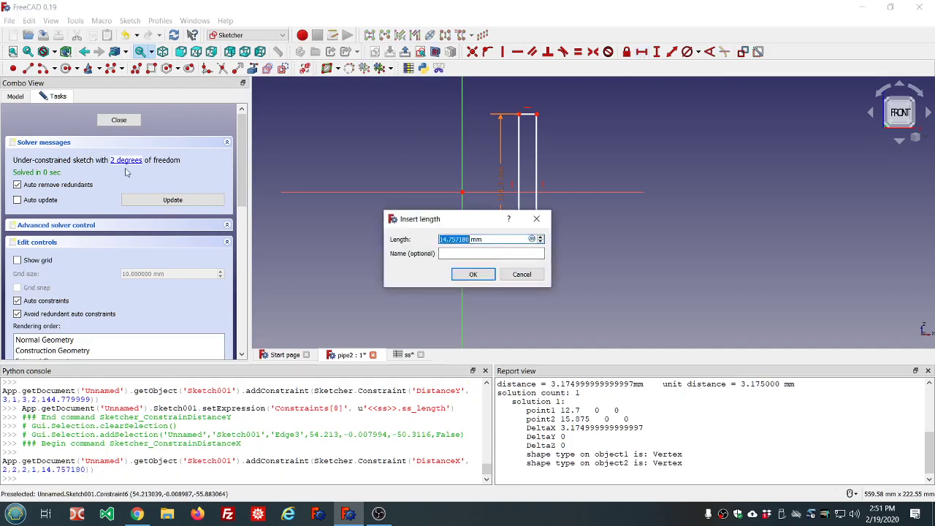
left_click(532, 239)
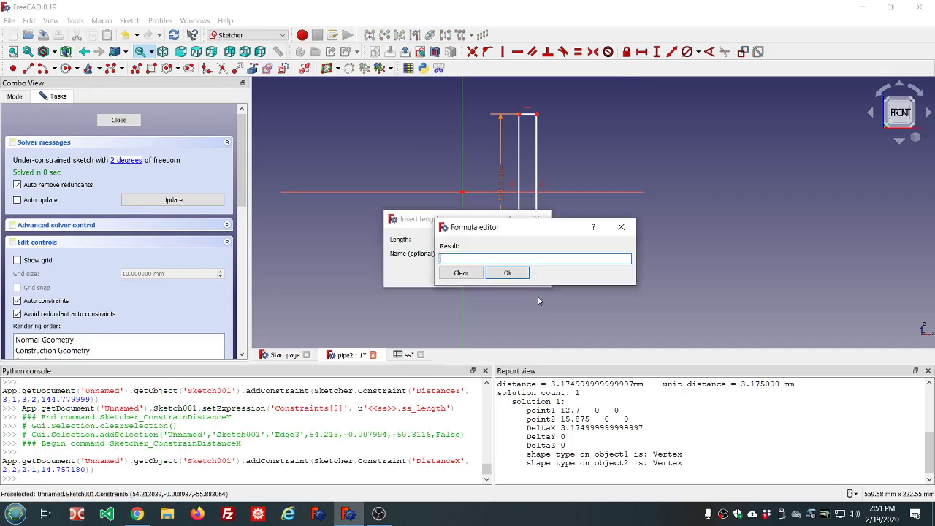
type("<<ss>>.ss")
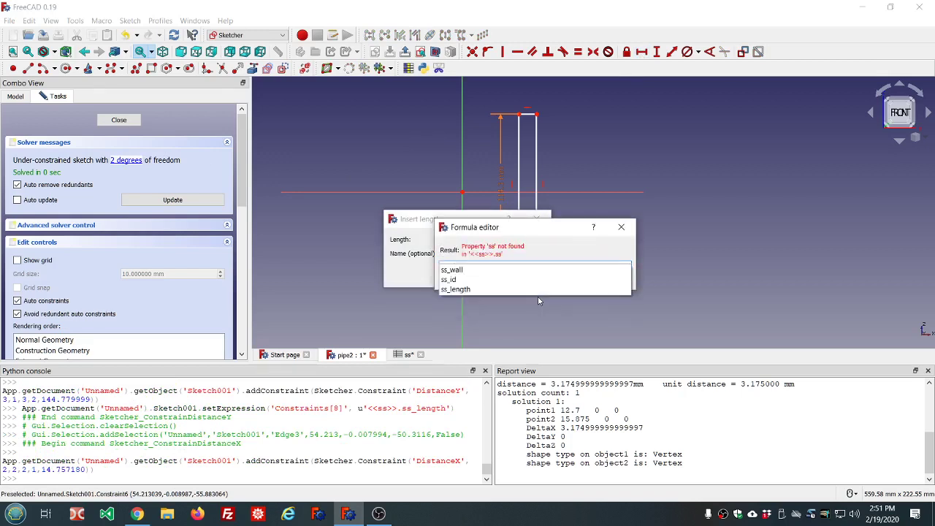
left_click(452, 270)
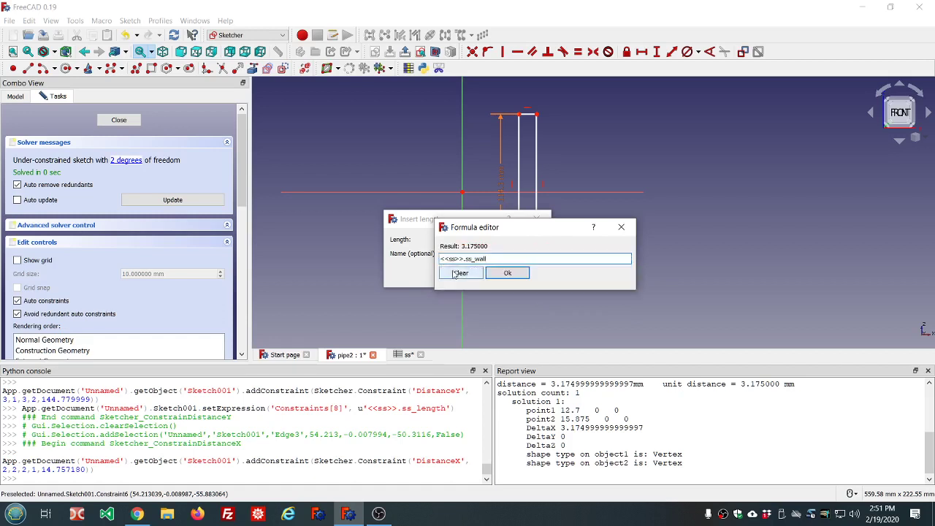
left_click(502, 274)
left_click(480, 275)
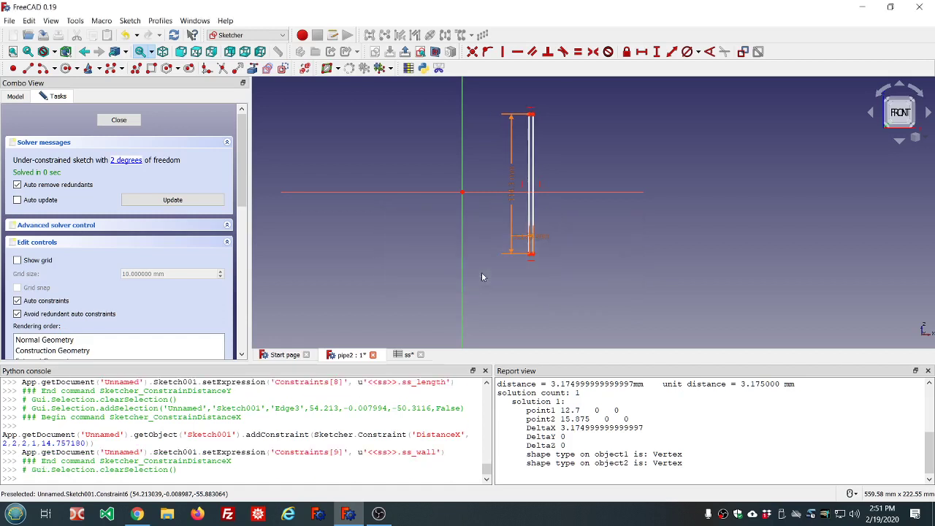
Reposition the dimension labels, placing the wall thickness below the rectangle and the length to its right
scroll(554, 186, "up", 4)
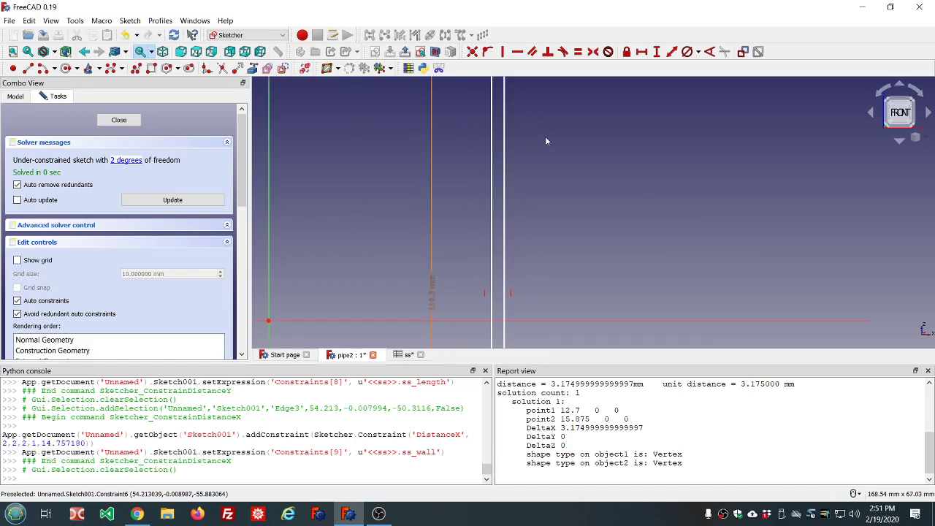
scroll(549, 197, "down", 4)
scroll(548, 201, "up", 4)
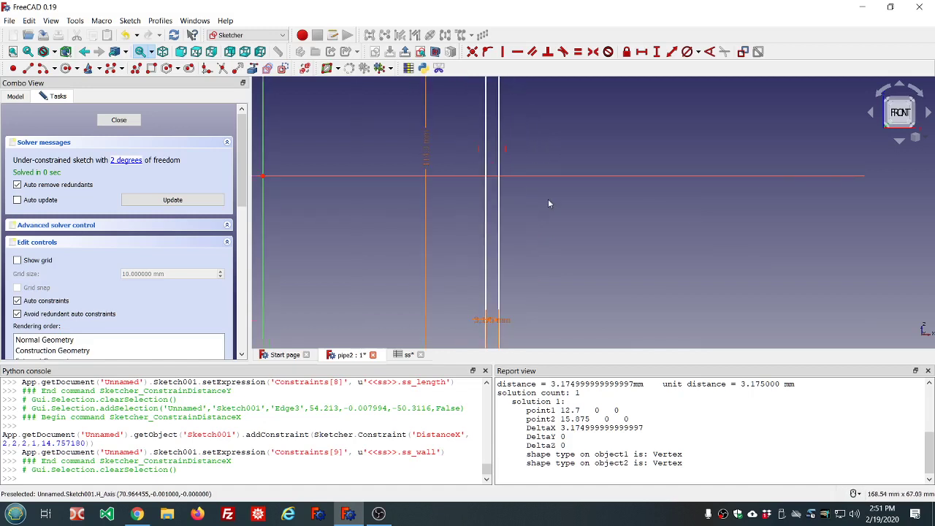
scroll(548, 201, "down", 4)
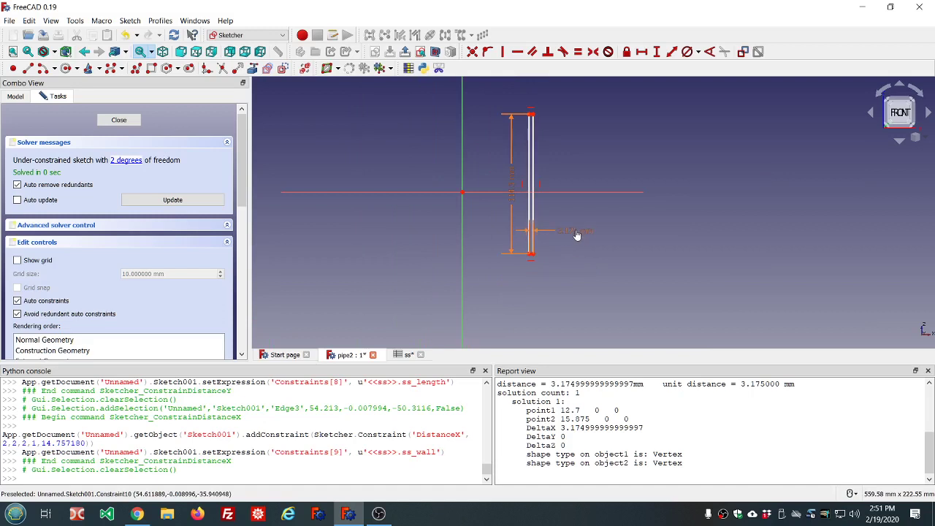
left_click_drag(576, 241, 578, 279)
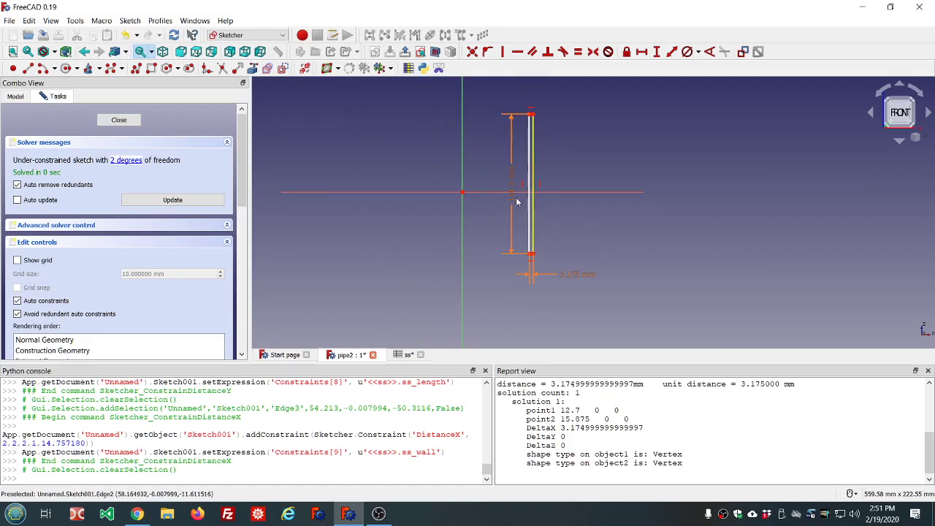
left_click_drag(511, 194, 563, 200)
scroll(567, 186, "up", 3)
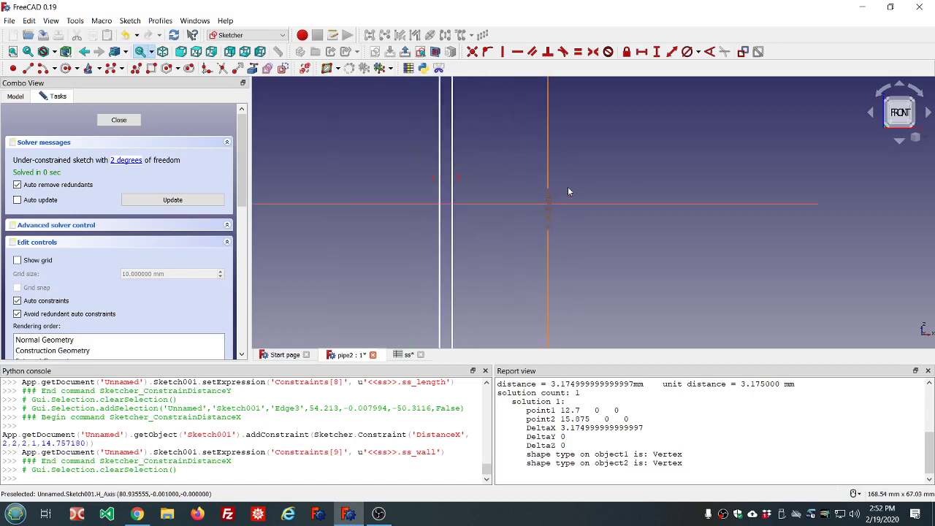
scroll(564, 213, "down", 5)
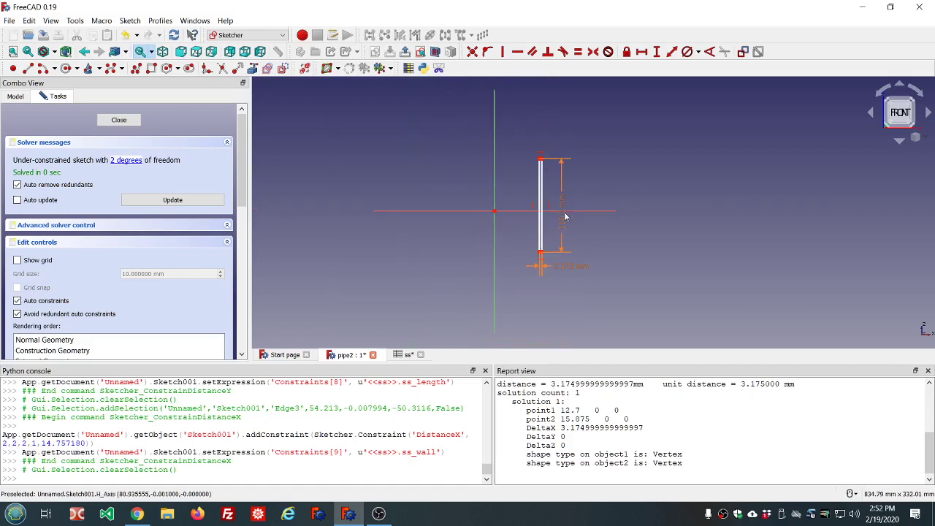
Constrain the horizontal distance from the origin to the rectangle's upper-left corner with the expression <<ss>>.ss_id/2
left_click(540, 162)
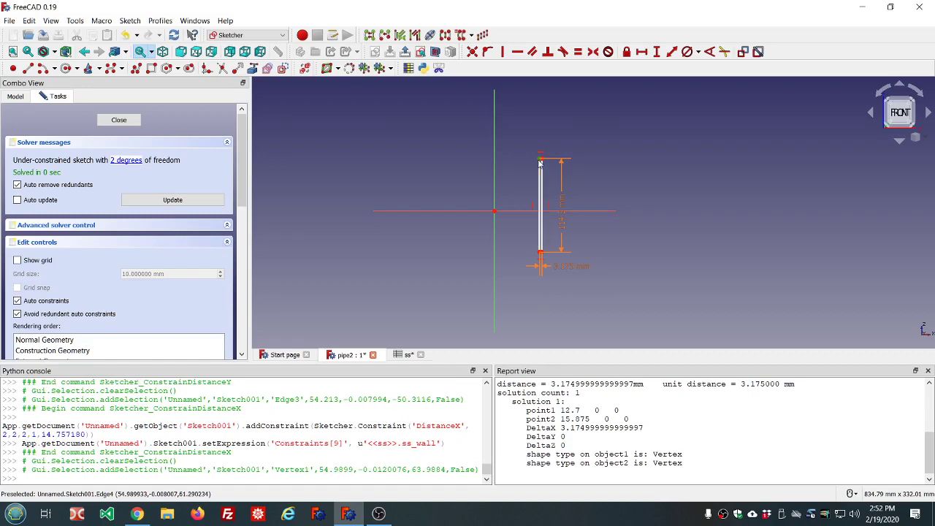
left_click(495, 212)
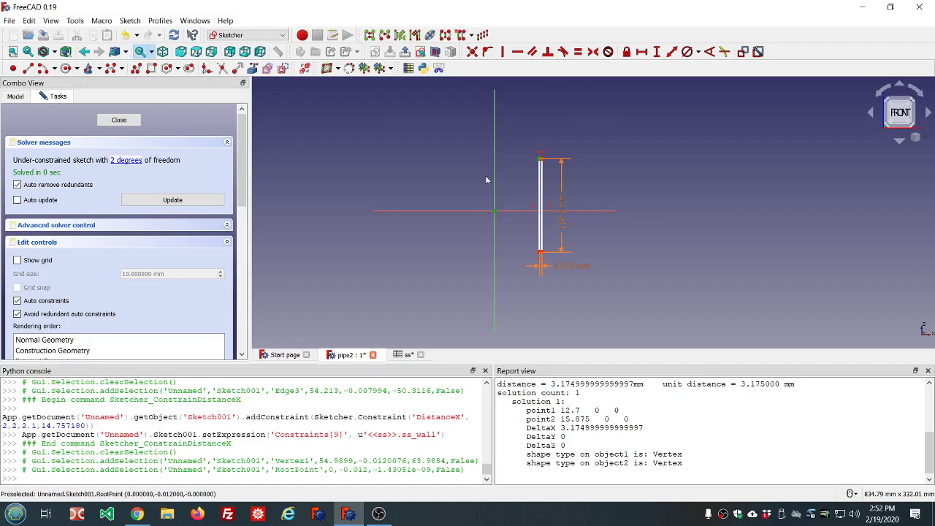
left_click(641, 51)
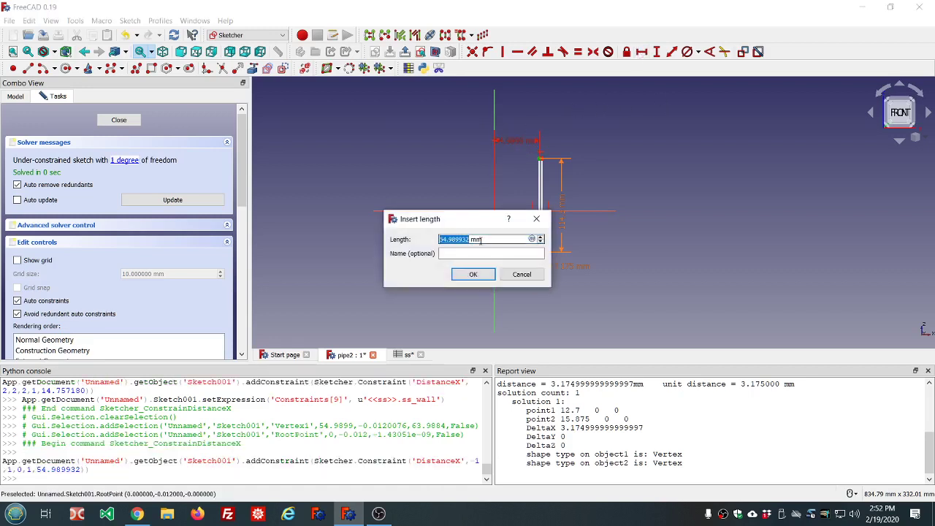
left_click(532, 240)
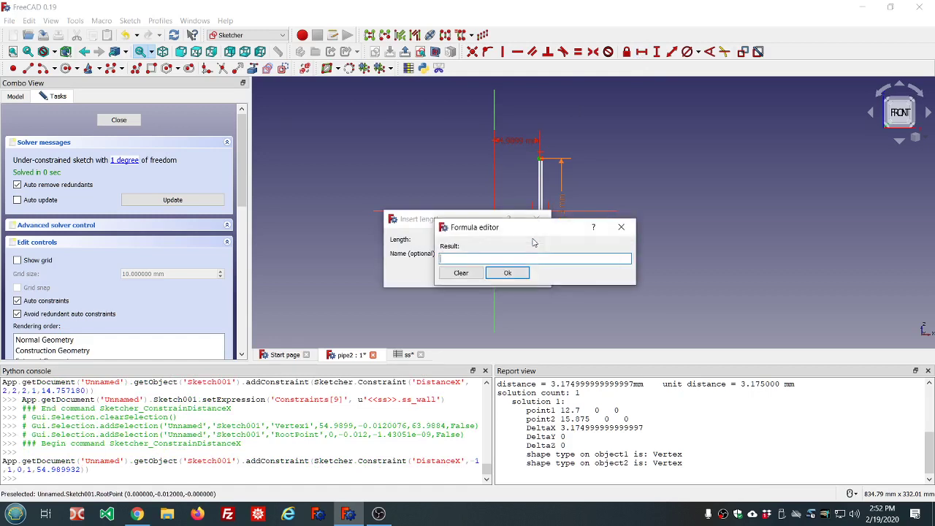
type("<<ss>>.ss")
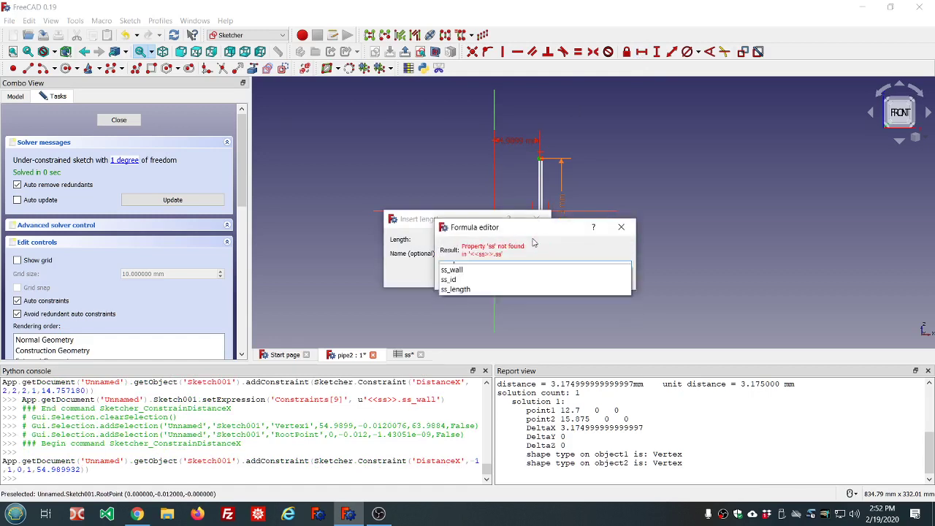
key("Down")
key("Down")
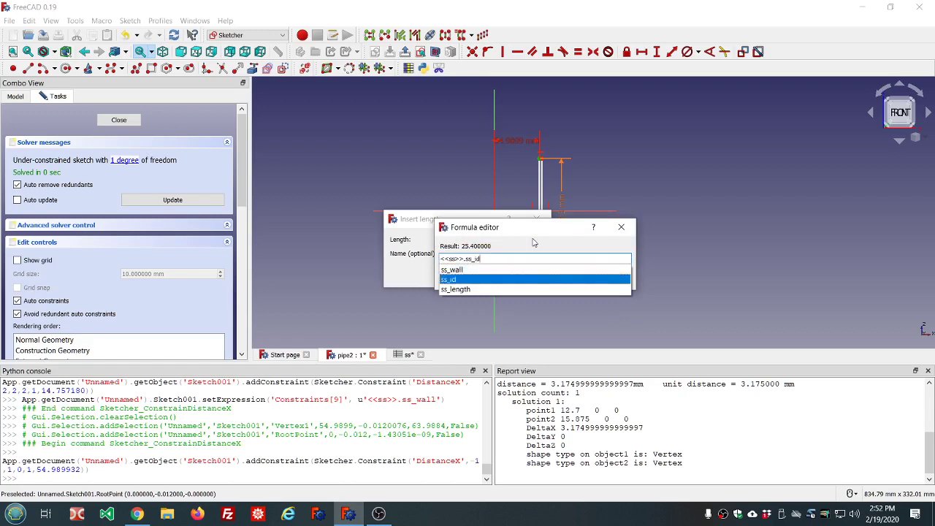
type("/2")
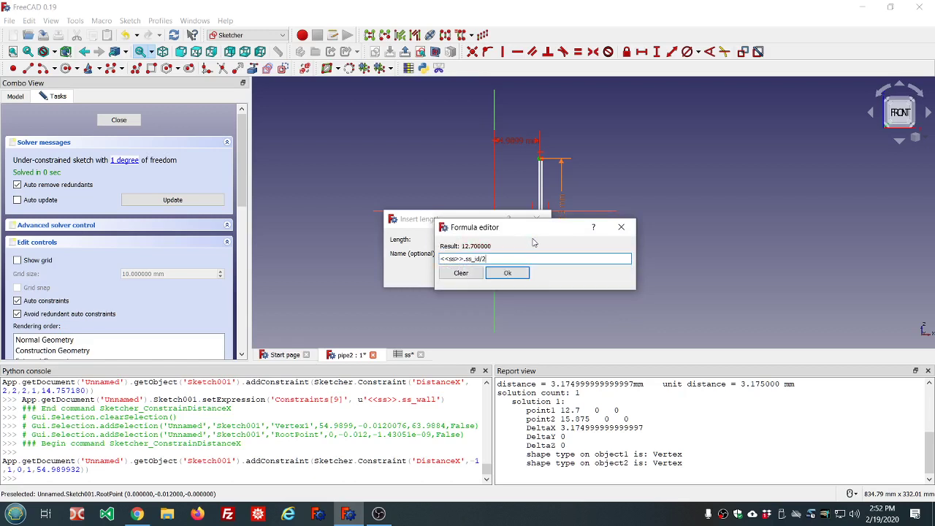
left_click(509, 275)
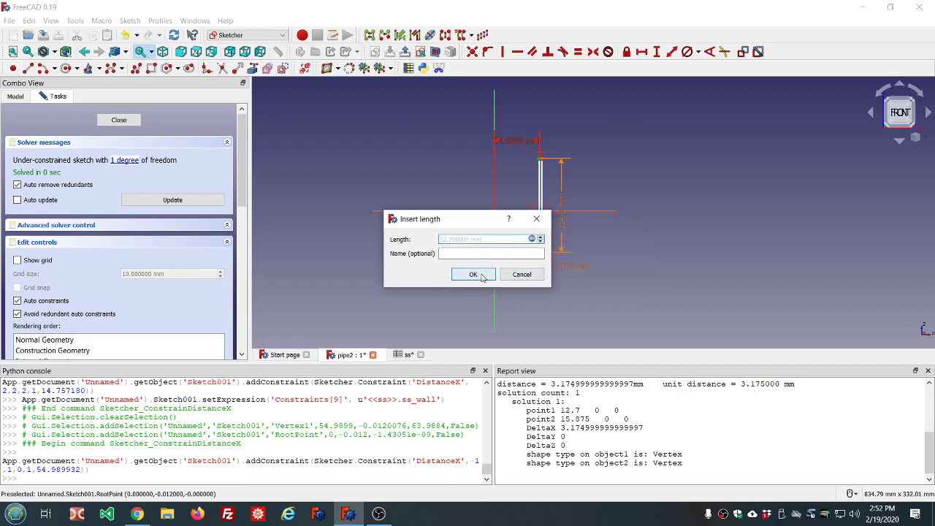
left_click(480, 274)
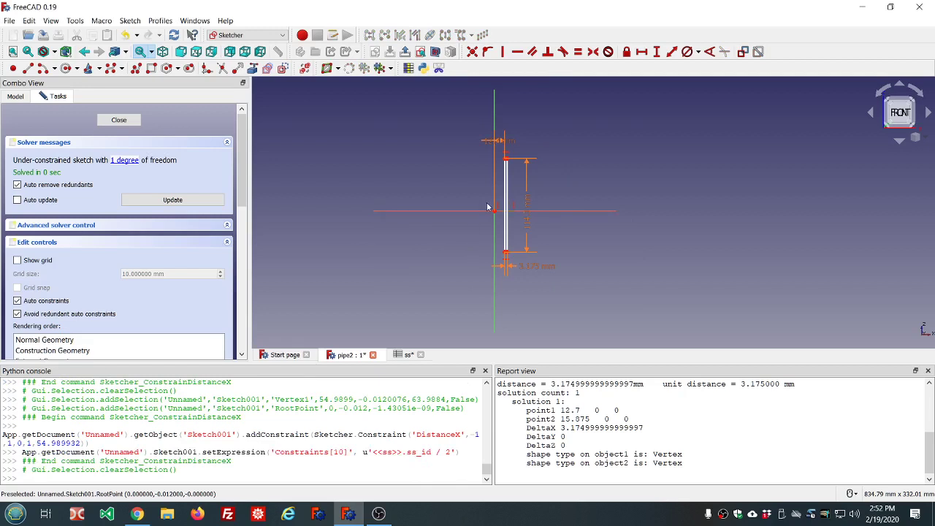
Make the rectangle's upper-left and lower-left corners symmetric about the horizontal axis, and close the sketch
mouse_move(504, 162)
left_mouse_down()
mouse_move(506, 132)
mouse_move(510, 192)
mouse_move(510, 121)
mouse_move(514, 157)
mouse_move(521, 129)
mouse_move(516, 202)
mouse_move(516, 103)
mouse_move(521, 196)
mouse_move(511, 163)
mouse_move(526, 127)
mouse_move(527, 201)
mouse_move(529, 162)
mouse_move(520, 168)
left_mouse_up()
scroll(515, 173, "up", 2)
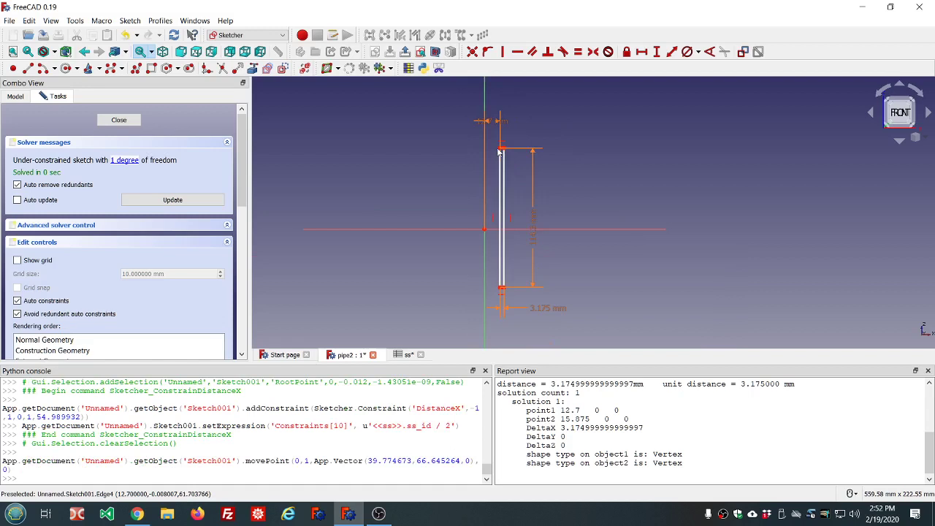
left_click(500, 151)
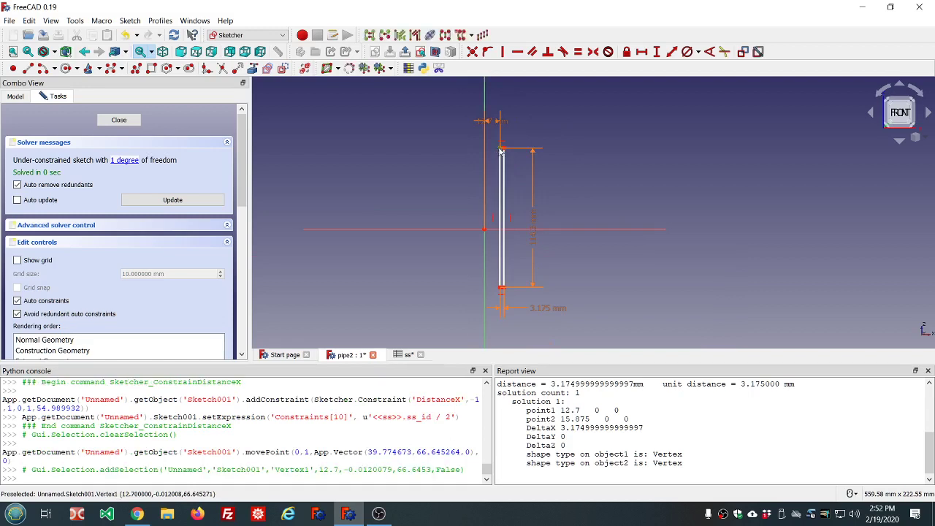
left_click(500, 291)
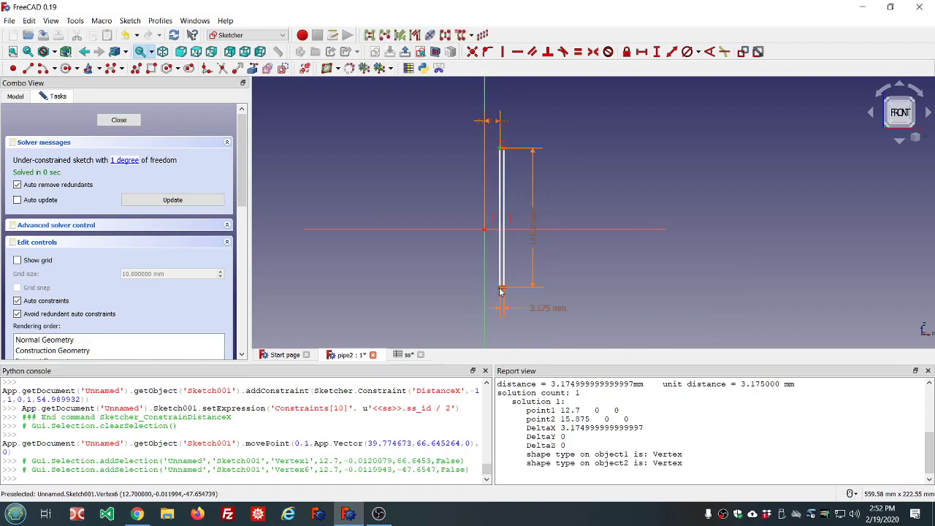
left_click(517, 231)
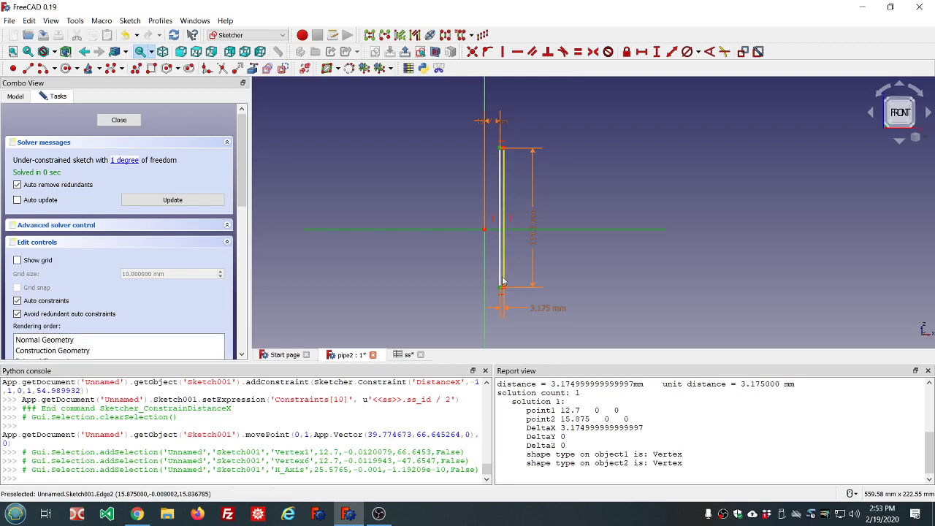
left_click(592, 51)
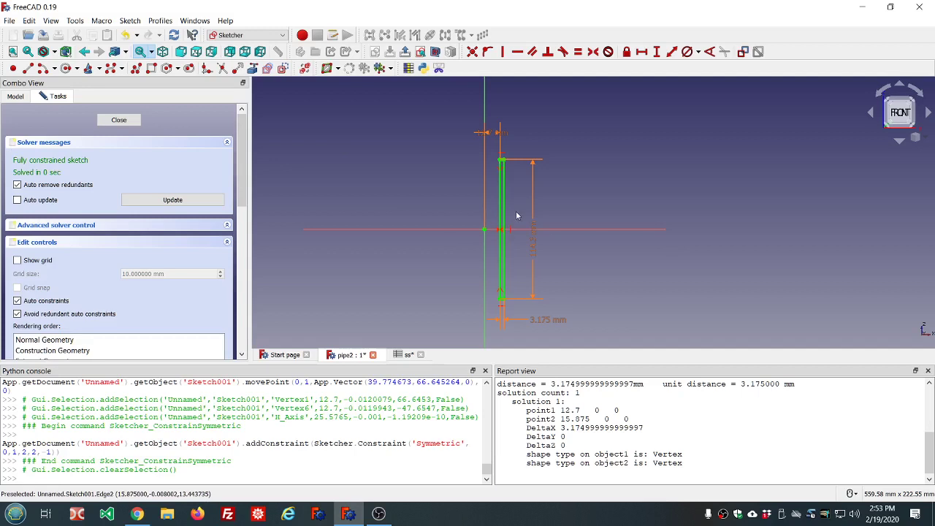
scroll(504, 256, "up", 4)
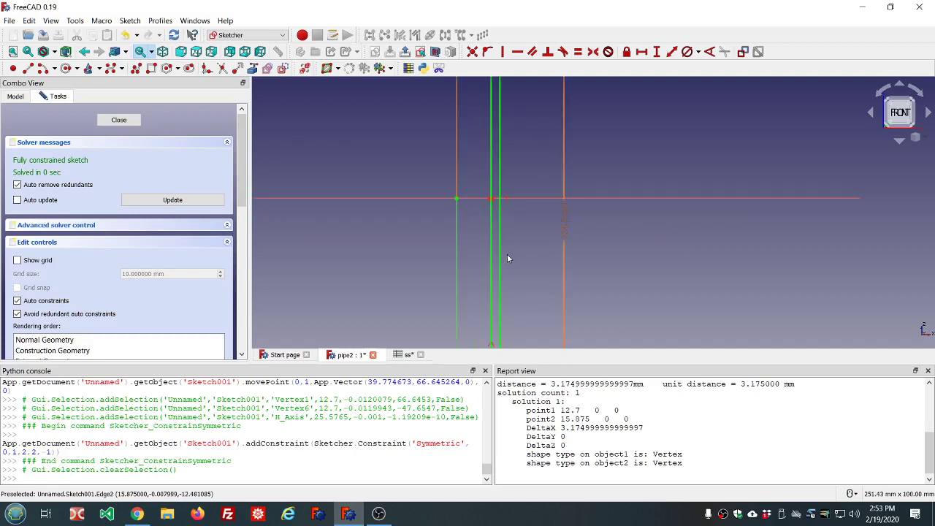
scroll(506, 188, "down", 2)
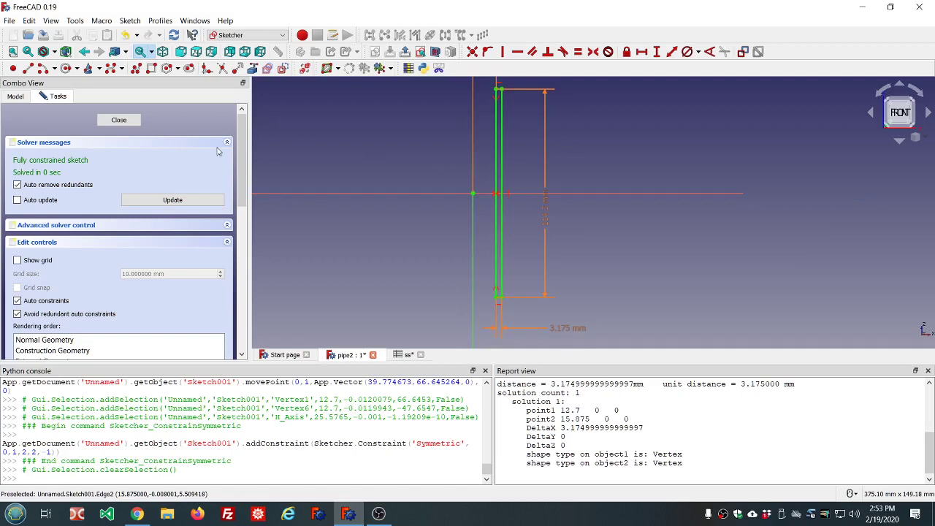
left_click(119, 121)
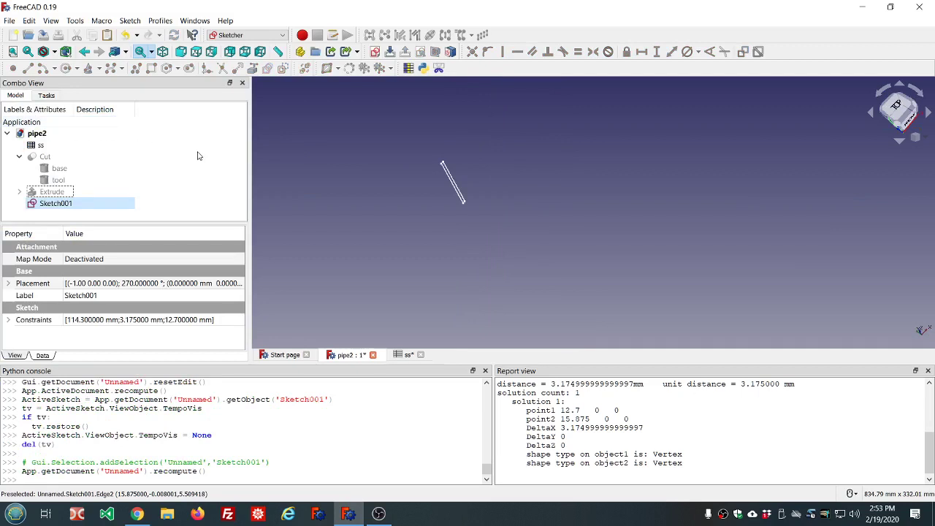
In the Part workbench, revolve Sketch001 by 360° about the Z axis through the origin with Create Solid enabled
left_click(280, 35)
left_click(253, 99)
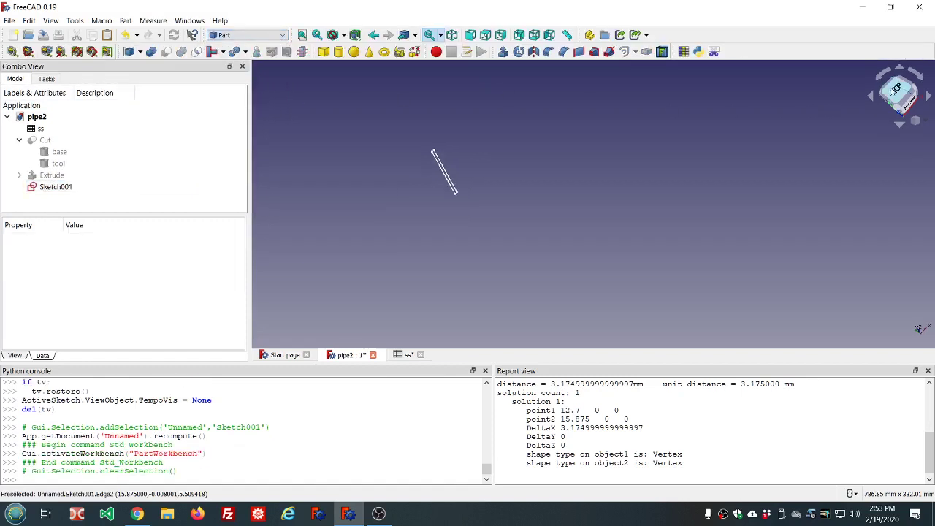
left_click(895, 88)
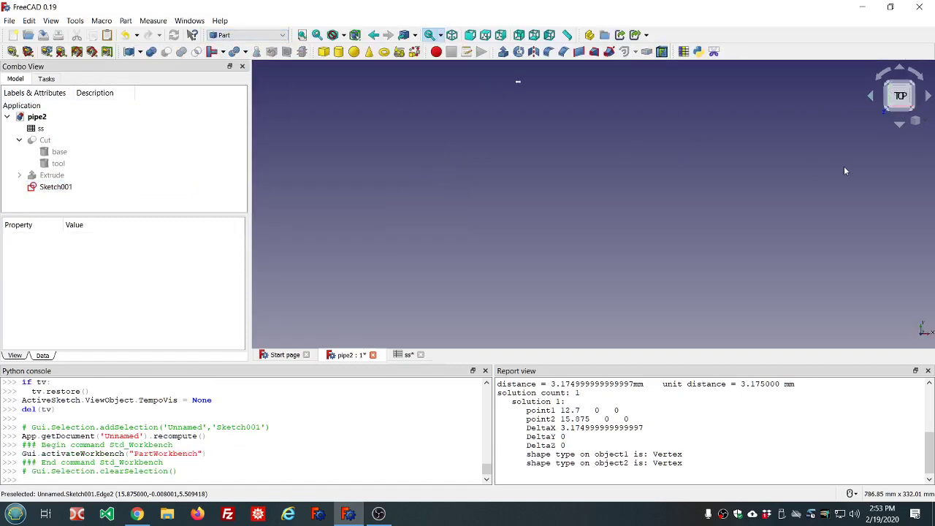
scroll(541, 66, "up", 3)
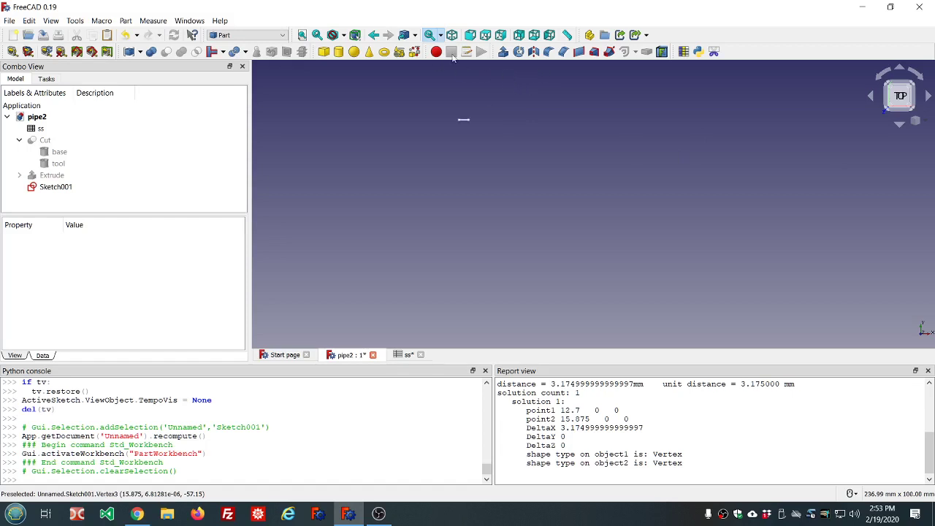
left_click(470, 34)
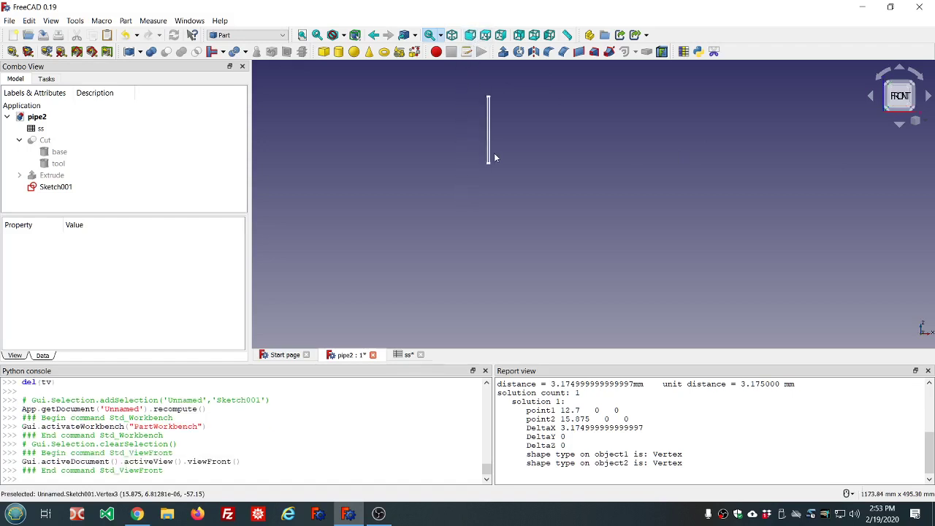
scroll(511, 88, "up", 6)
scroll(511, 88, "down", 2)
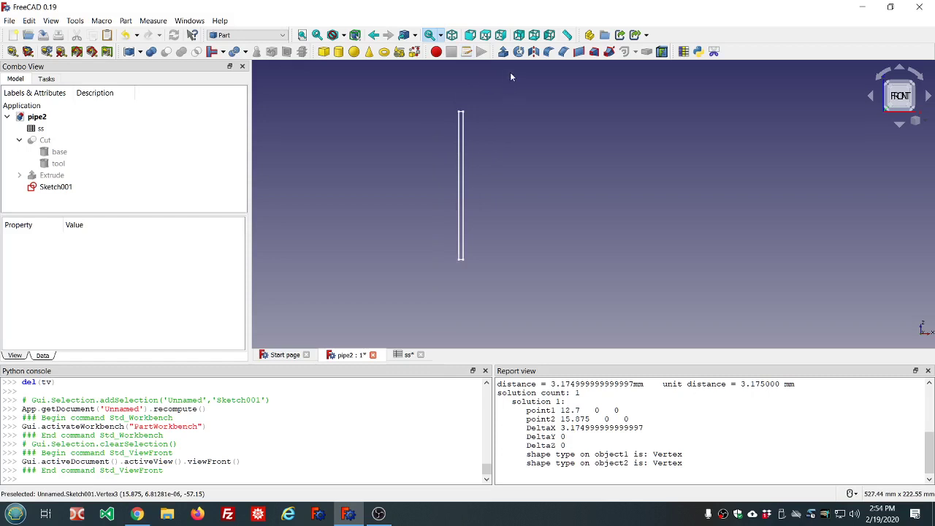
left_click(486, 37)
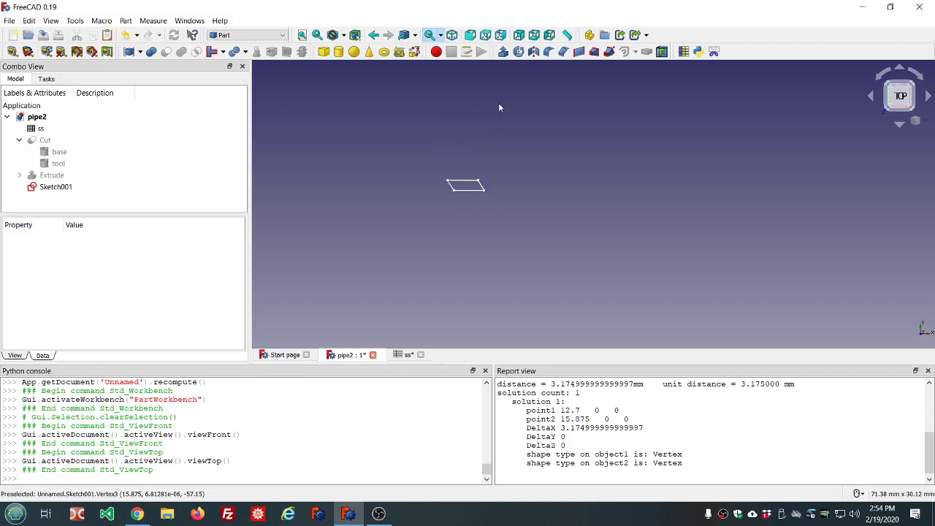
left_click(59, 187)
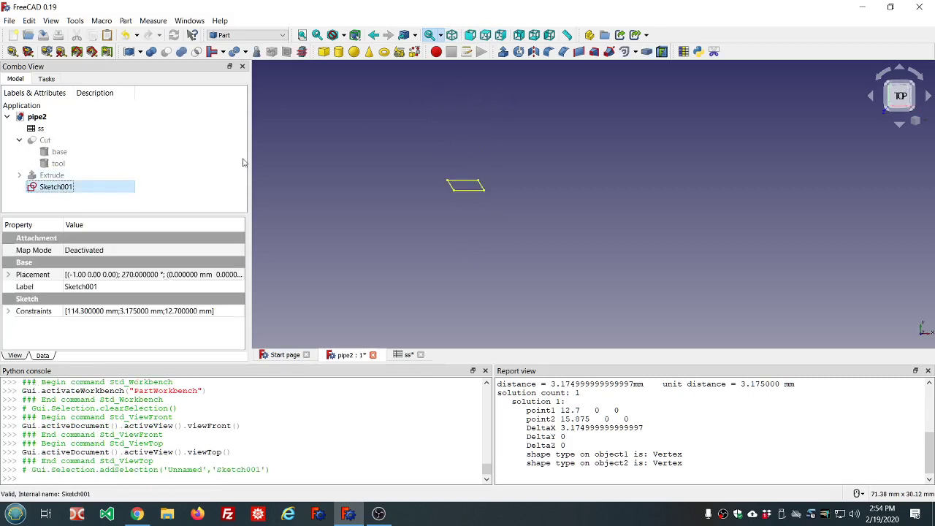
left_click(518, 51)
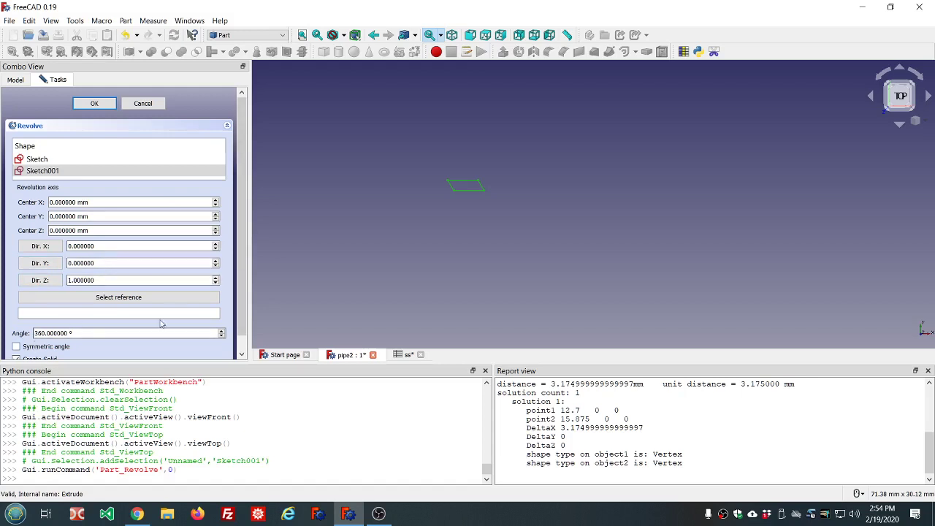
scroll(241, 236, "down", 1)
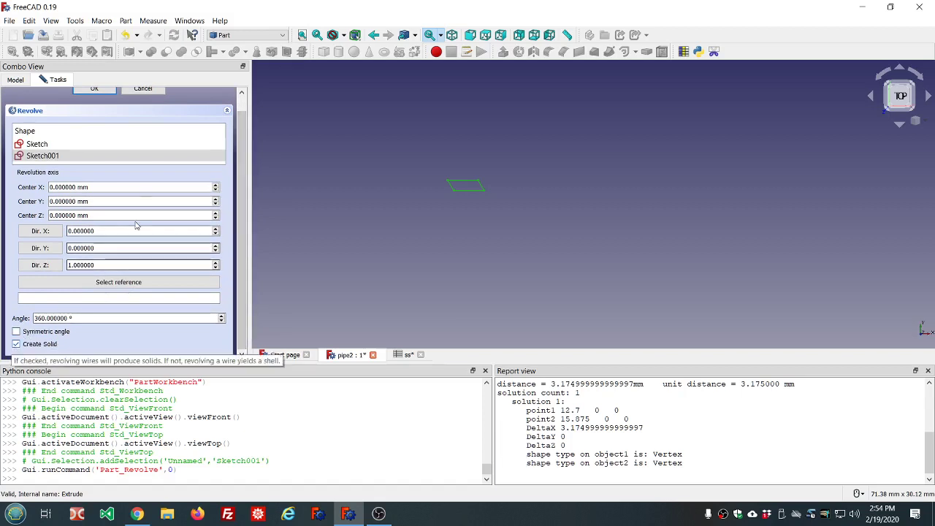
left_click(95, 89)
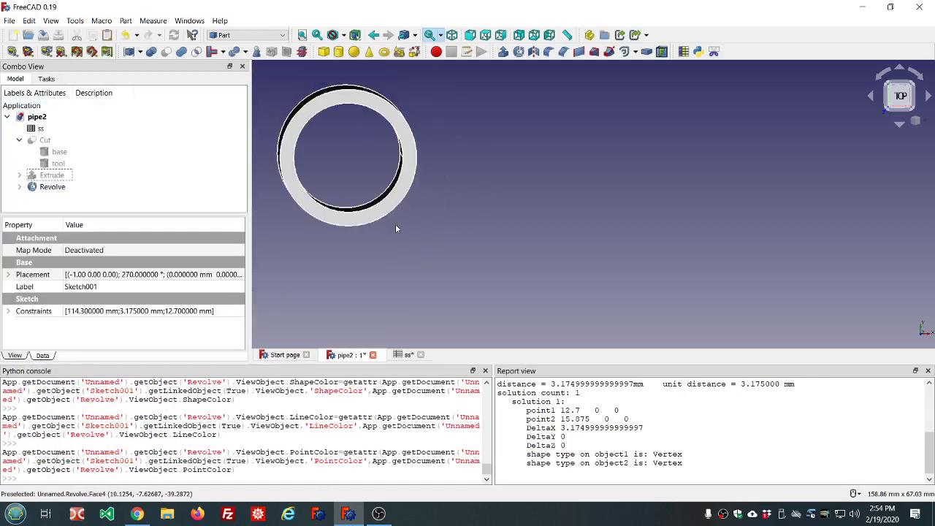
Show the Cut object alongside the revolved pipe and compare their positions along the pipe's axis
scroll(373, 222, "down", 2)
middle_click_drag(366, 194, 365, 146)
scroll(364, 145, "down", 8)
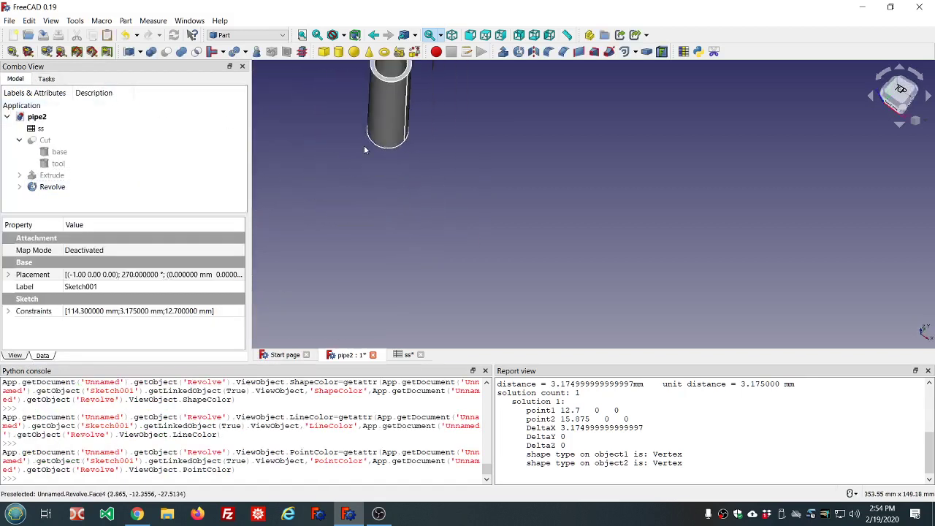
scroll(371, 81, "up", 6)
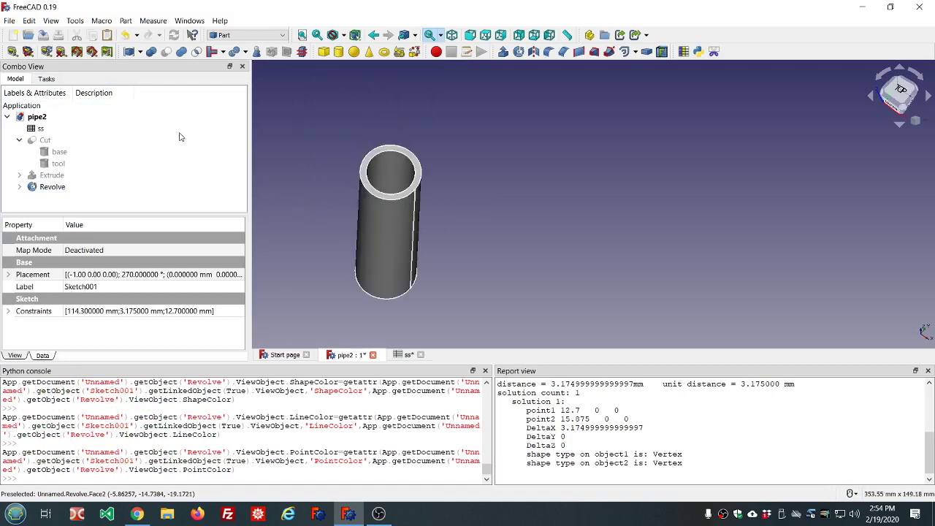
left_click(59, 142)
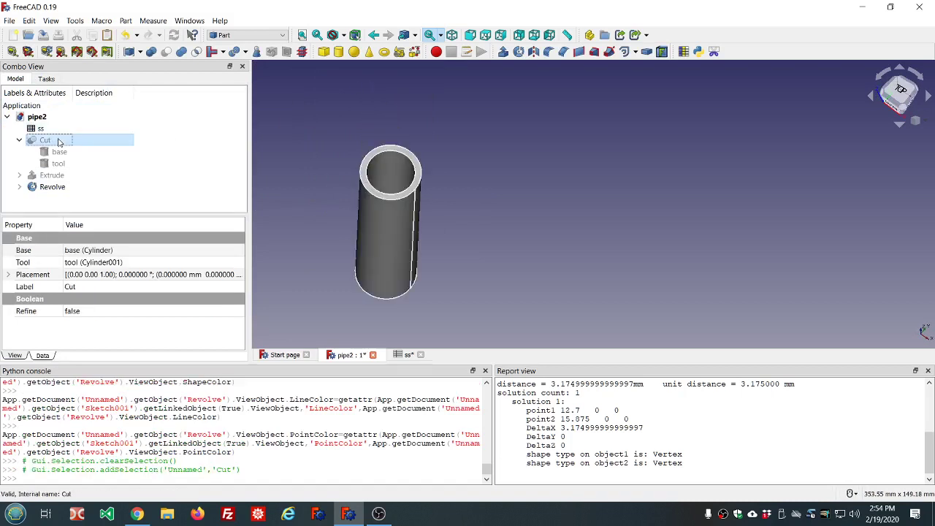
key("space")
key("space")
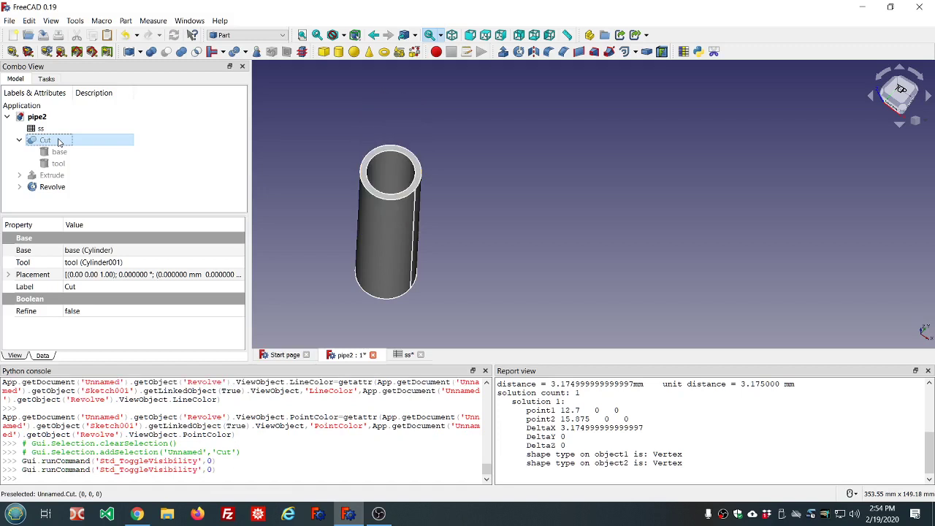
key("space")
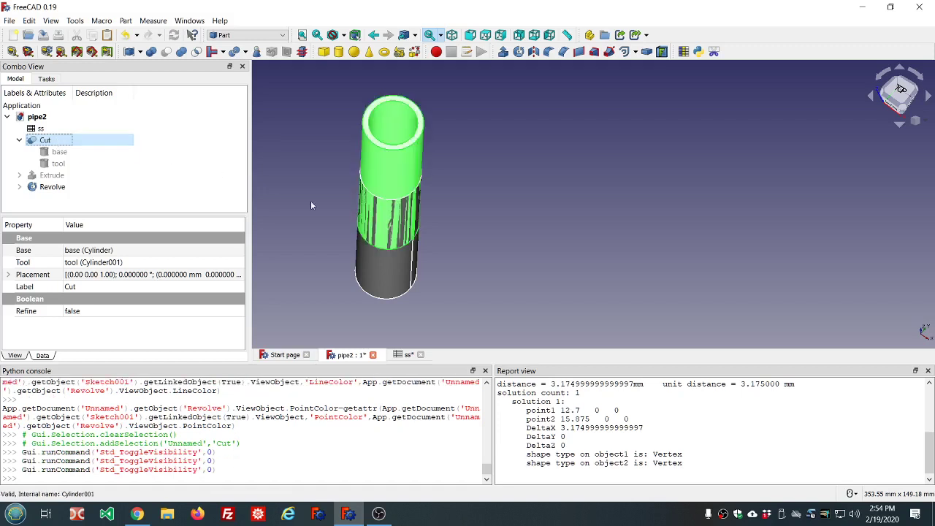
middle_click_drag(459, 221, 390, 166)
scroll(540, 136, "down", 6)
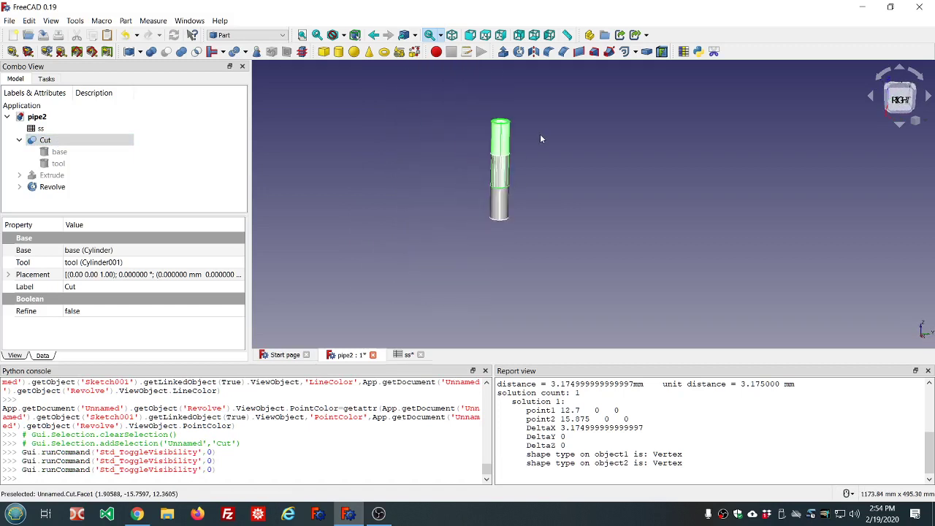
scroll(540, 134, "up", 4)
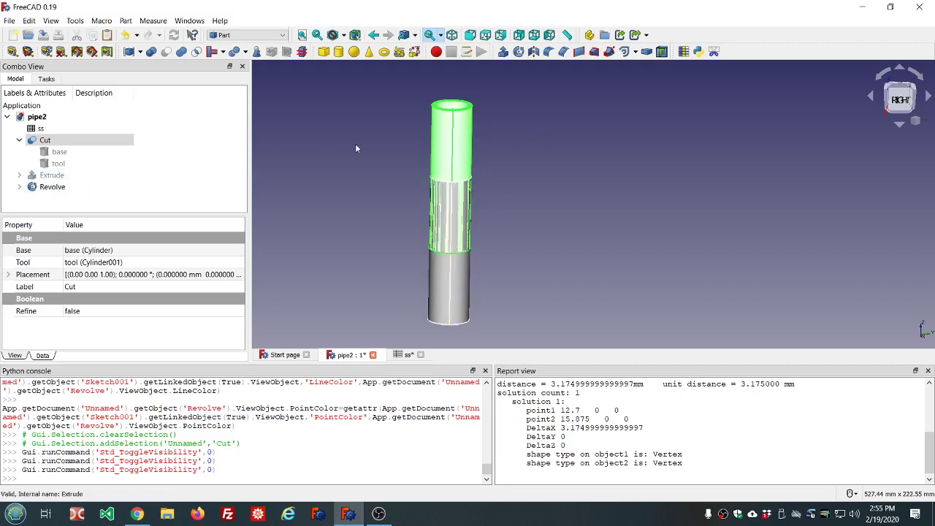
left_click(91, 142)
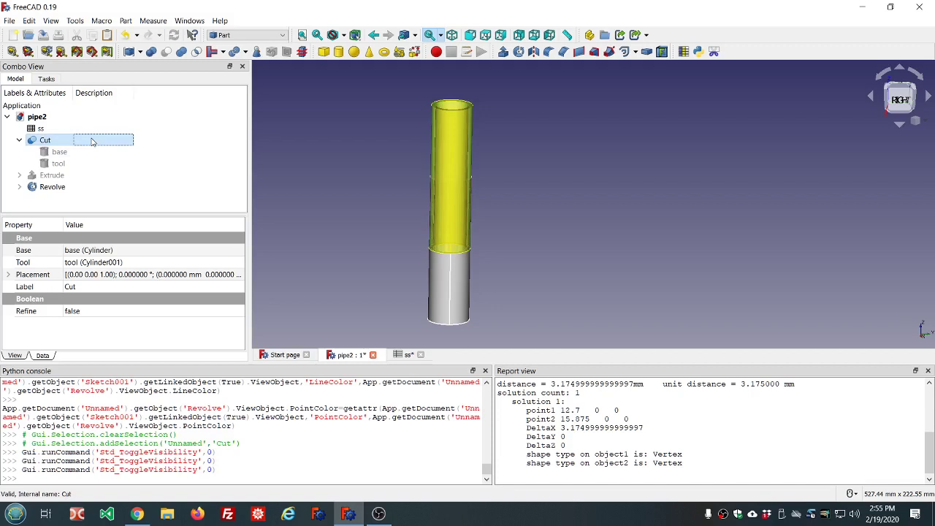
Hide the Cut object, open Sketch001 under Revolve for editing and delete its symmetry constraint, Constraint11
key("space")
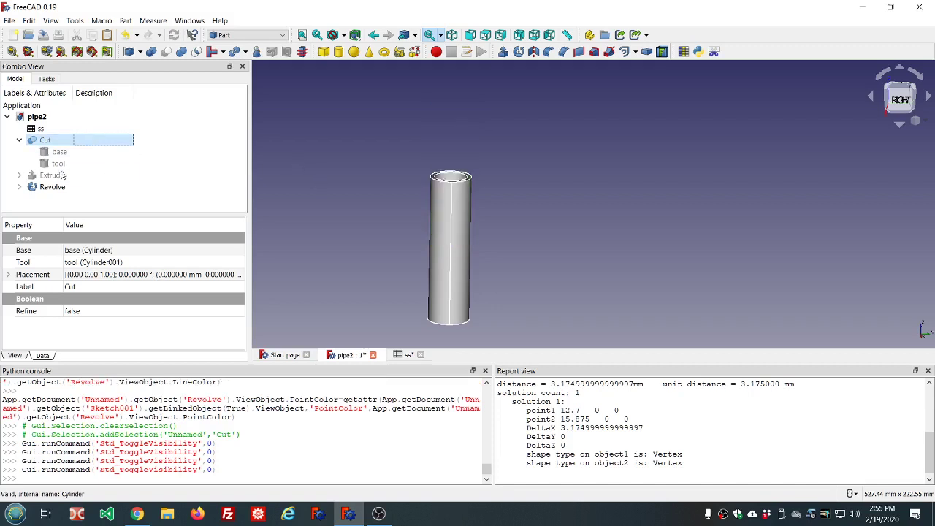
left_click(19, 186)
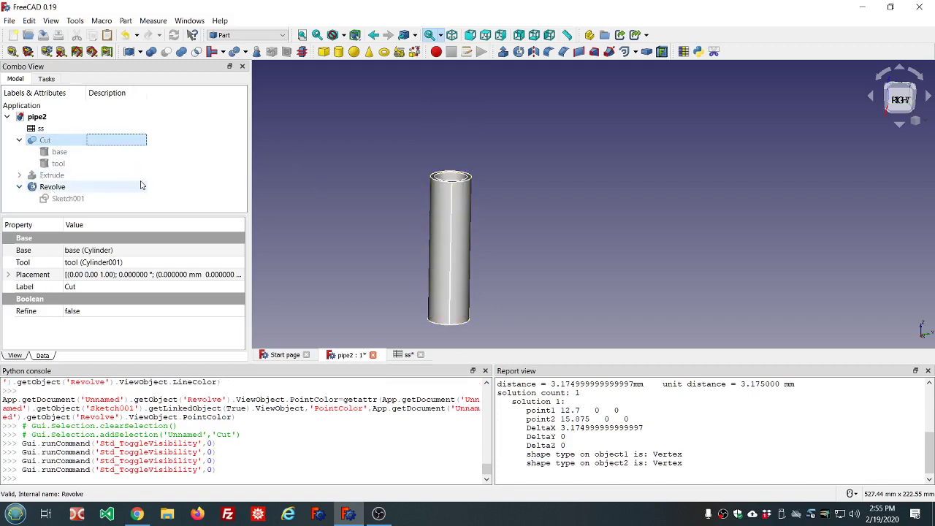
double_click(64, 198)
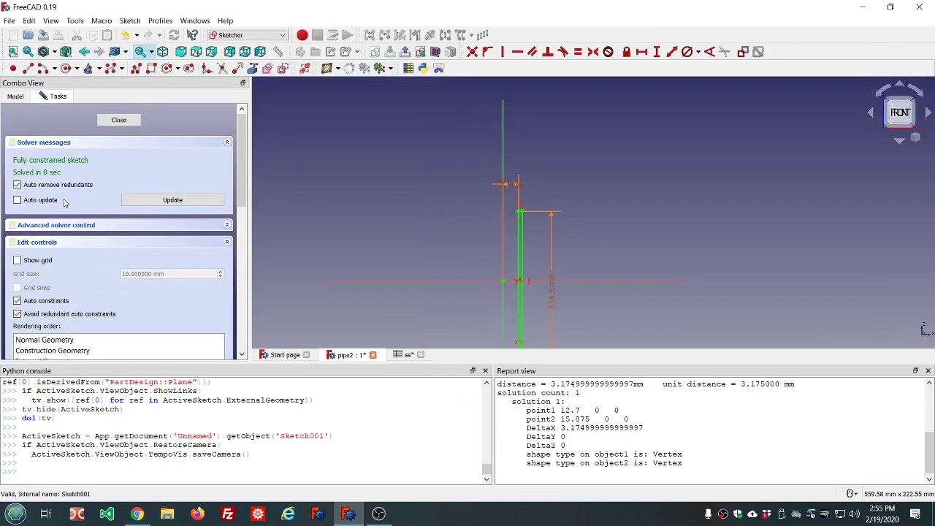
scroll(408, 163, "down", 5)
scroll(409, 182, "up", 3)
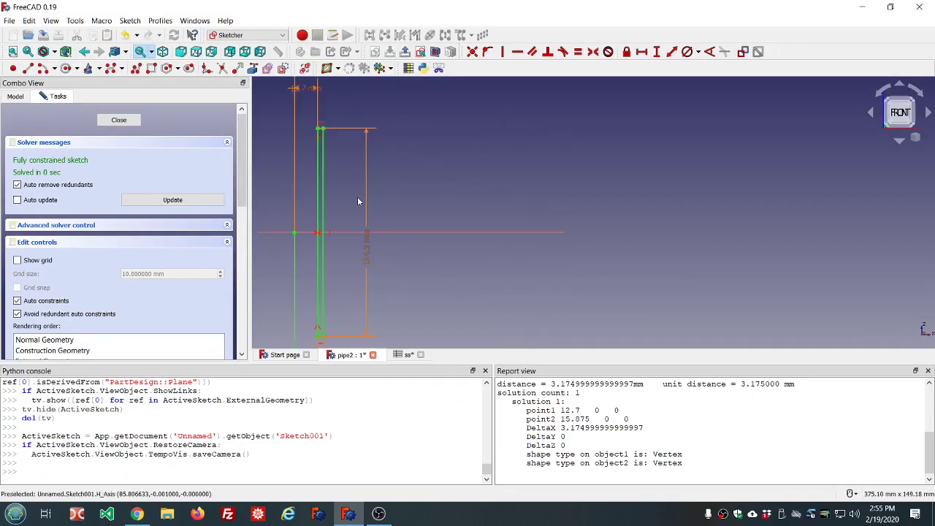
scroll(322, 203, "down", 1)
scroll(279, 206, "up", 4)
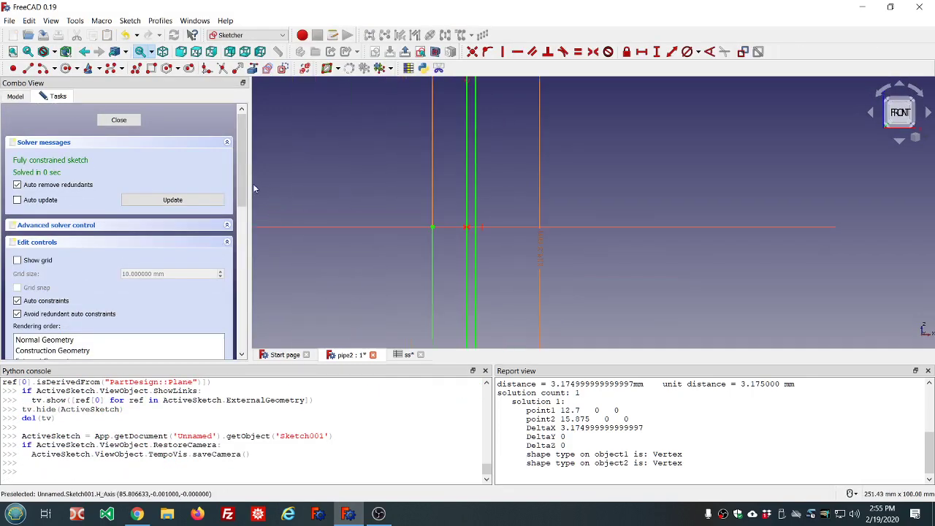
left_click_drag(241, 172, 242, 276)
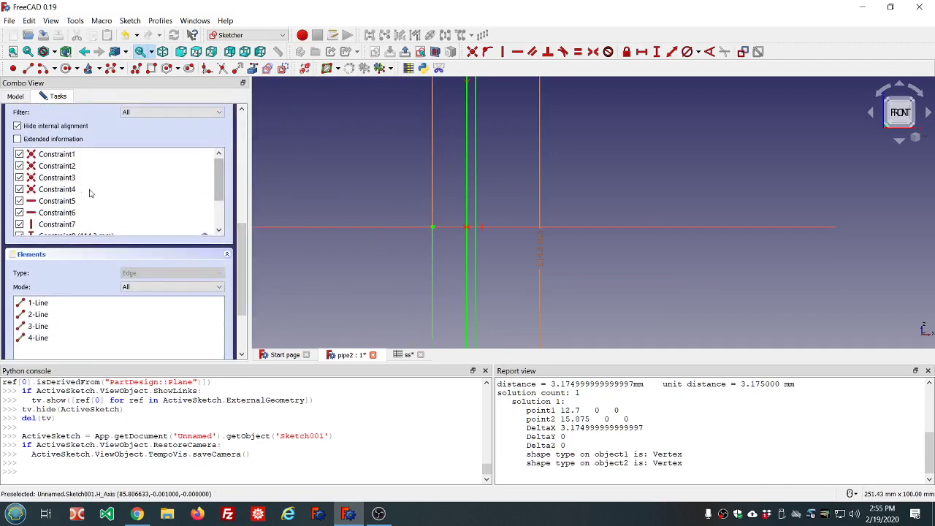
left_click_drag(217, 179, 220, 228)
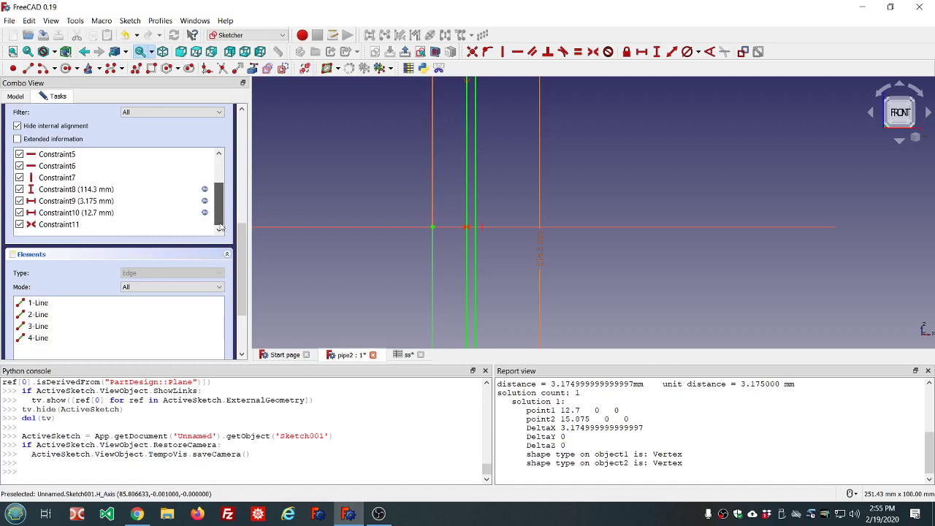
left_click(61, 225)
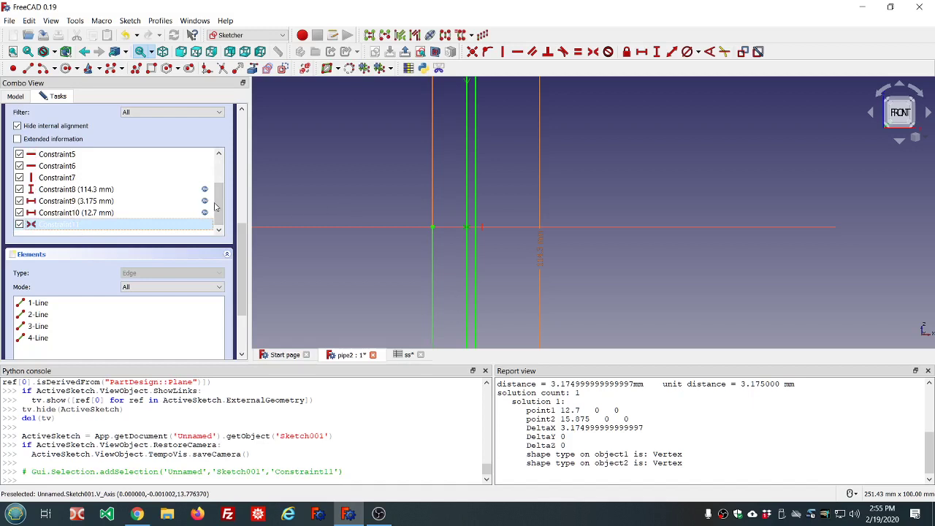
right_click(72, 225)
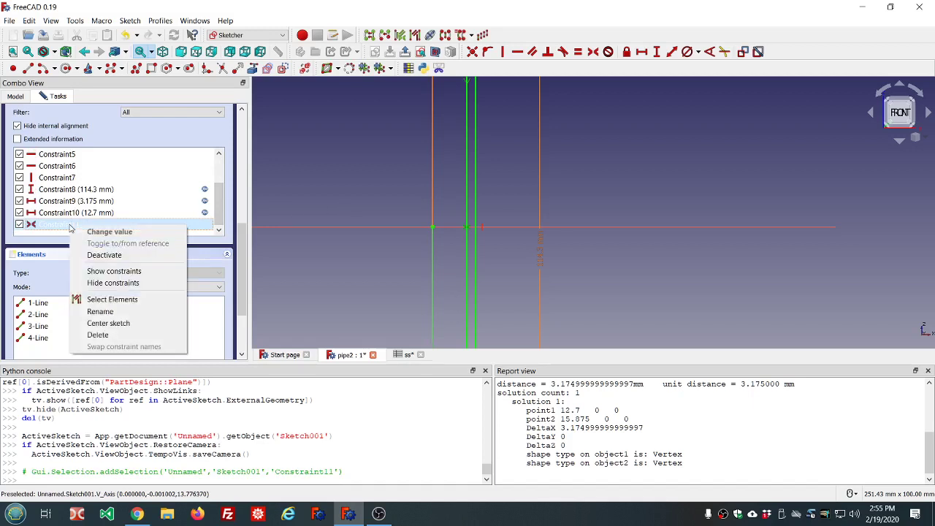
left_click(90, 335)
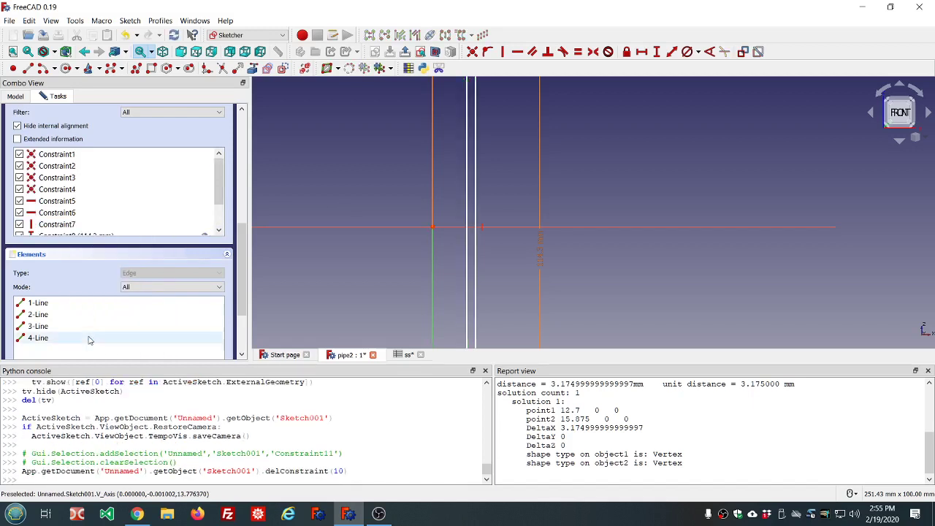
Pull the rectangle's upper-right corner up and outward to test its freedom, and check the sketch's remaining degrees of freedom
scroll(359, 267, "down", 3)
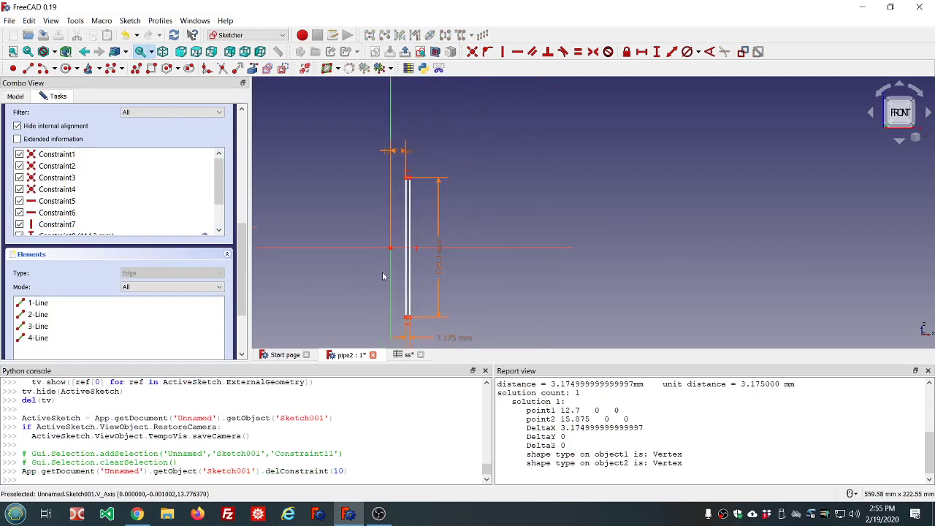
mouse_move(409, 179)
left_mouse_down()
mouse_move(431, 120)
mouse_move(398, 130)
mouse_move(454, 132)
mouse_move(422, 139)
left_mouse_up()
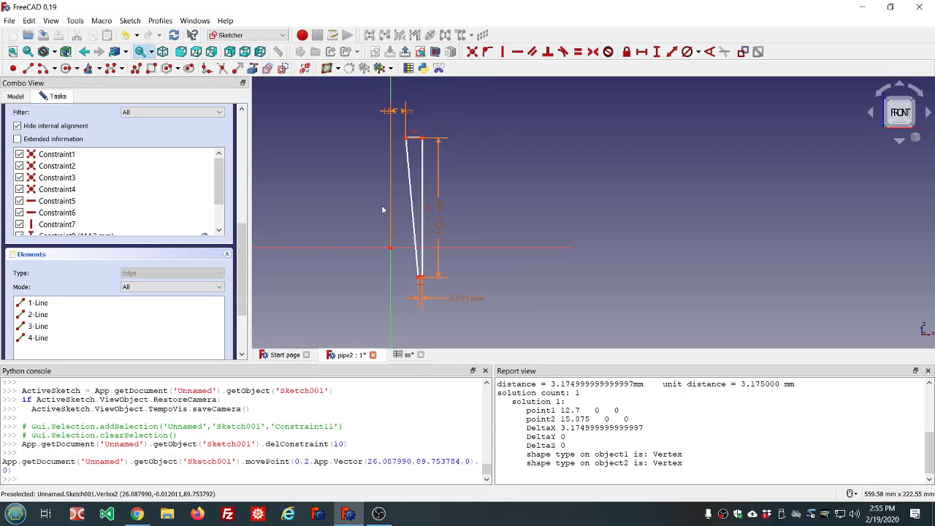
scroll(381, 210, "up", 2)
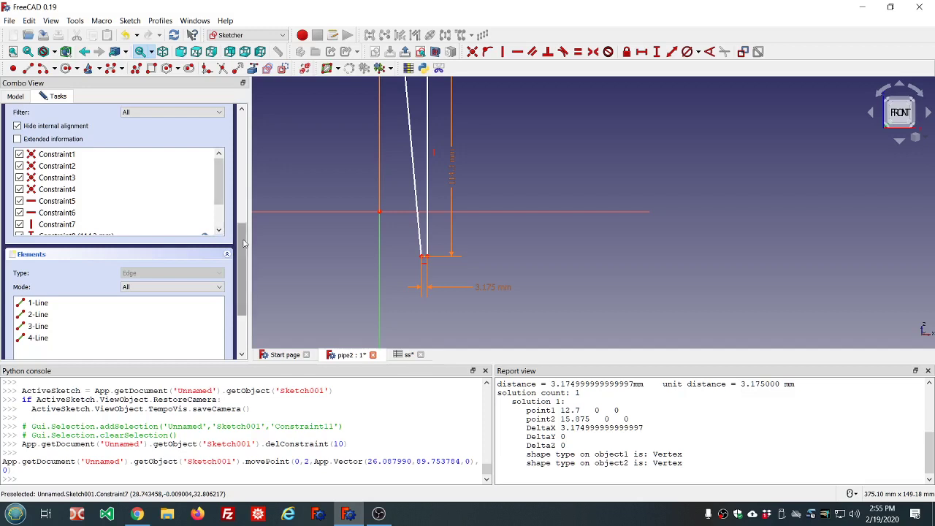
scroll(244, 232, "up", 1)
scroll(244, 233, "up", 4)
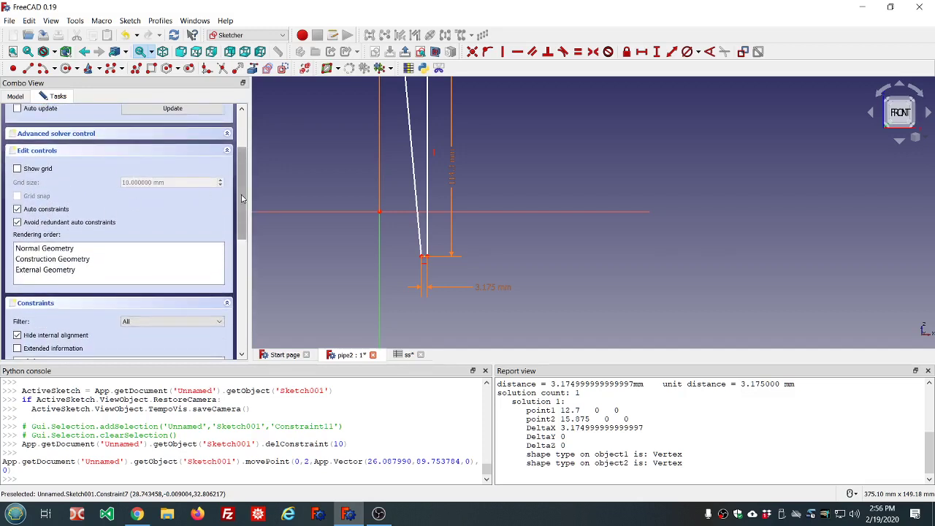
scroll(241, 185, "up", 1)
scroll(242, 184, "up", 2)
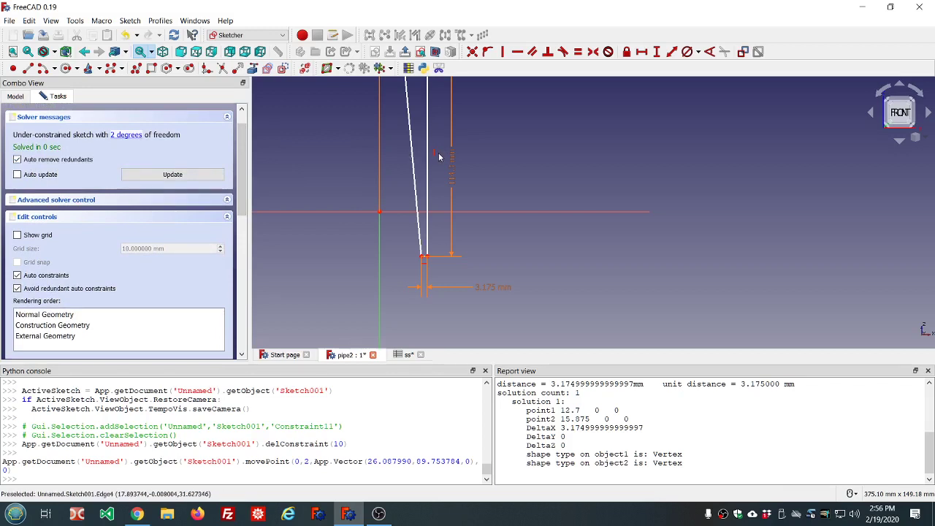
Apply a vertical constraint to the slanted inner edge of the wall profile
left_click(414, 156)
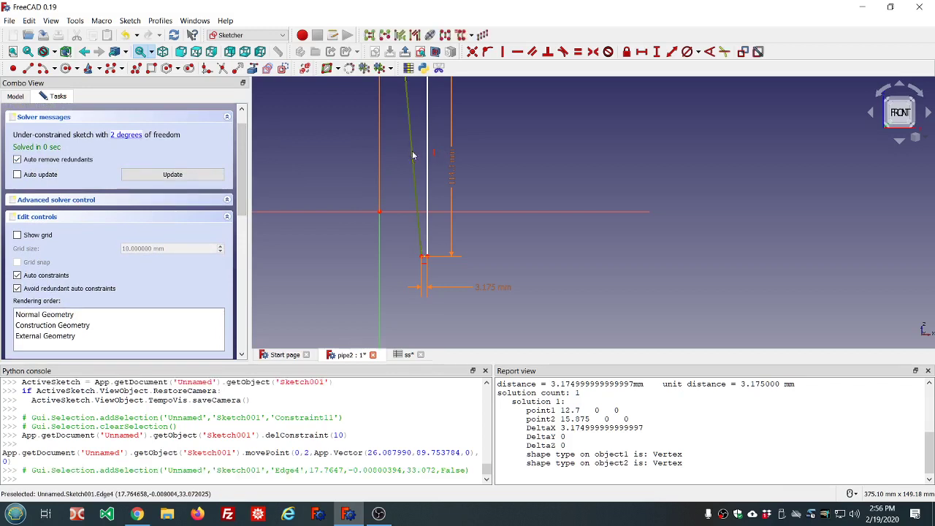
scroll(337, 167, "down", 4)
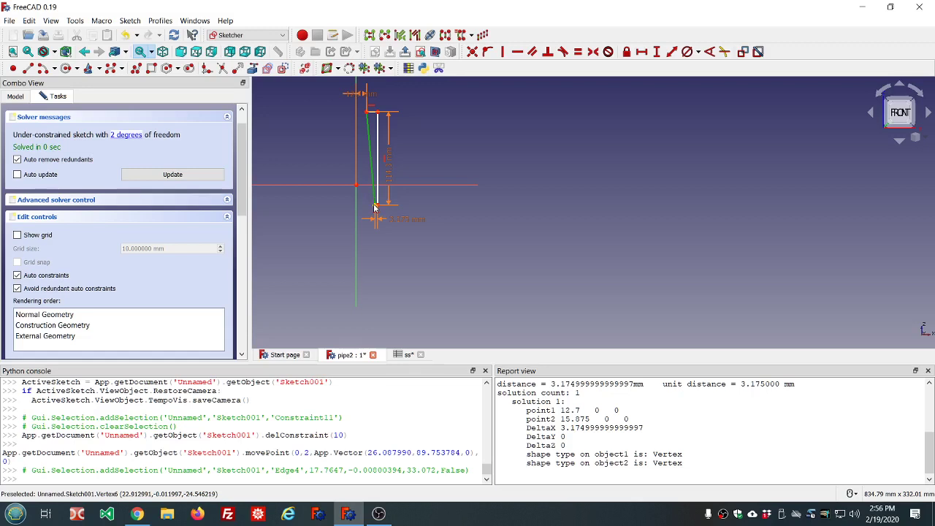
left_click(371, 155)
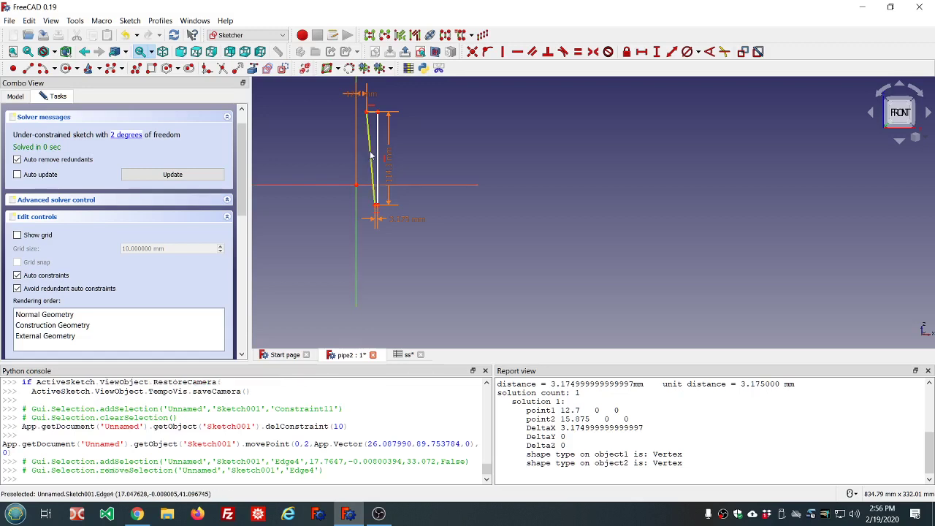
left_click(502, 51)
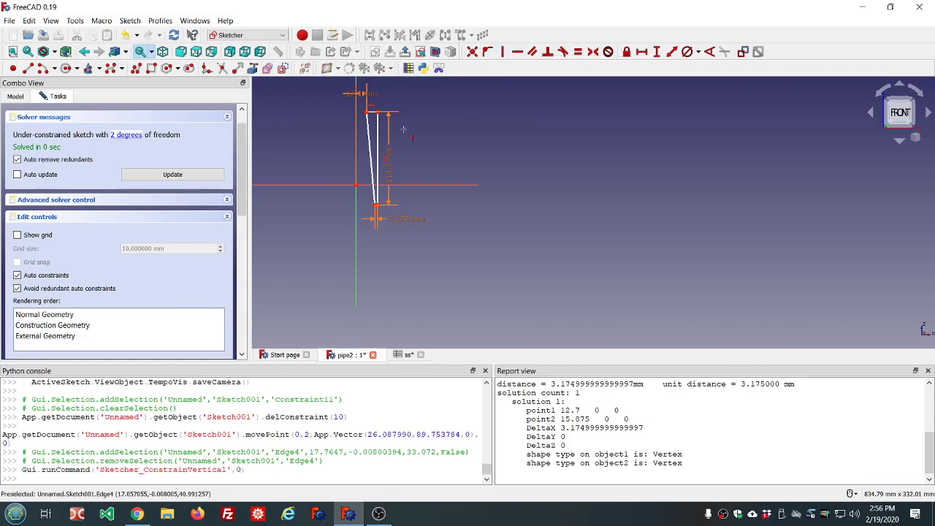
left_click(371, 149)
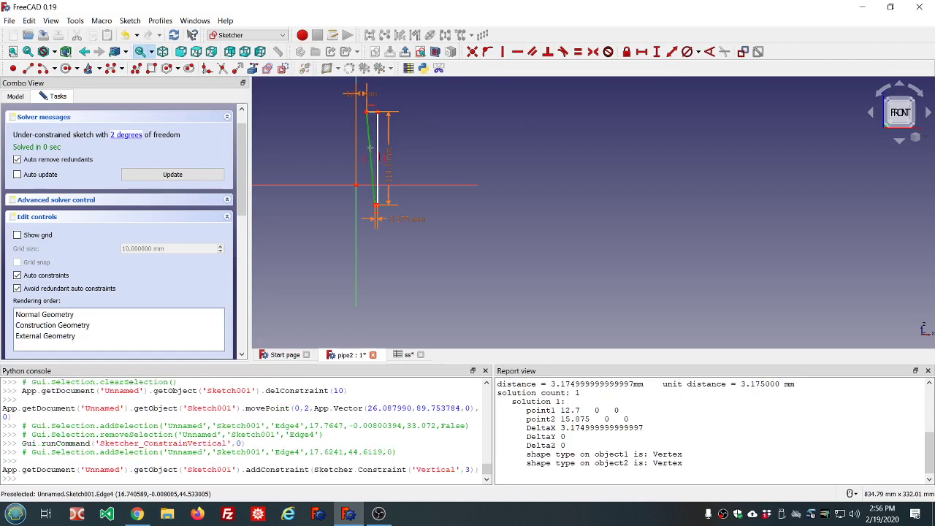
left_click(365, 155)
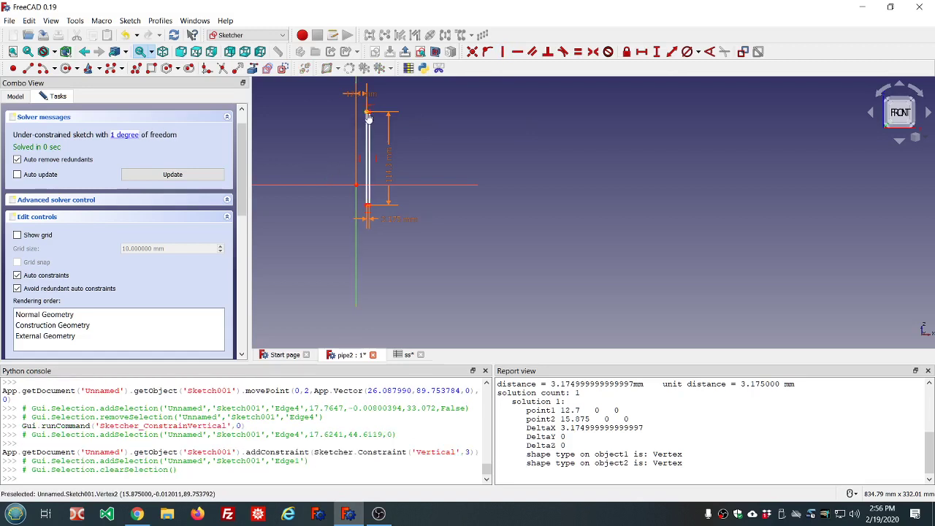
Fix the profile's lower-left corner onto the horizontal axis with a point-on-object constraint, and close the sketch
left_click_drag(367, 115, 375, 79)
scroll(368, 175, "up", 3)
scroll(368, 173, "up", 2)
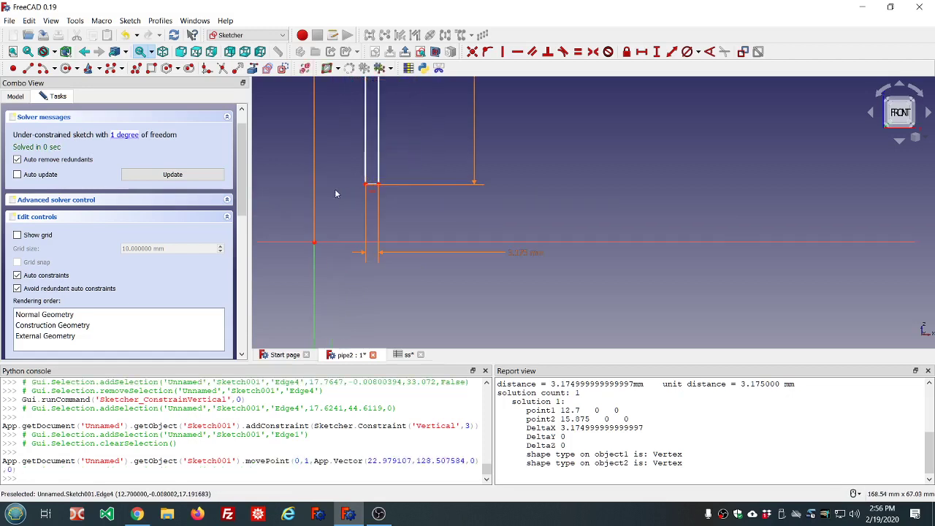
left_click(342, 242)
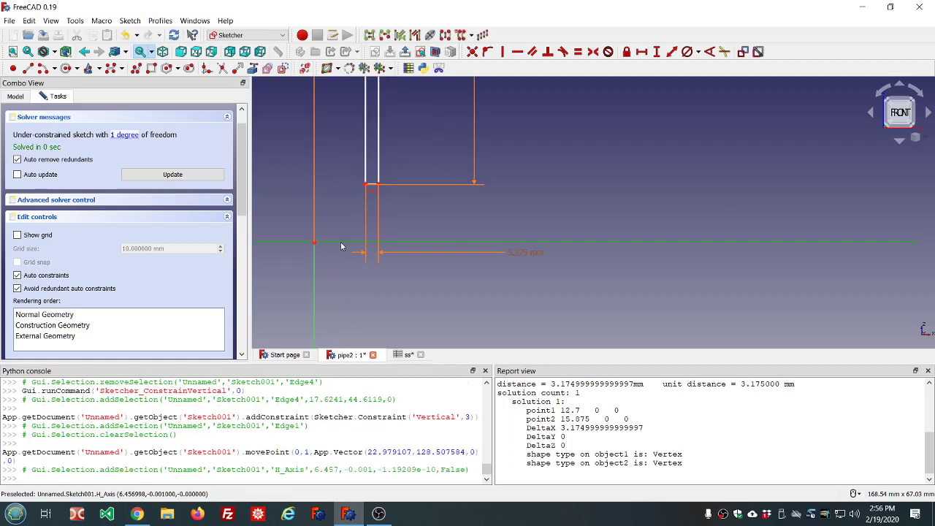
left_click(368, 187)
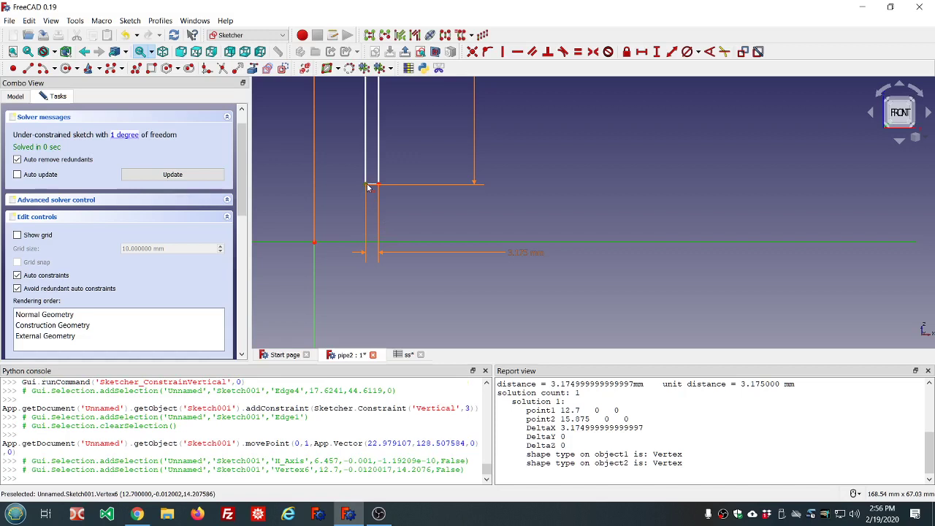
left_click(488, 53)
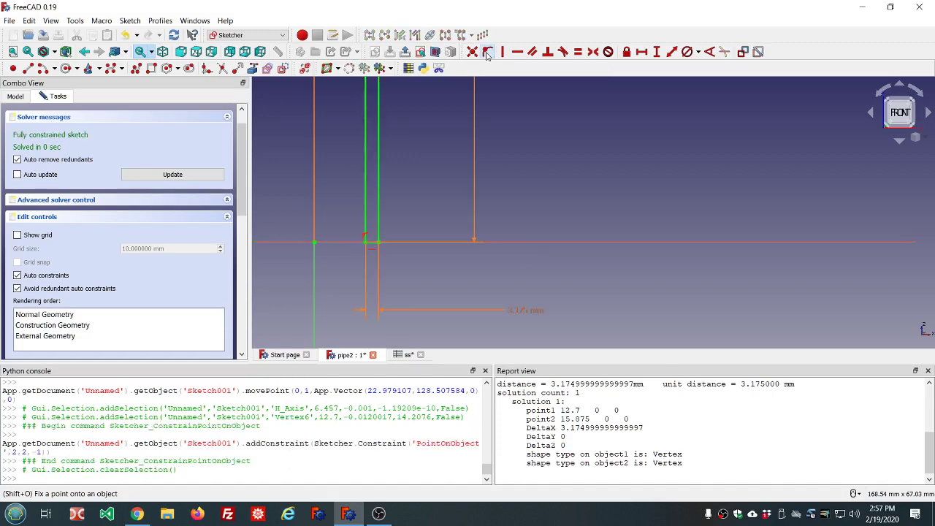
scroll(441, 201, "down", 3)
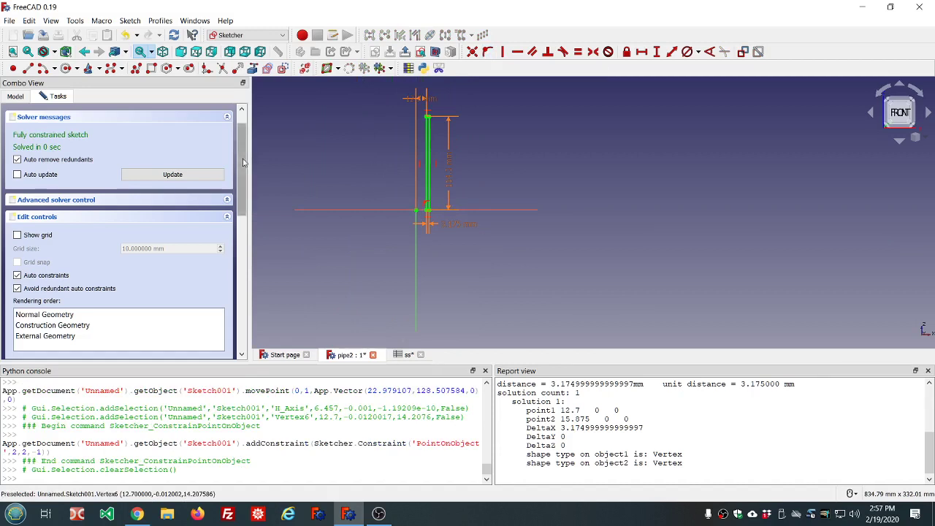
left_click(243, 111)
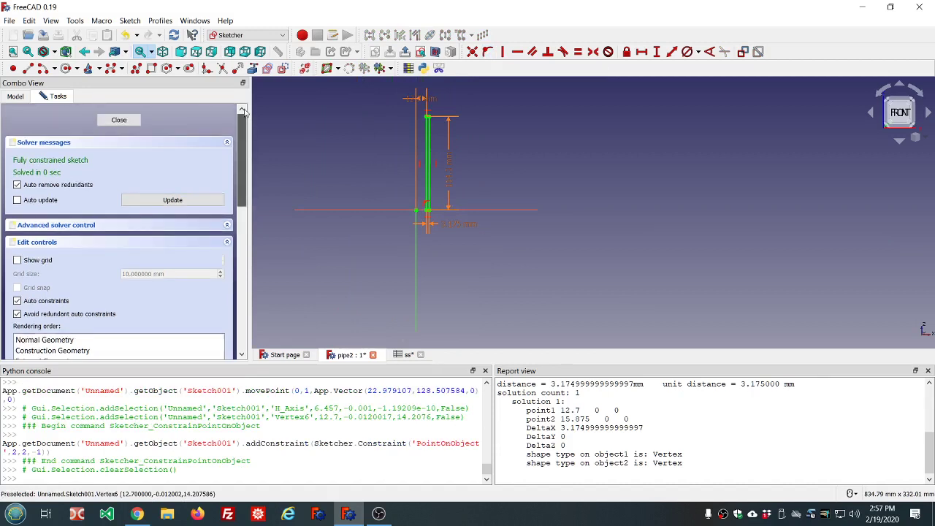
left_click(116, 121)
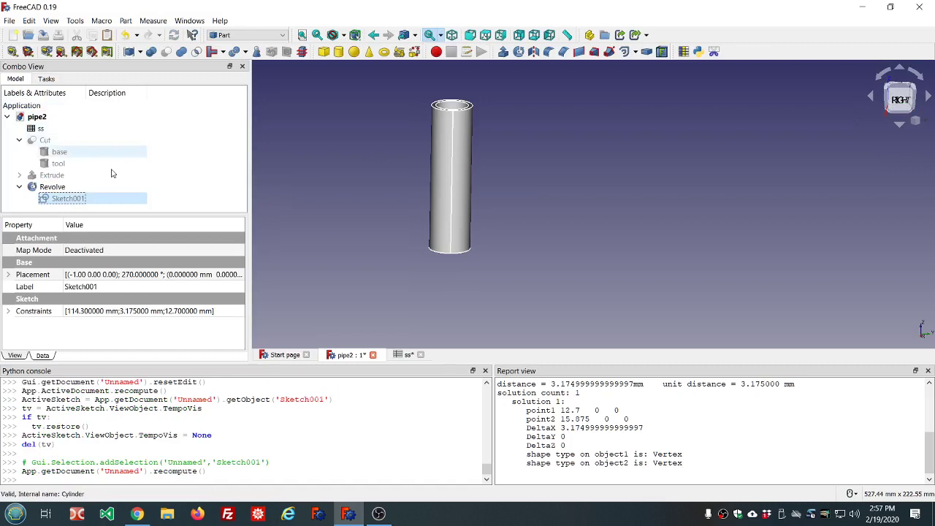
Toggle the Cut object's visibility to compare its position with the revolved pipe, leaving it hidden
left_click(66, 146)
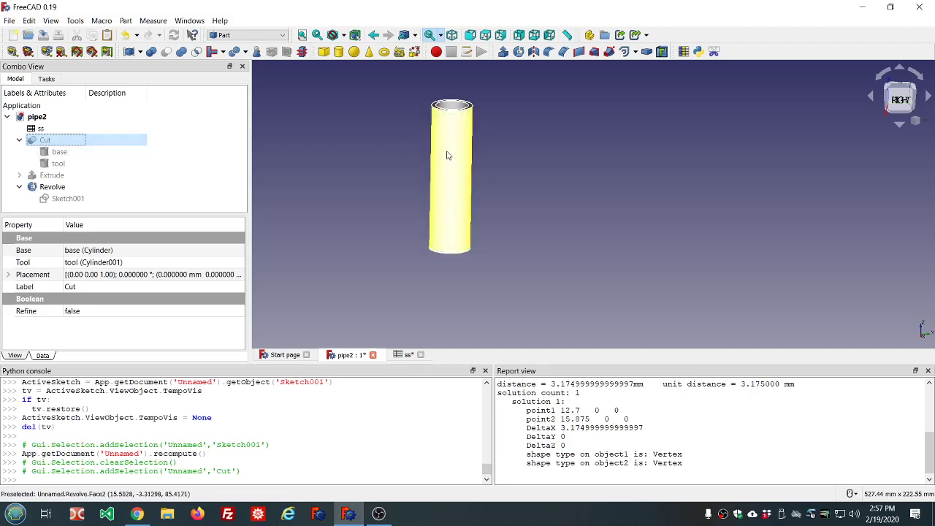
key("space")
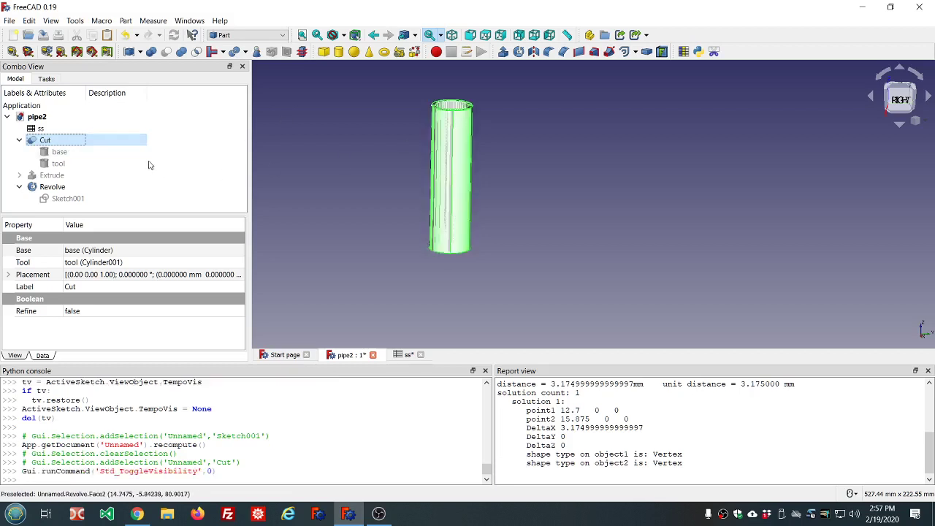
key("space")
key("space")
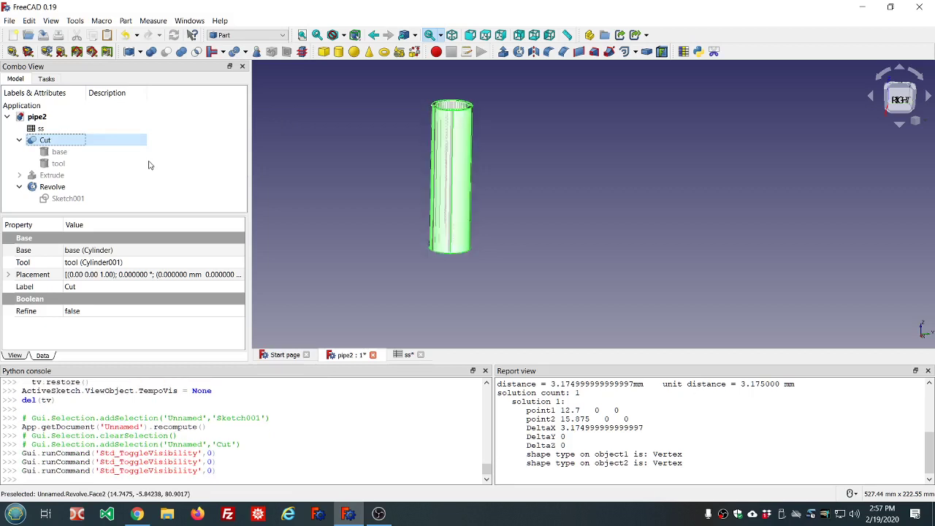
key("space")
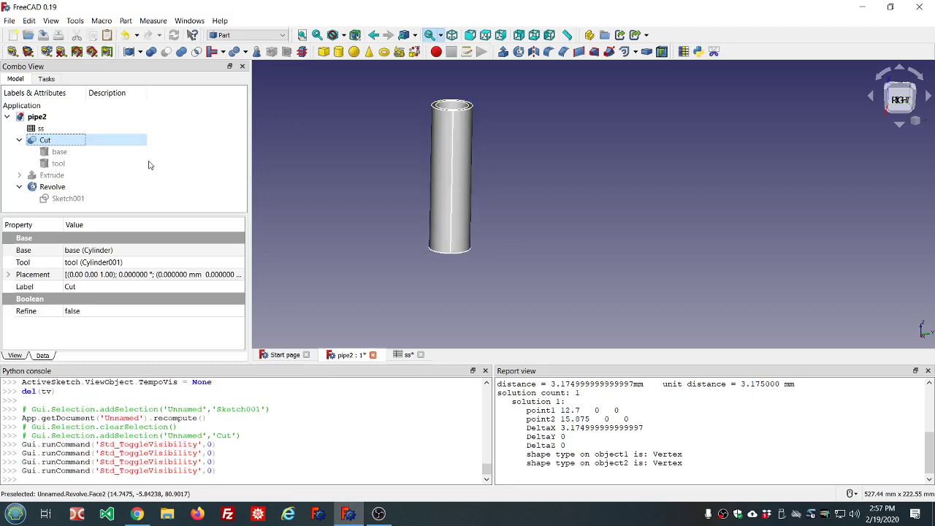
Hide the Revolve object, show its source Sketch001, and display the whole profile in the front view
left_click(59, 189)
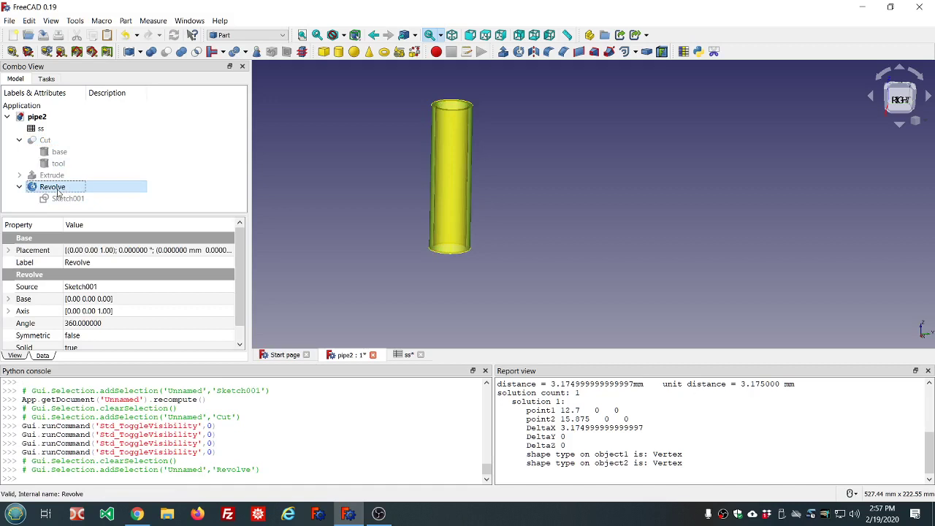
key("space")
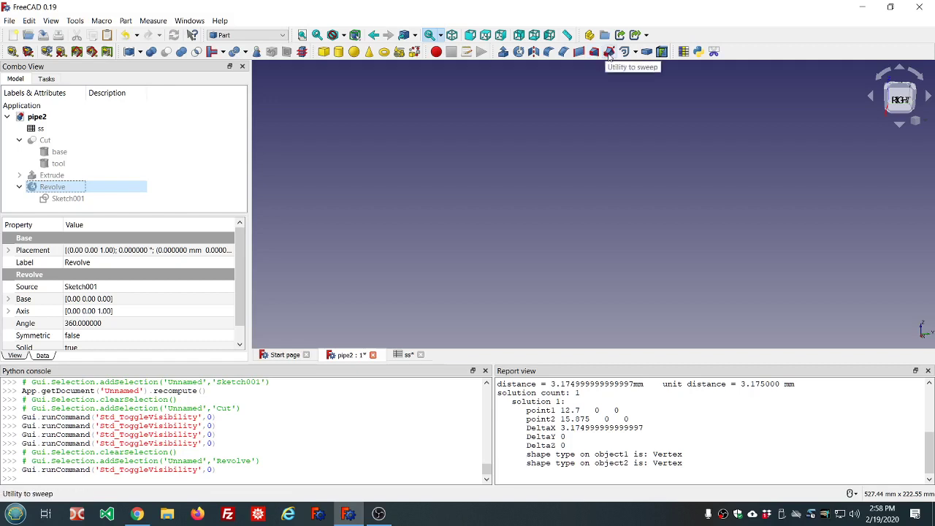
left_click(68, 199)
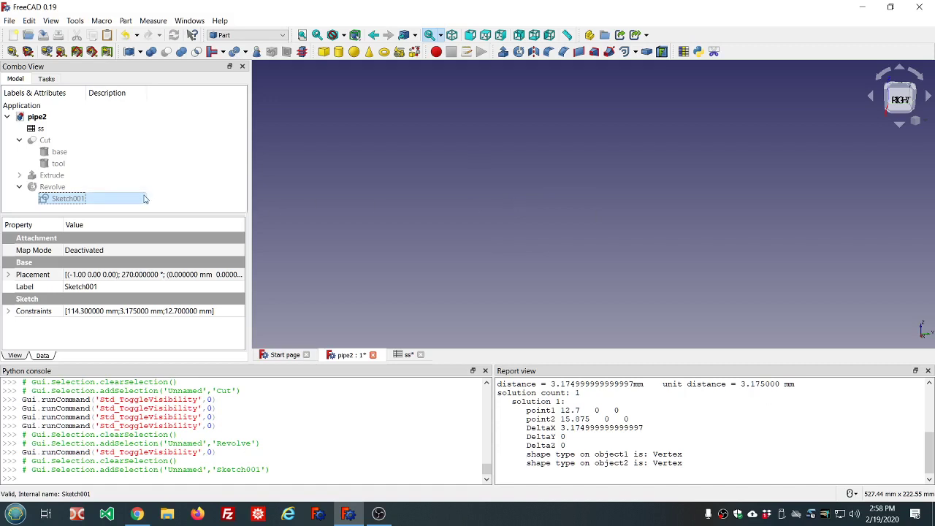
key("space")
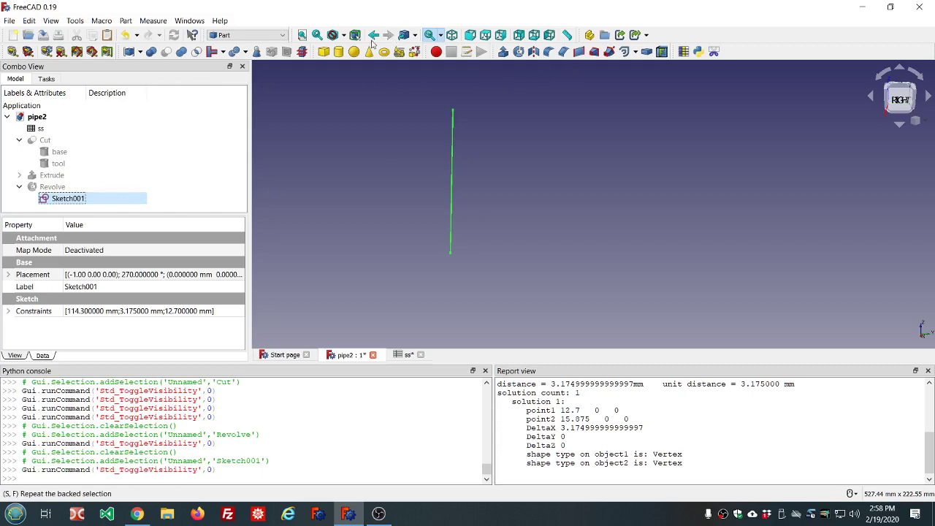
left_click(469, 38)
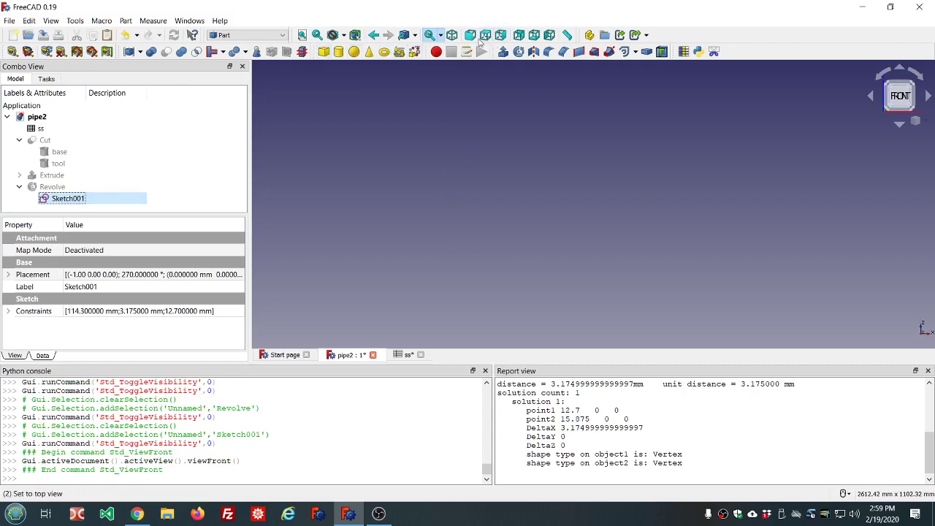
left_click(303, 40)
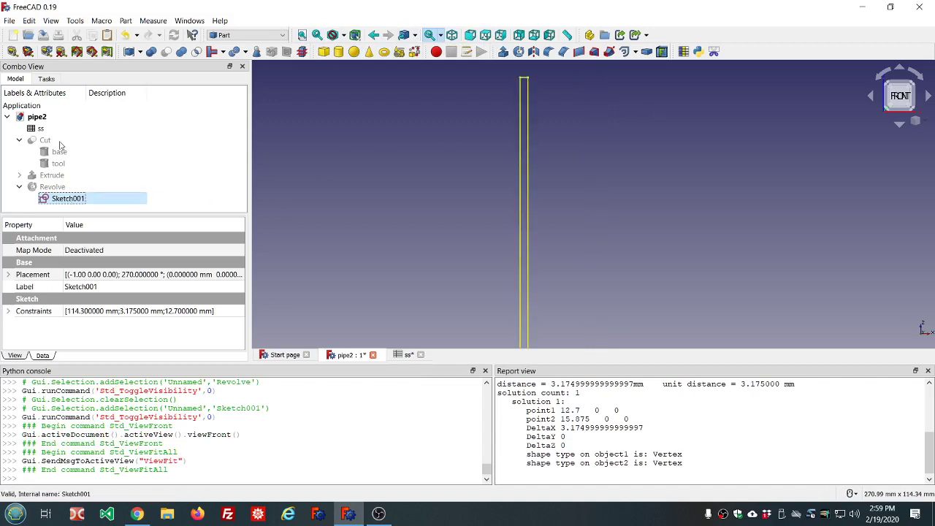
Duplicate Sketch001 without its ss spreadsheet dependency, and hide the original sketch
left_click(28, 22)
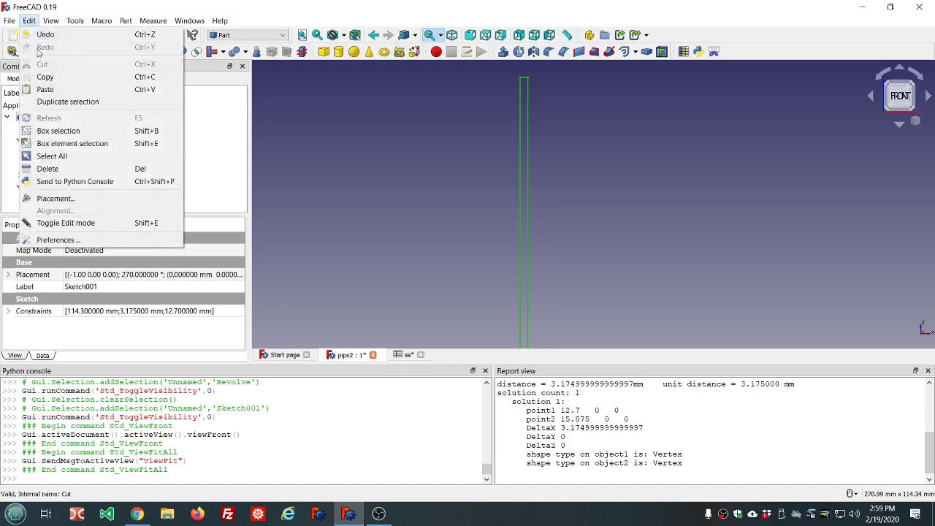
left_click(54, 102)
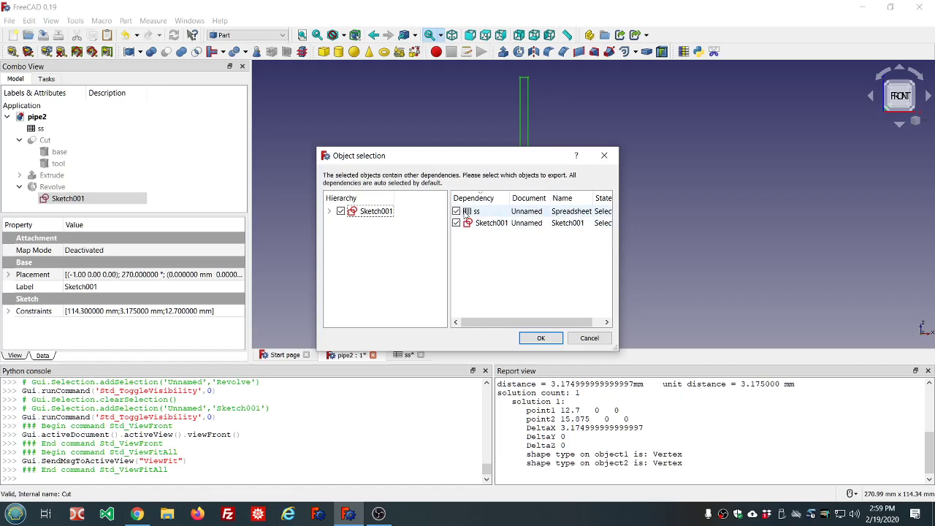
left_click(457, 211)
left_click(541, 338)
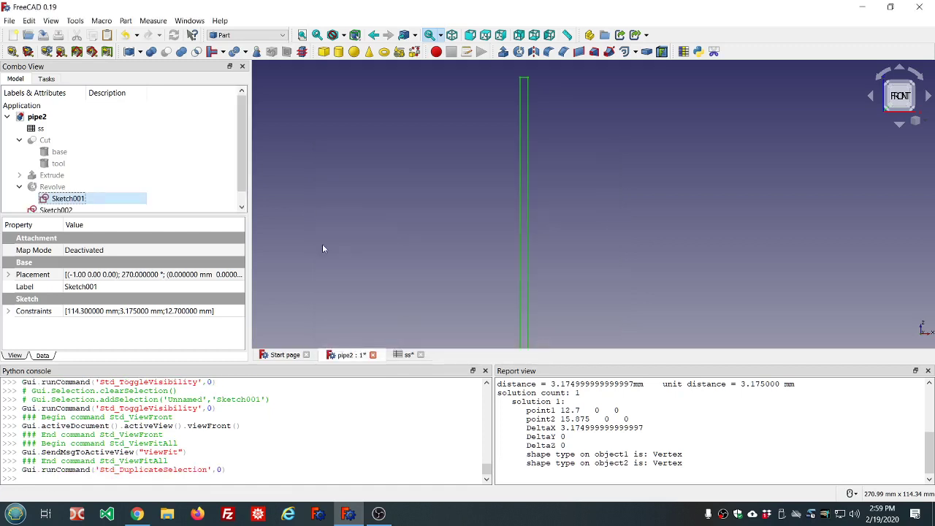
key("space")
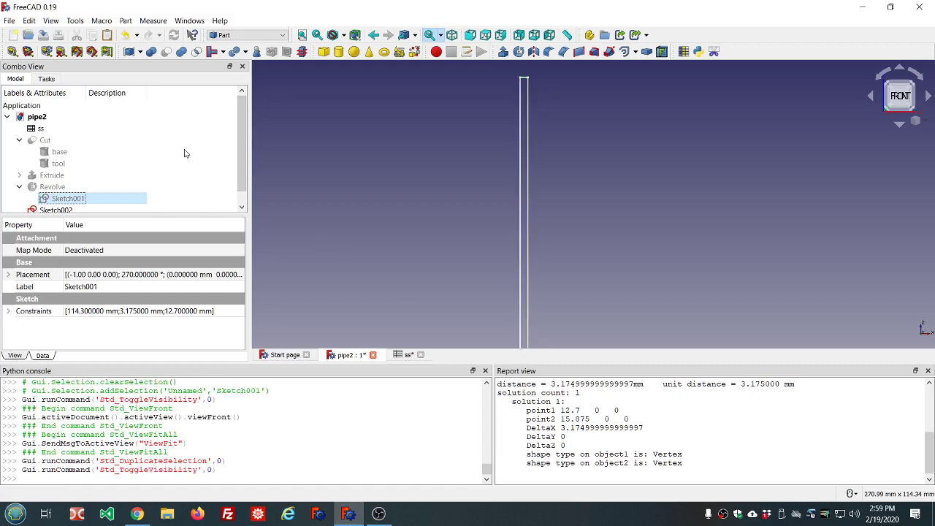
Switch to the Sketcher workbench and create a new sketch on the XY-Plane with zero offset
scroll(188, 154, "down", 1)
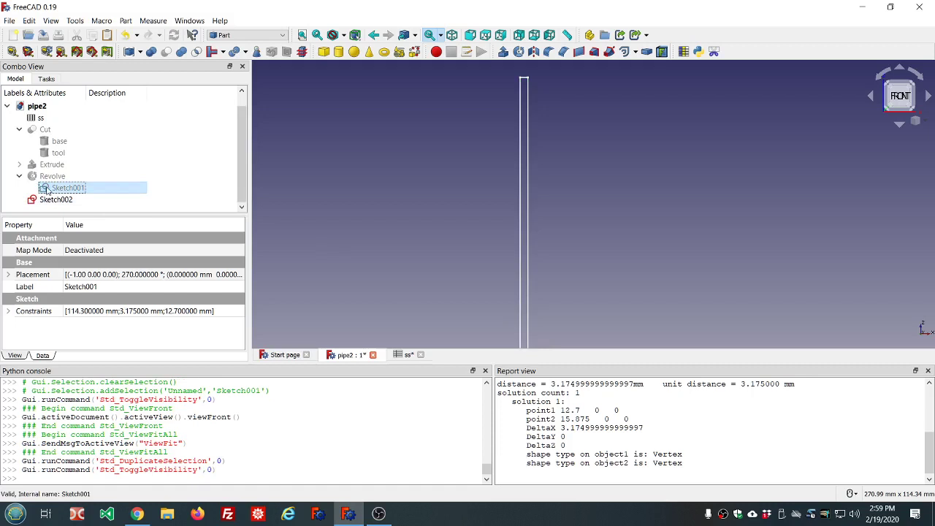
scroll(396, 185, "down", 2)
scroll(397, 185, "down", 1)
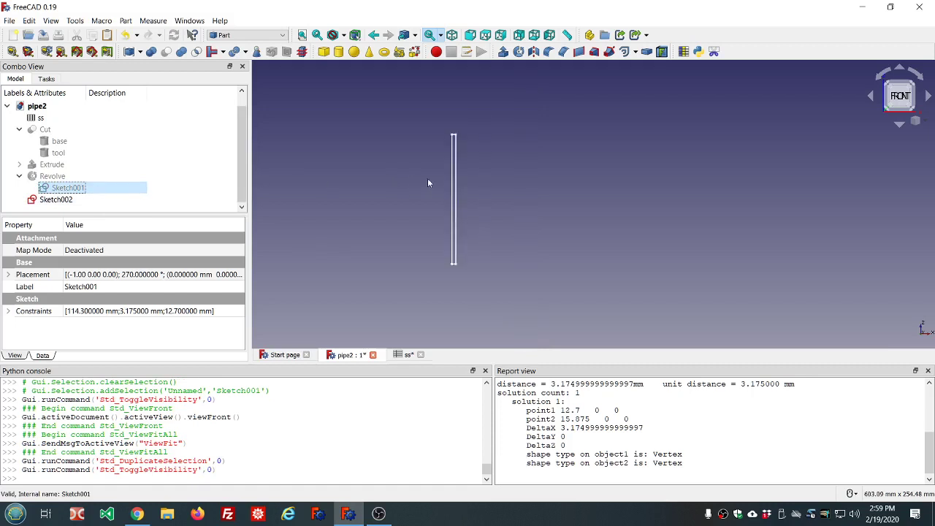
scroll(436, 176, "up", 1)
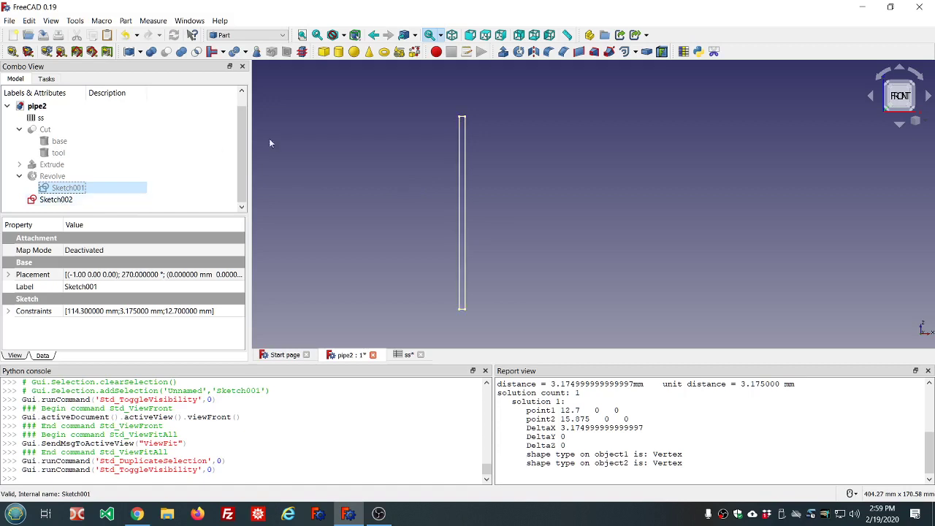
left_click(339, 127)
left_click(283, 38)
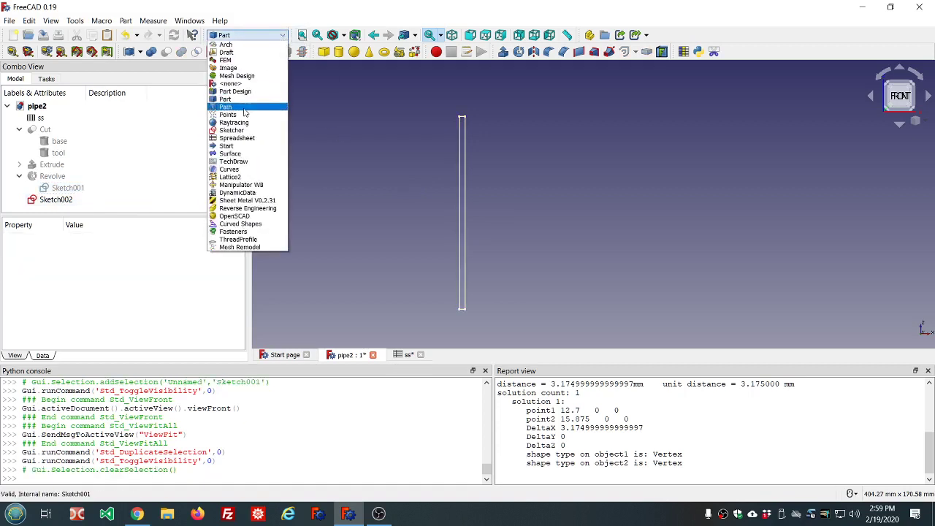
left_click(238, 131)
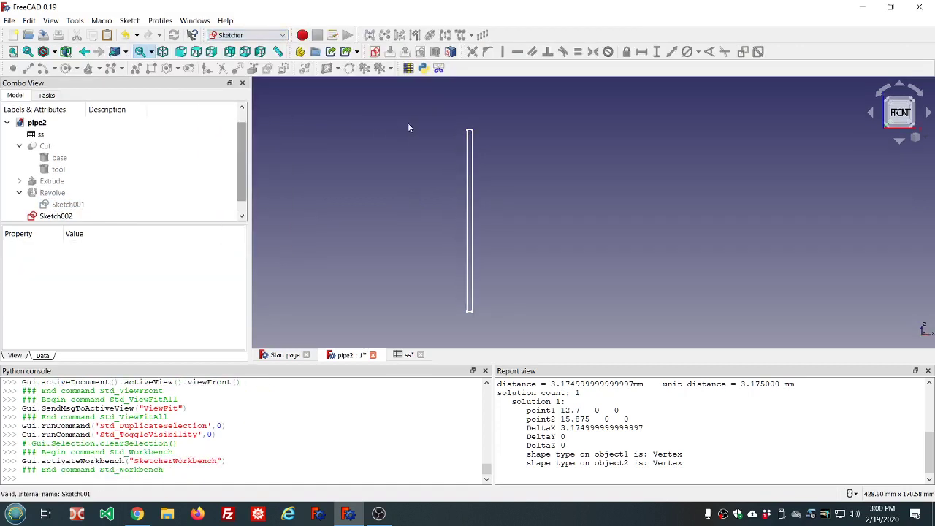
left_click(377, 52)
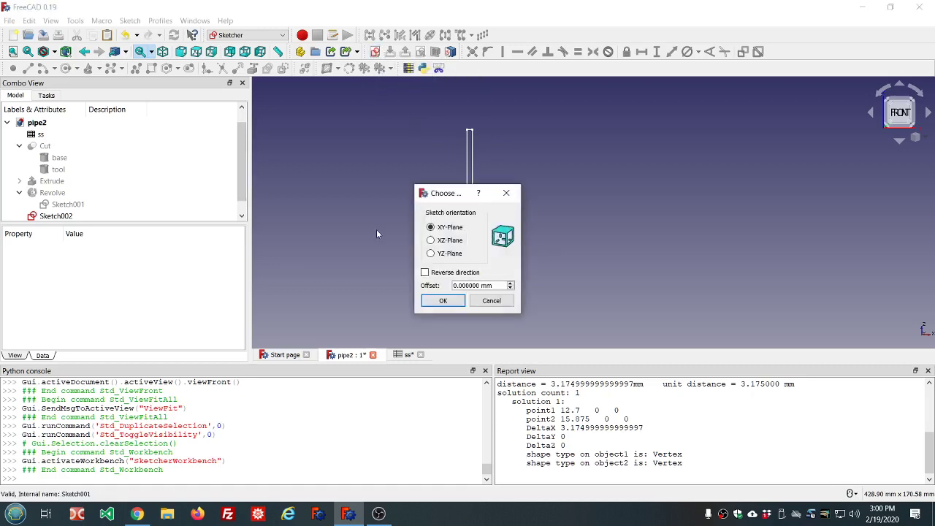
left_click(444, 301)
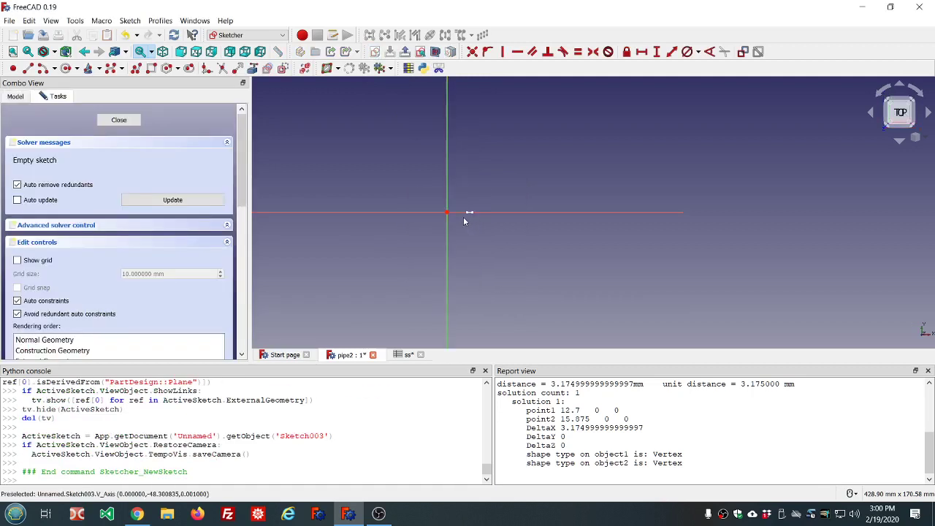
Sketch a circle of about 8.4 mm radius centred on the origin
scroll(462, 214, "up", 4)
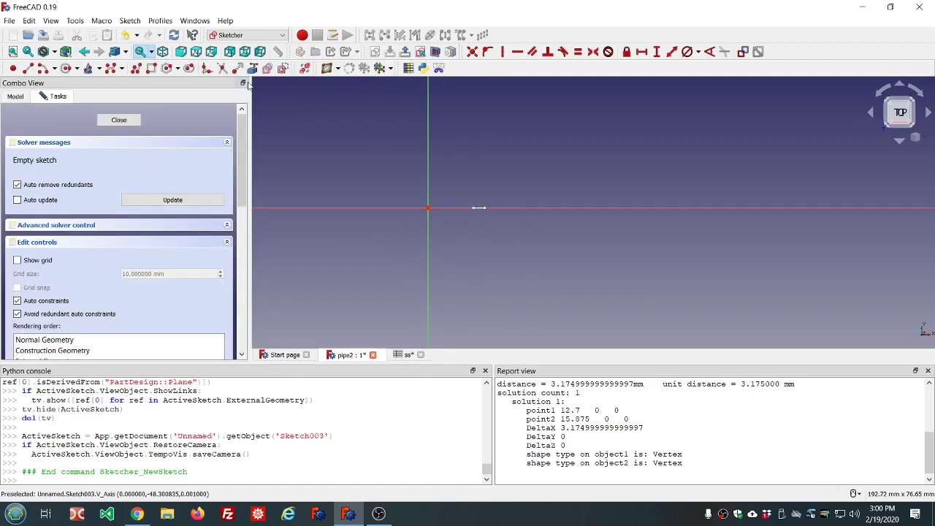
left_click(67, 69)
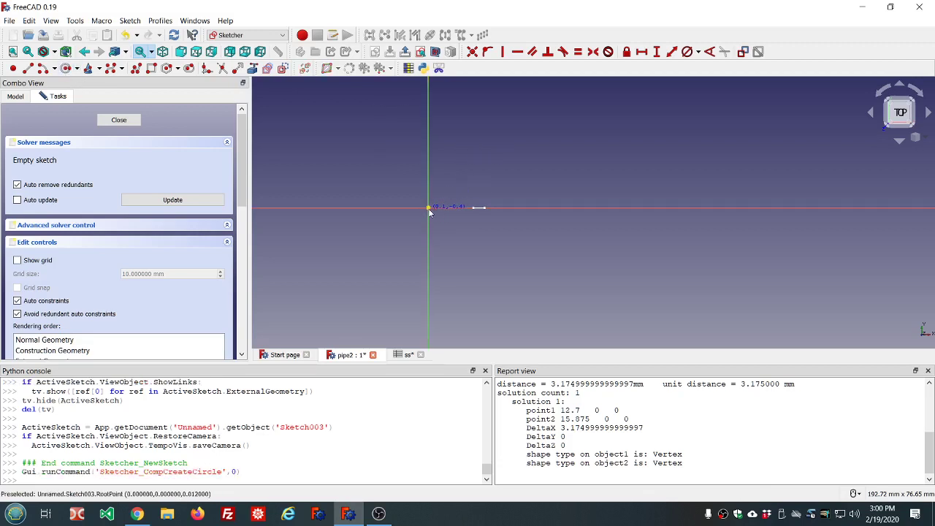
left_click(428, 208)
left_click(401, 195)
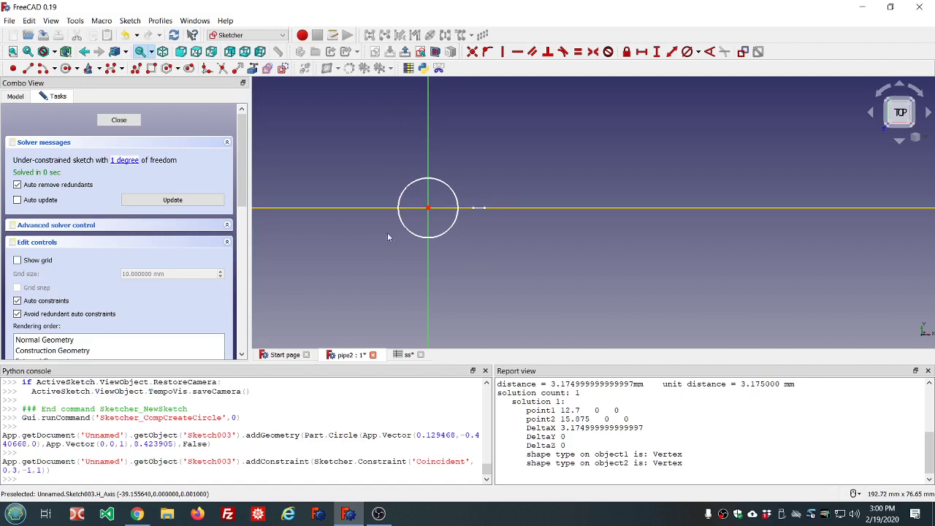
Constrain the circle's diameter with the spreadsheet expression ss.ss_id, and close the sketch
left_click(449, 190)
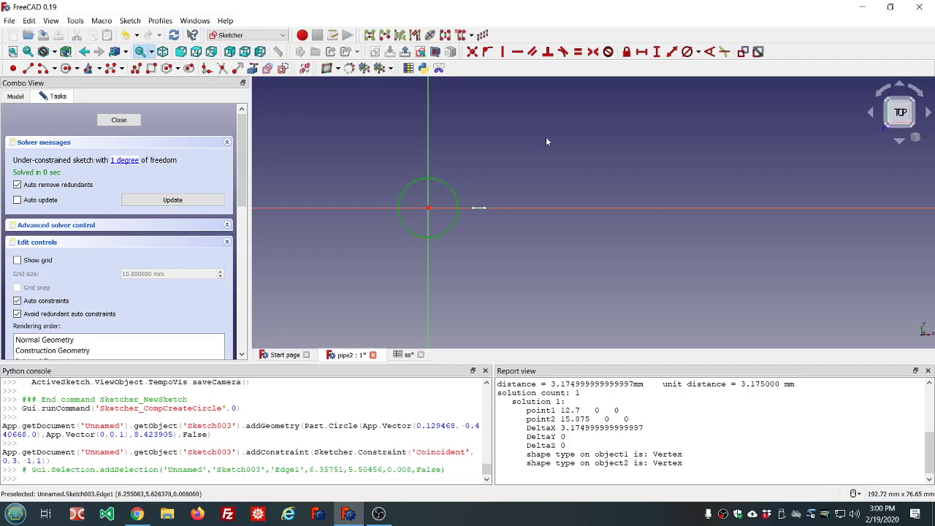
left_click(686, 52)
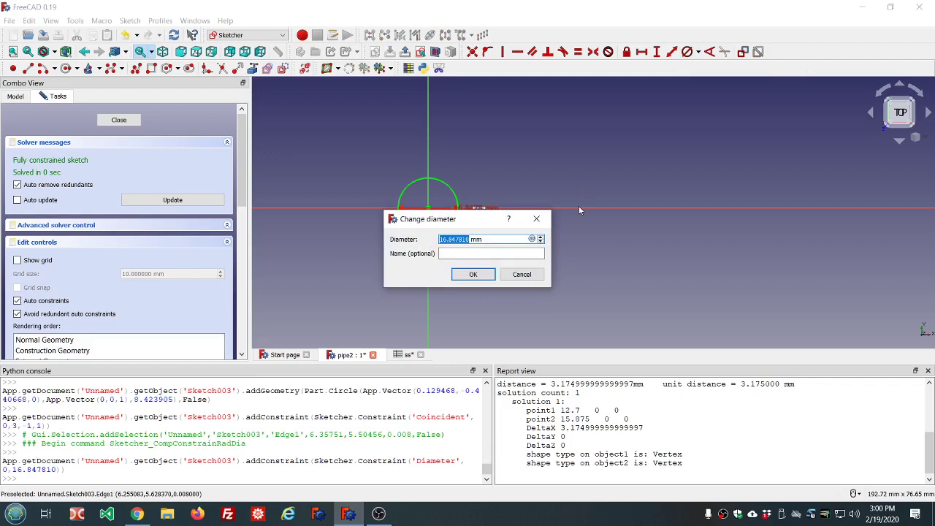
type("ss.s")
key("BackSpace")
key("BackSpace")
key("BackSpace")
key("BackSpace")
type("=ss.")
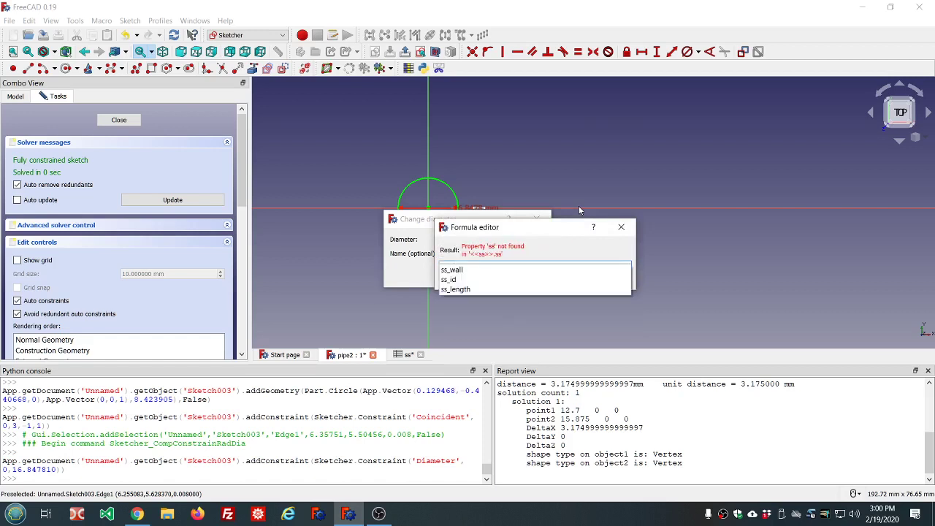
left_click(448, 281)
left_click(522, 273)
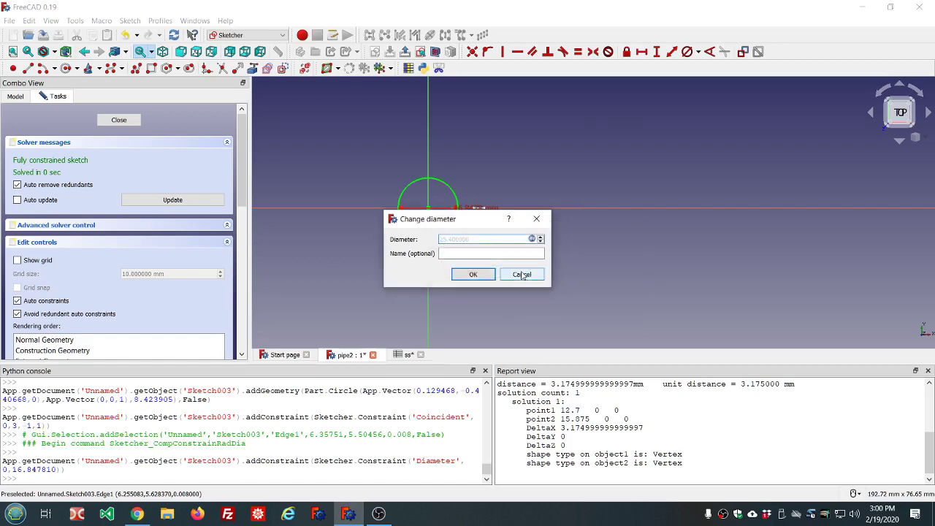
left_click(477, 275)
scroll(479, 227, "up", 5)
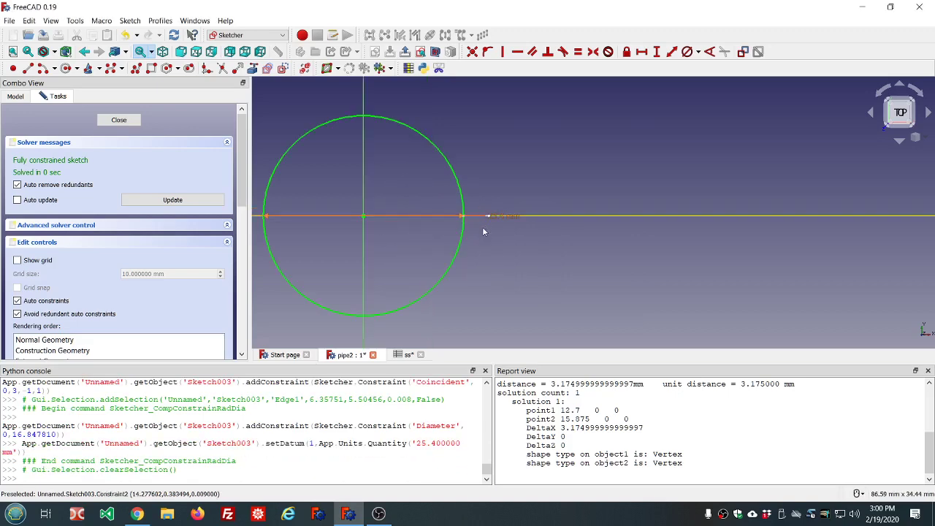
mouse_move(471, 211)
middle_mouse_down()
mouse_move(482, 196)
mouse_move(475, 216)
mouse_move(482, 205)
mouse_move(487, 212)
middle_mouse_up()
left_click(119, 119)
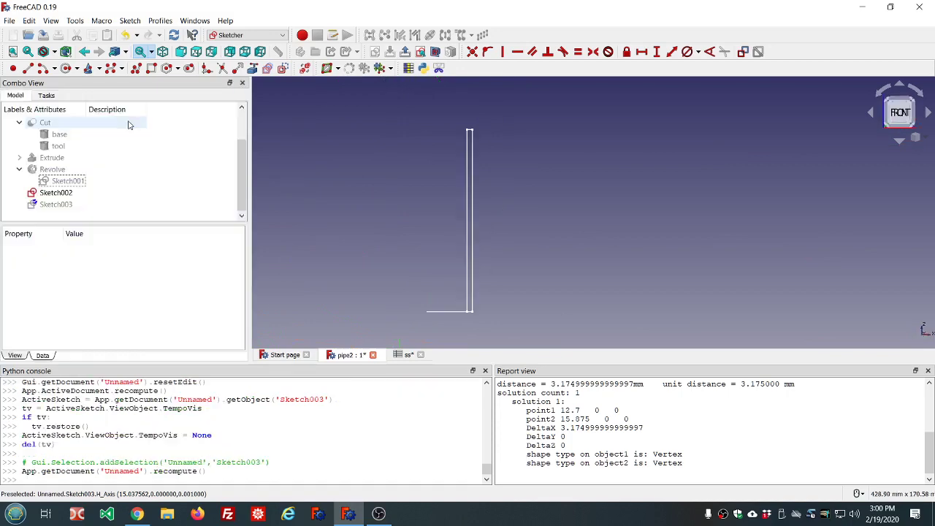
Switch to the Part workbench and start a Sweep with Sketch002 as its profile
middle_click_drag(560, 178, 560, 190)
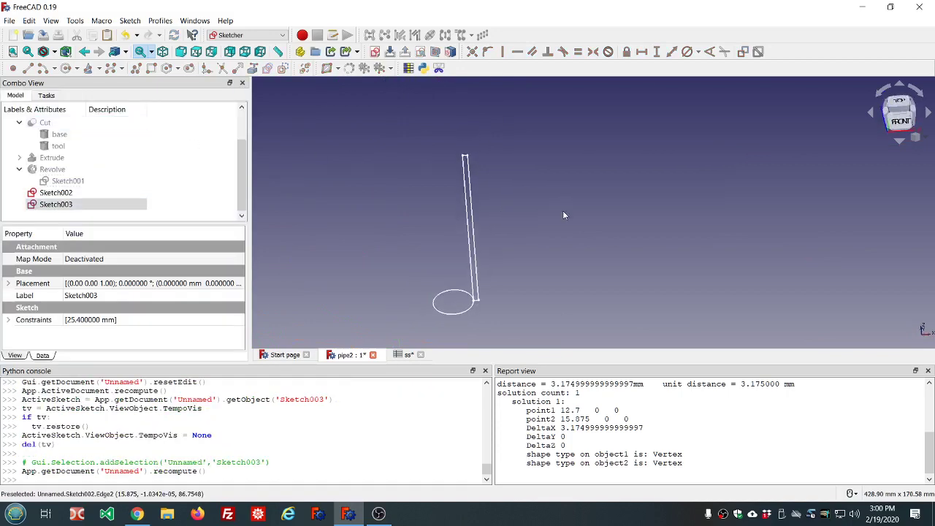
left_click(283, 35)
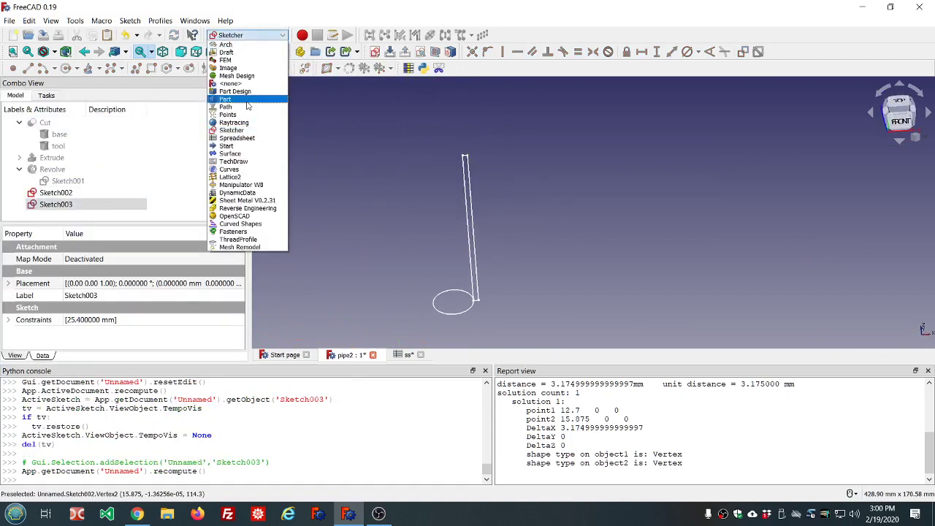
left_click(256, 93)
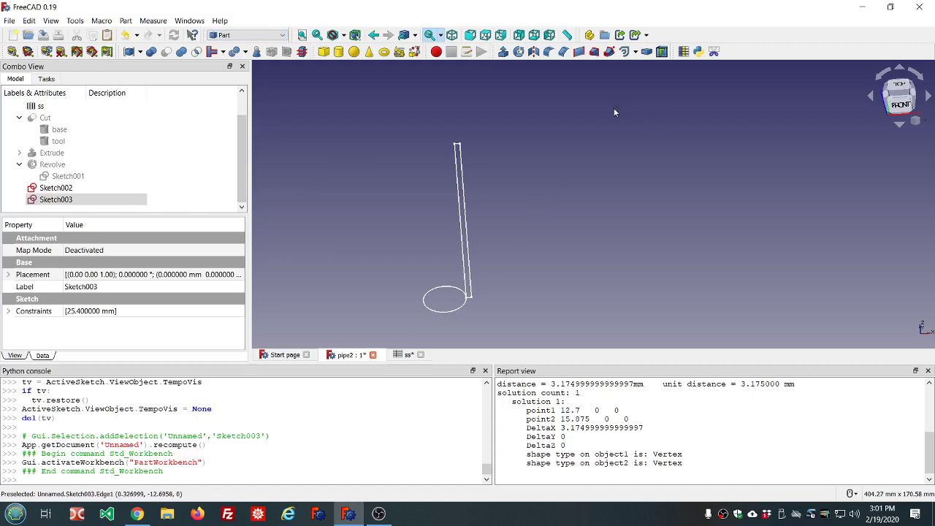
scroll(458, 324, "up", 4)
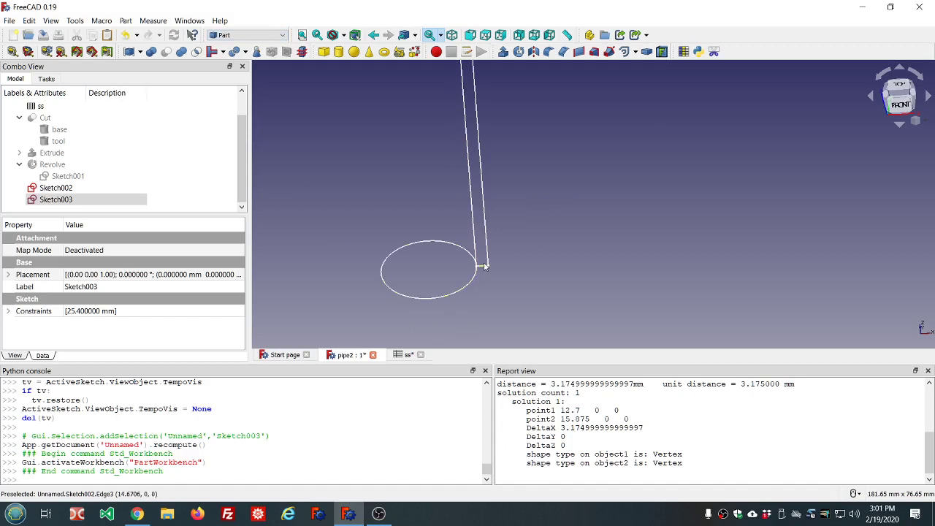
scroll(550, 240, "down", 2)
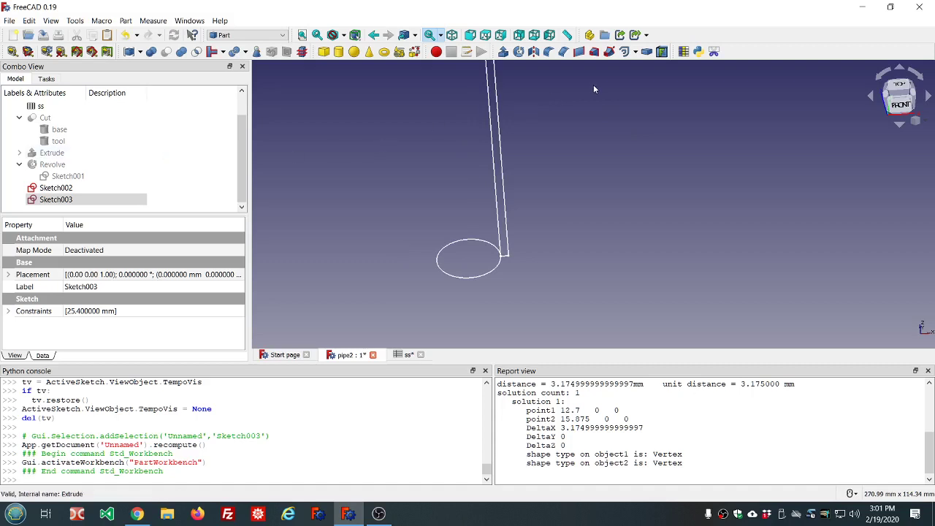
left_click(608, 51)
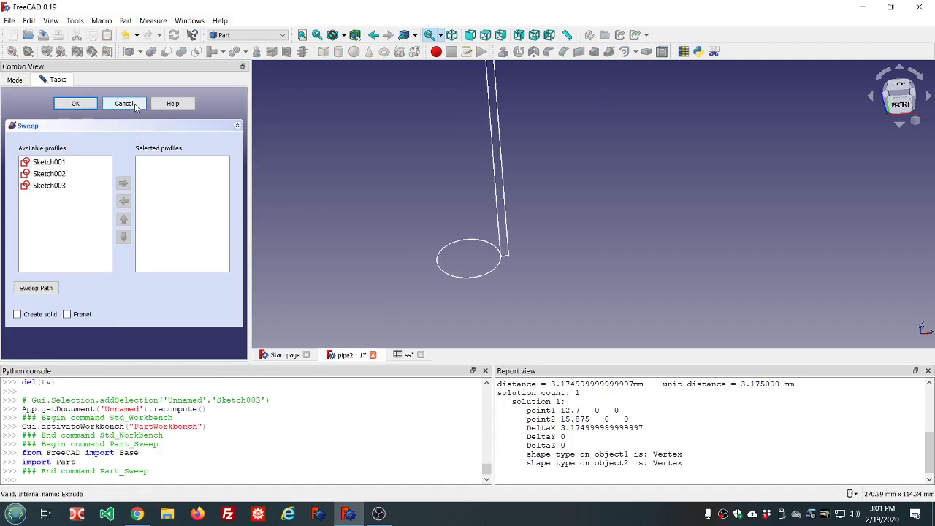
left_click(45, 173)
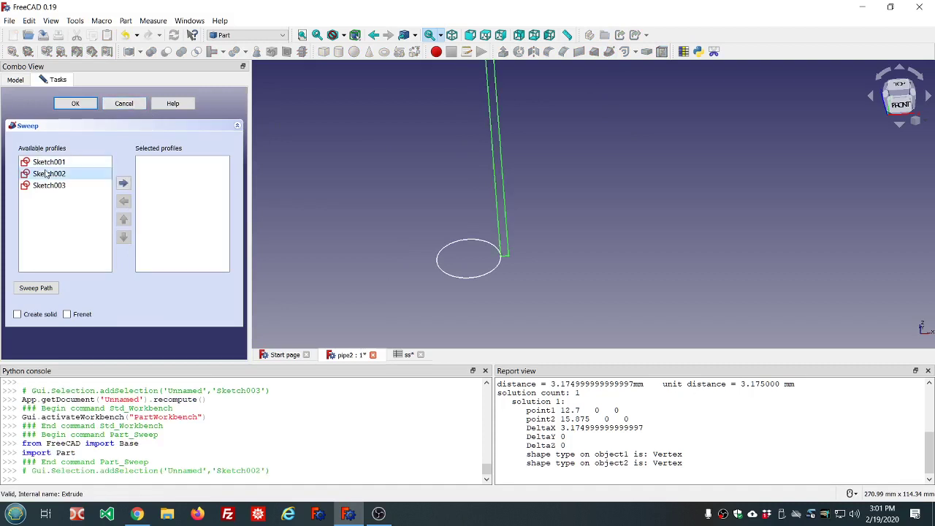
double_click(46, 173)
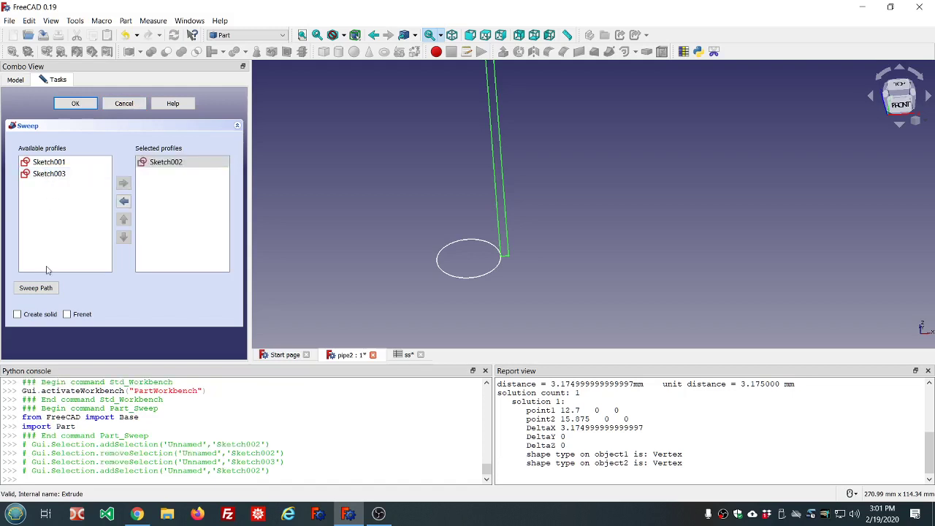
Set the circle in Sketch003 as the sweep path and create the sweep as a solid with Frenet enabled
left_click(35, 290)
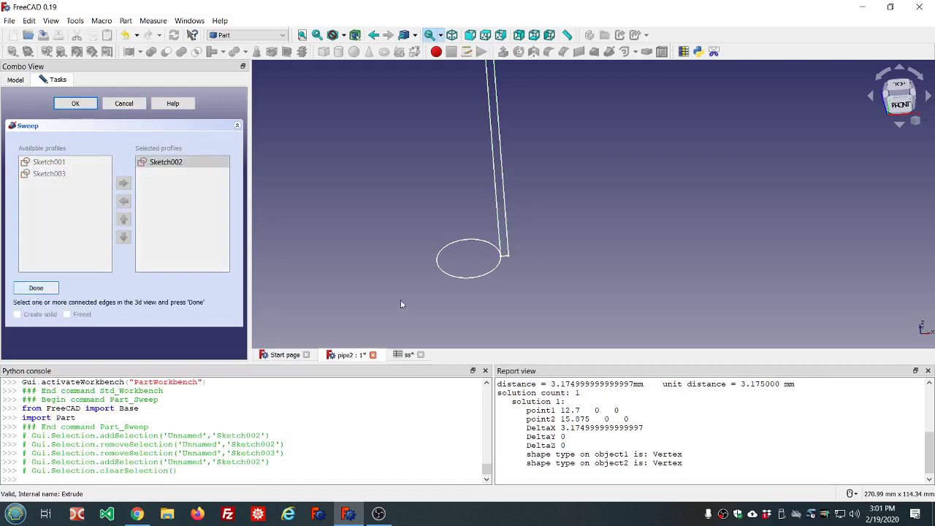
left_click(487, 275)
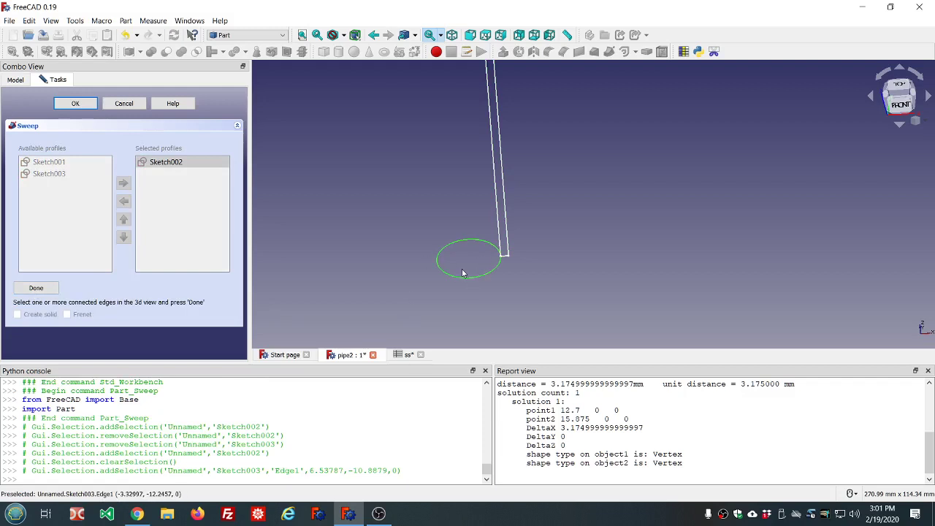
left_click(45, 287)
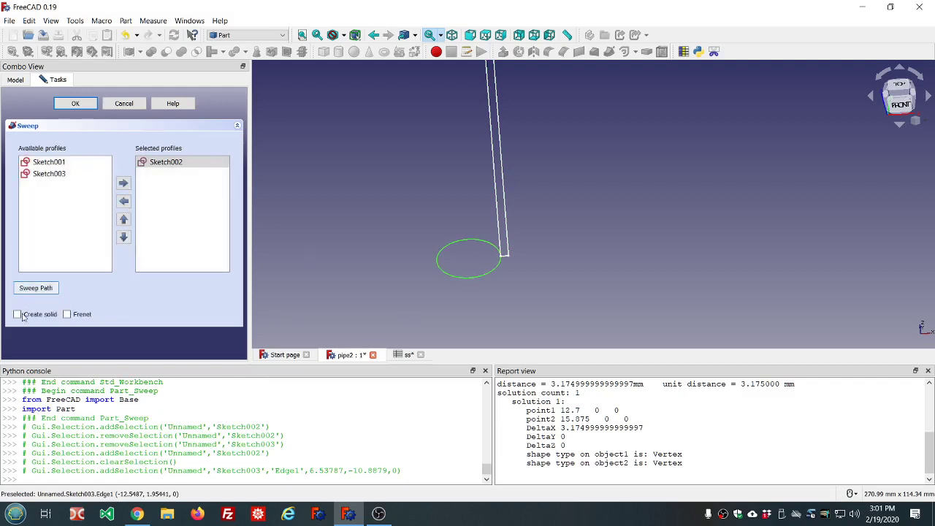
left_click(18, 314)
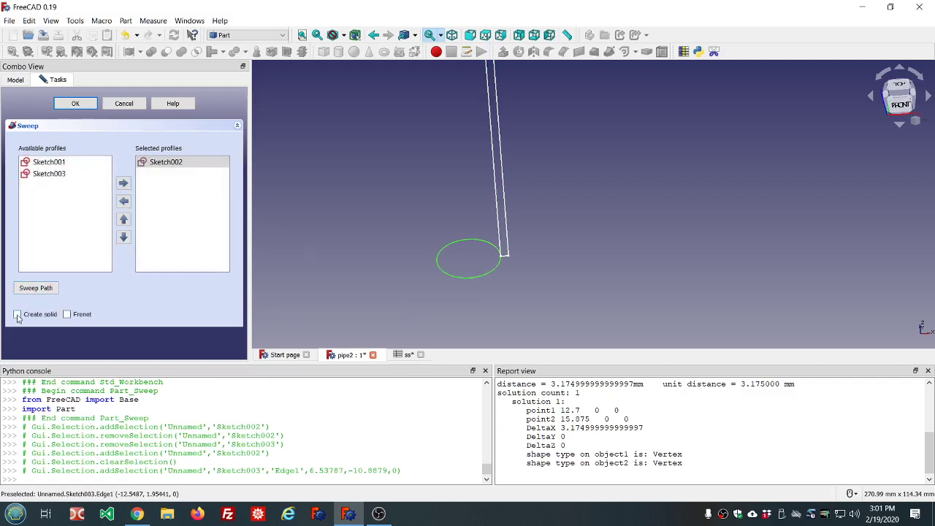
left_click(67, 314)
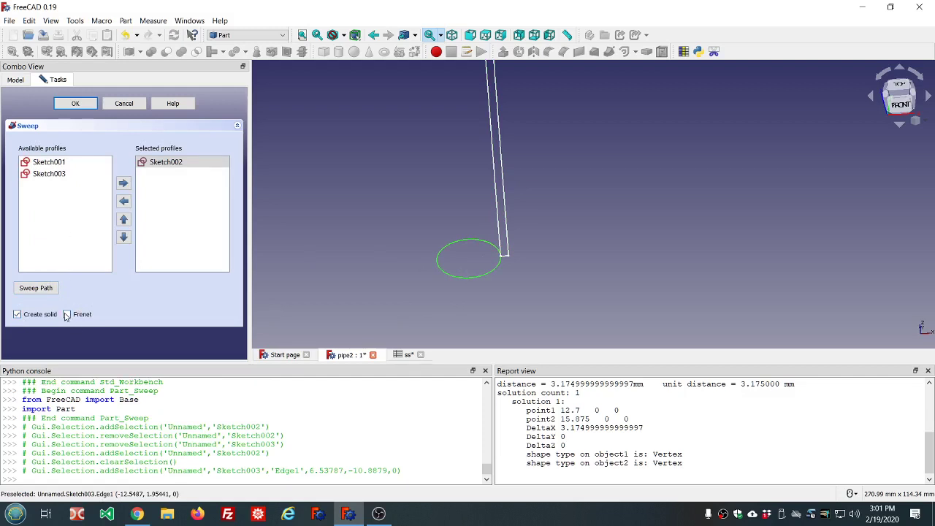
left_click(75, 103)
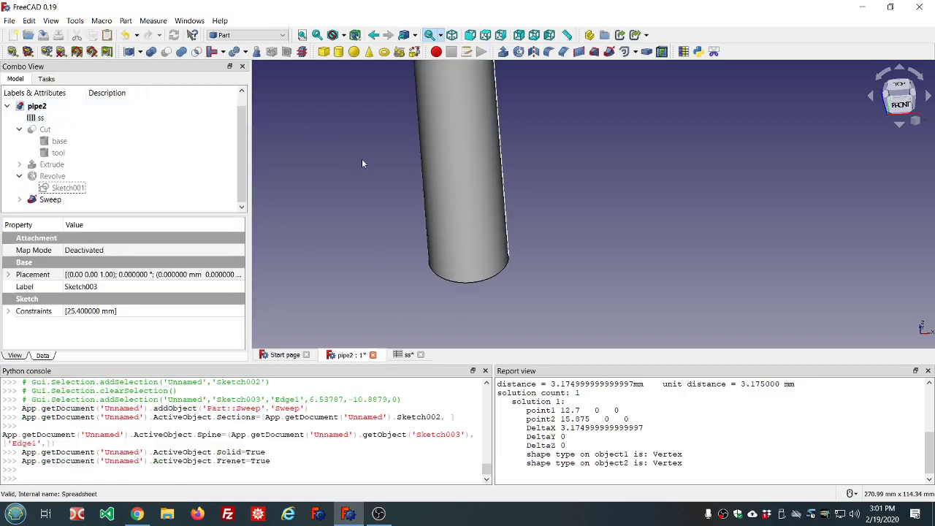
Examine the swept pipe from several angles and expand Sweep in the model tree to show its source sketches
scroll(363, 157, "down", 4)
middle_click_drag(376, 128, 401, 146)
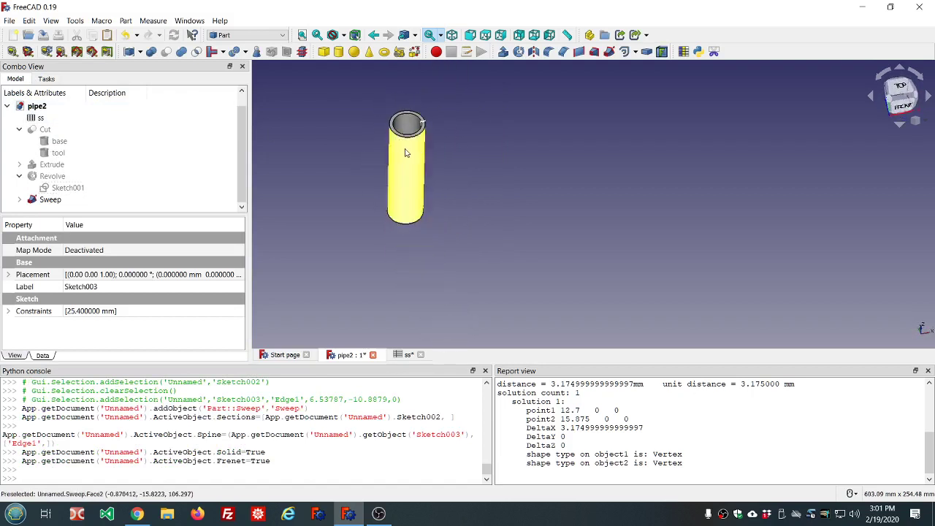
scroll(404, 148, "up", 5)
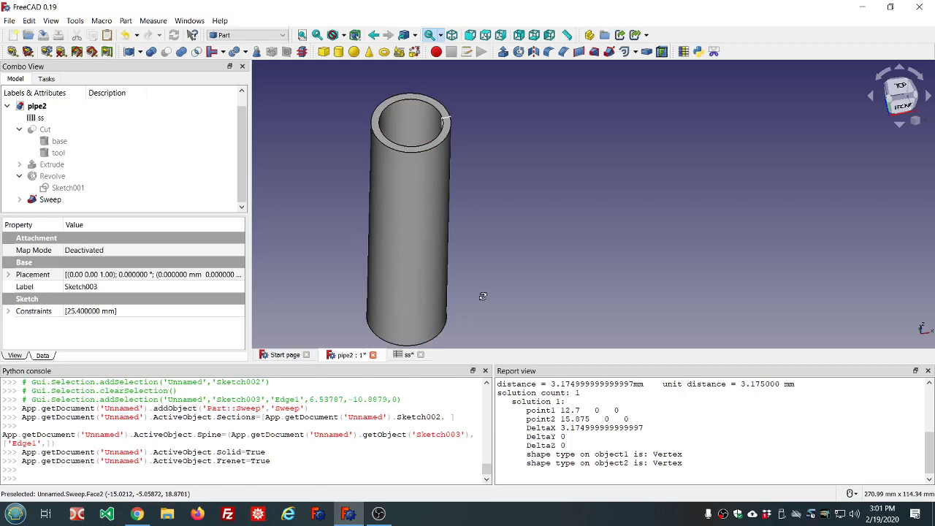
middle_click_drag(482, 300, 537, 277)
scroll(536, 274, "down", 3)
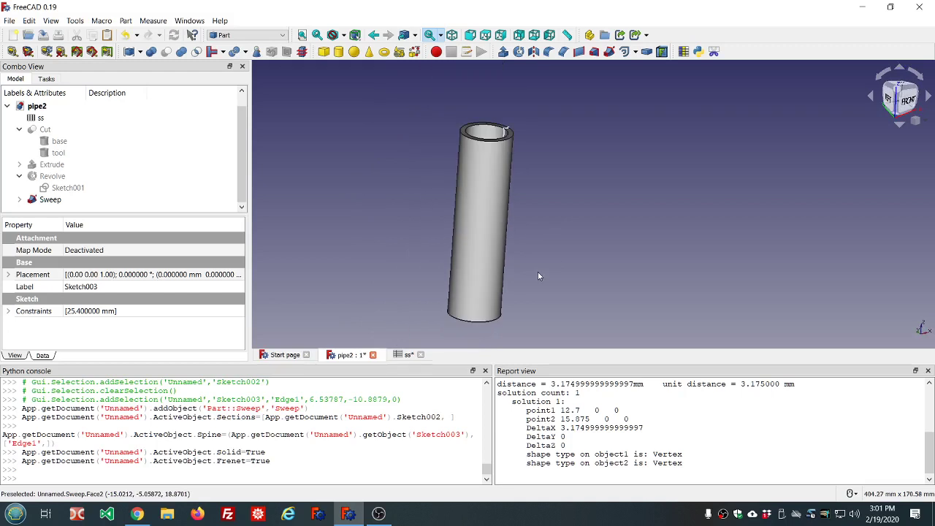
left_click(19, 199)
scroll(195, 157, "down", 1)
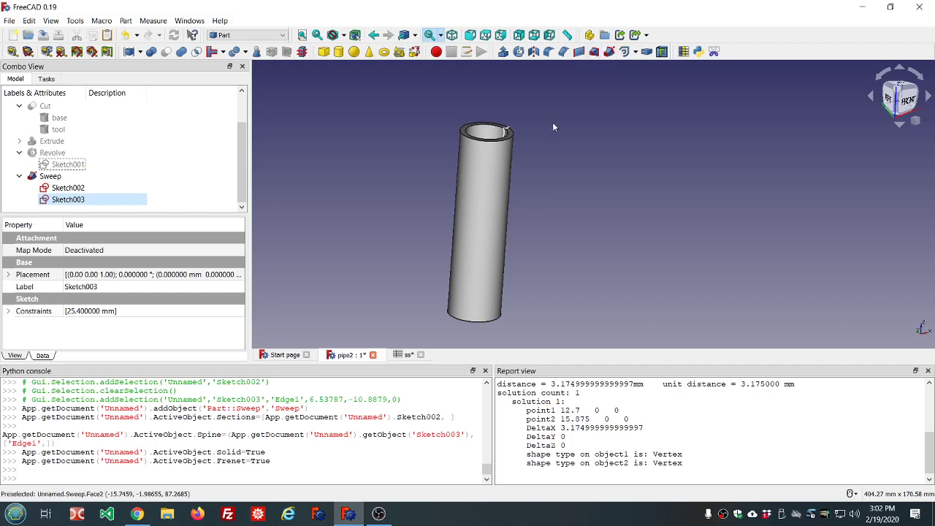
Inspect both open ends of the swept pipe, comparing the wall with the circular path and the profile sketch
middle_click_drag(544, 147, 540, 172)
scroll(544, 233, "down", 3)
scroll(544, 225, "up", 3)
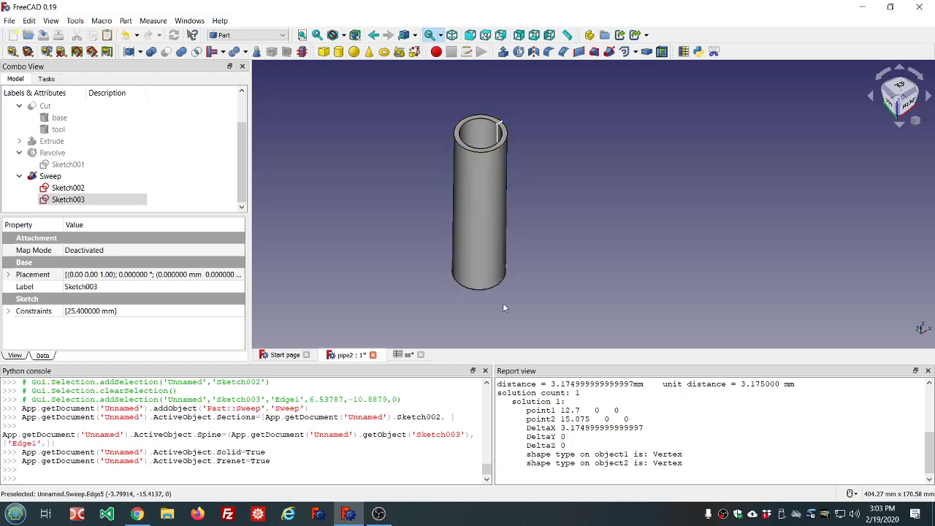
middle_click_drag(502, 302, 527, 204)
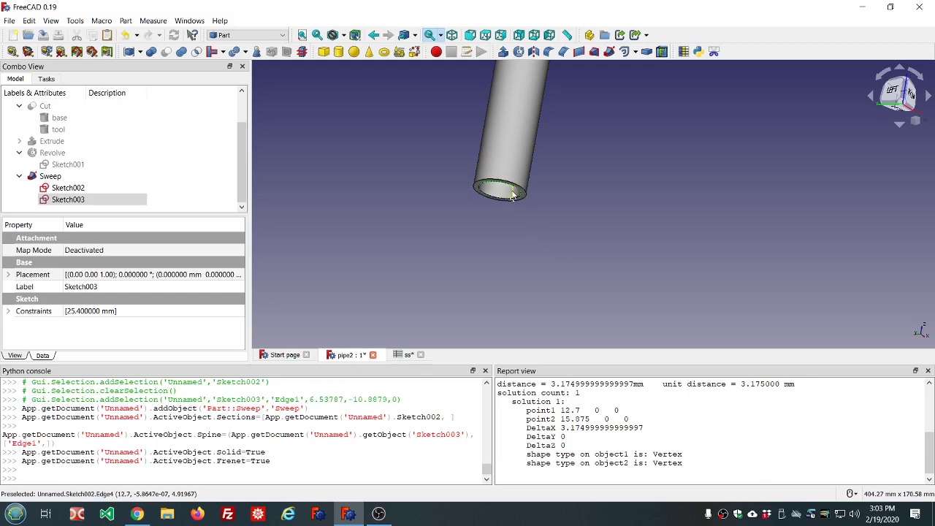
scroll(504, 201, "down", 5)
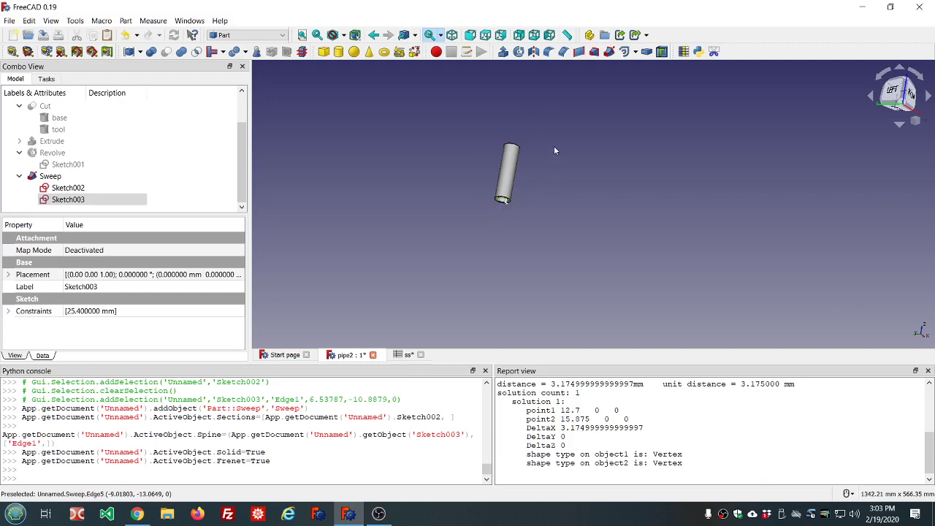
middle_click_drag(555, 149, 519, 238)
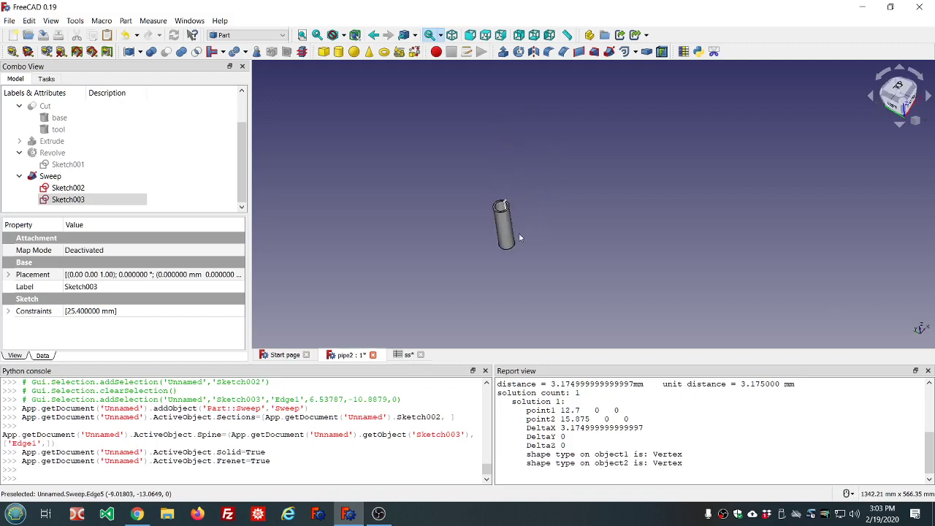
scroll(561, 185, "up", 5)
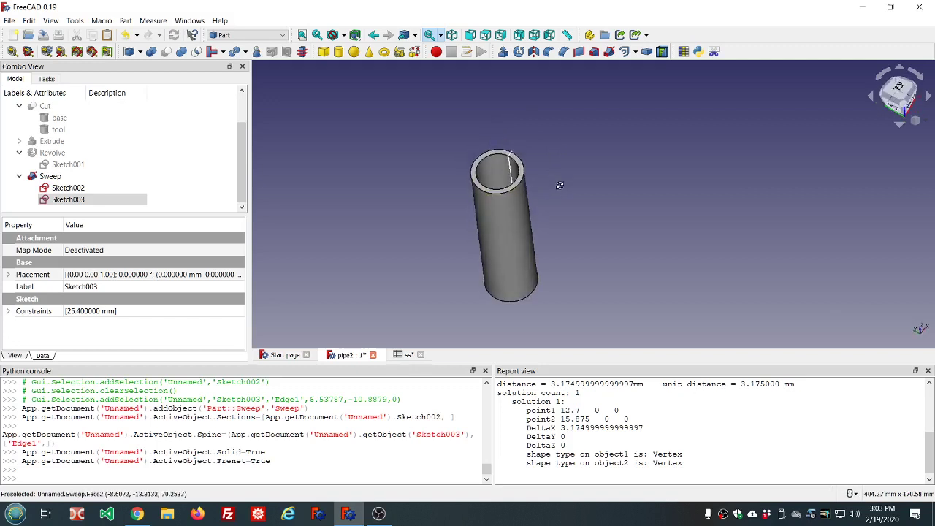
middle_click_drag(559, 186, 561, 192)
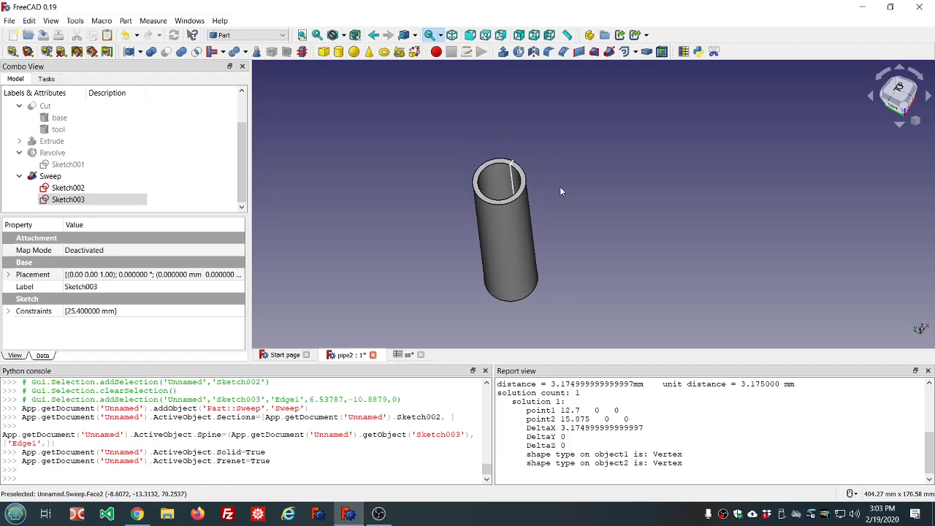